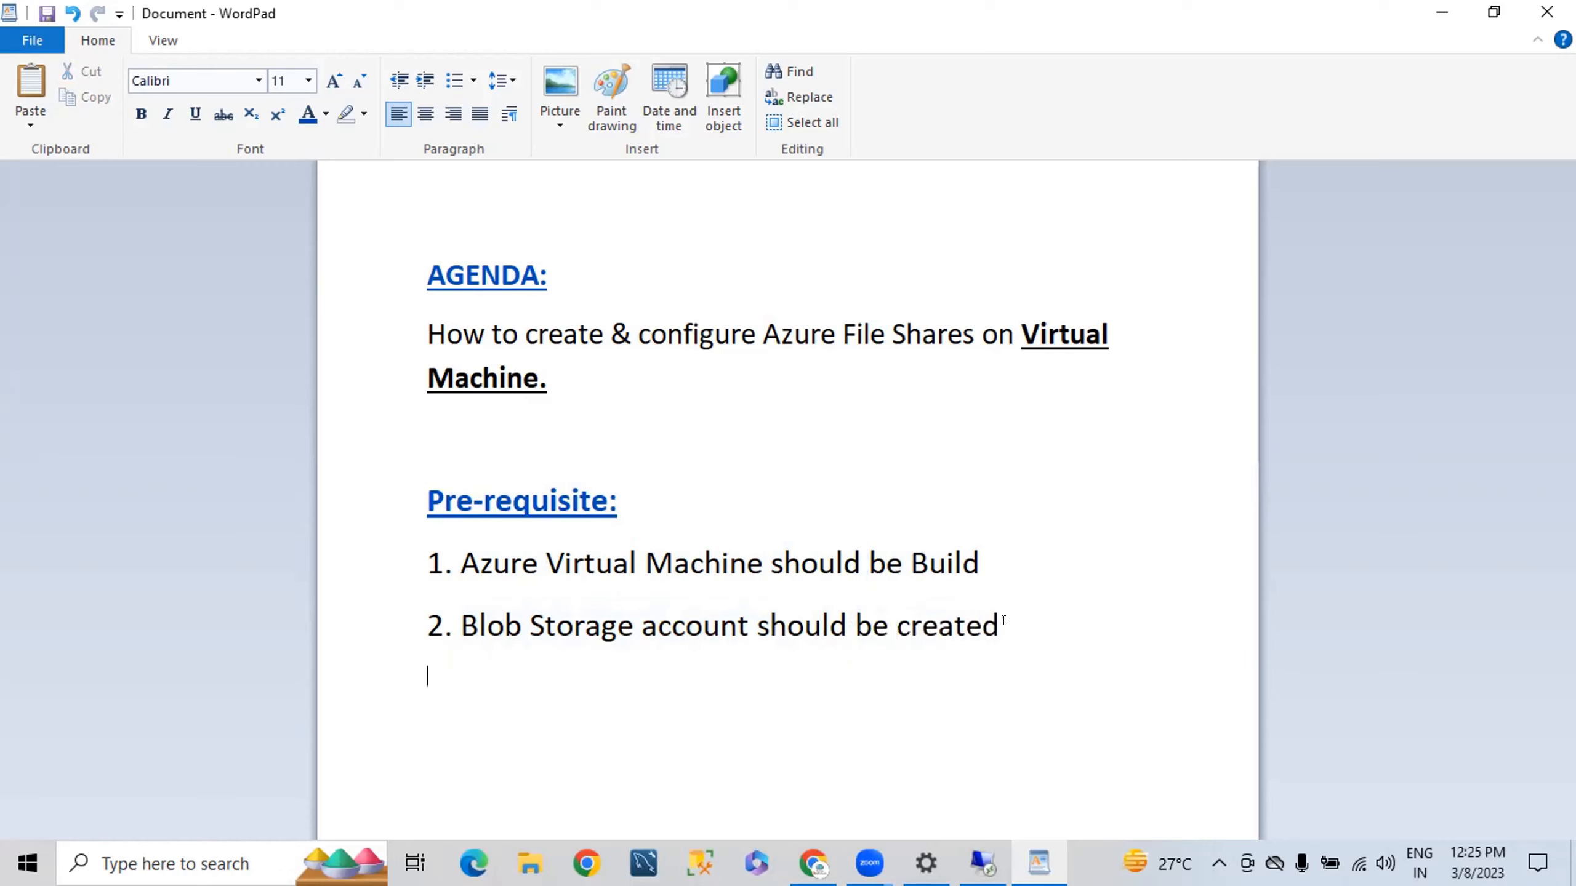
key(BackSpace)
drag(622, 328, 866, 328)
click(843, 381)
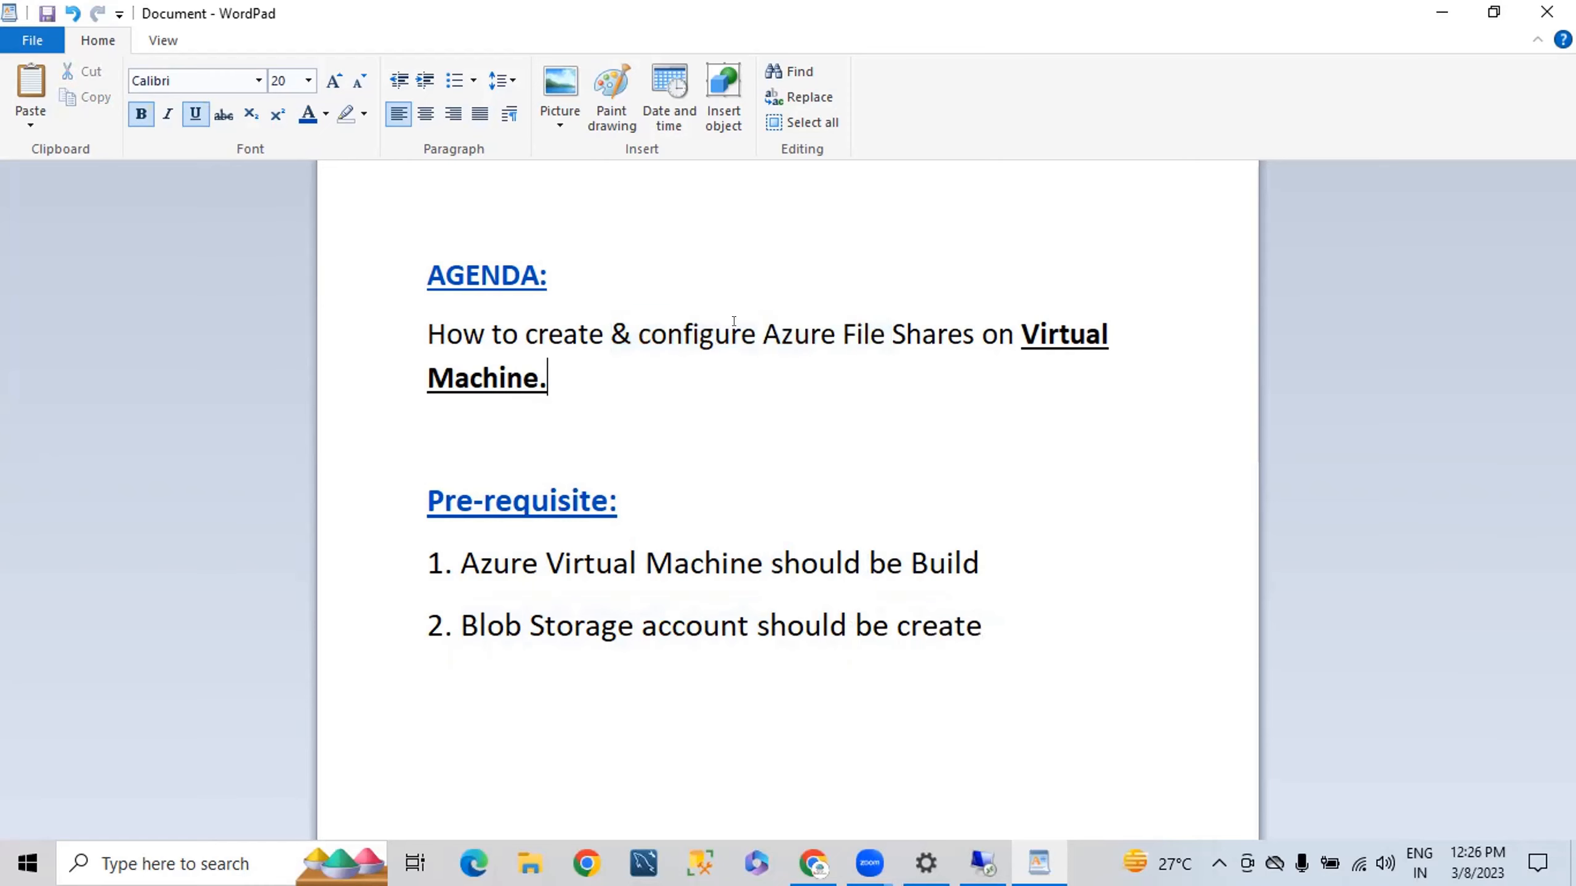
drag(750, 327, 917, 339)
click(768, 396)
key(Down)
Switch to the Azure portal in Chrome and view the list of virtual machines.
click(813, 862)
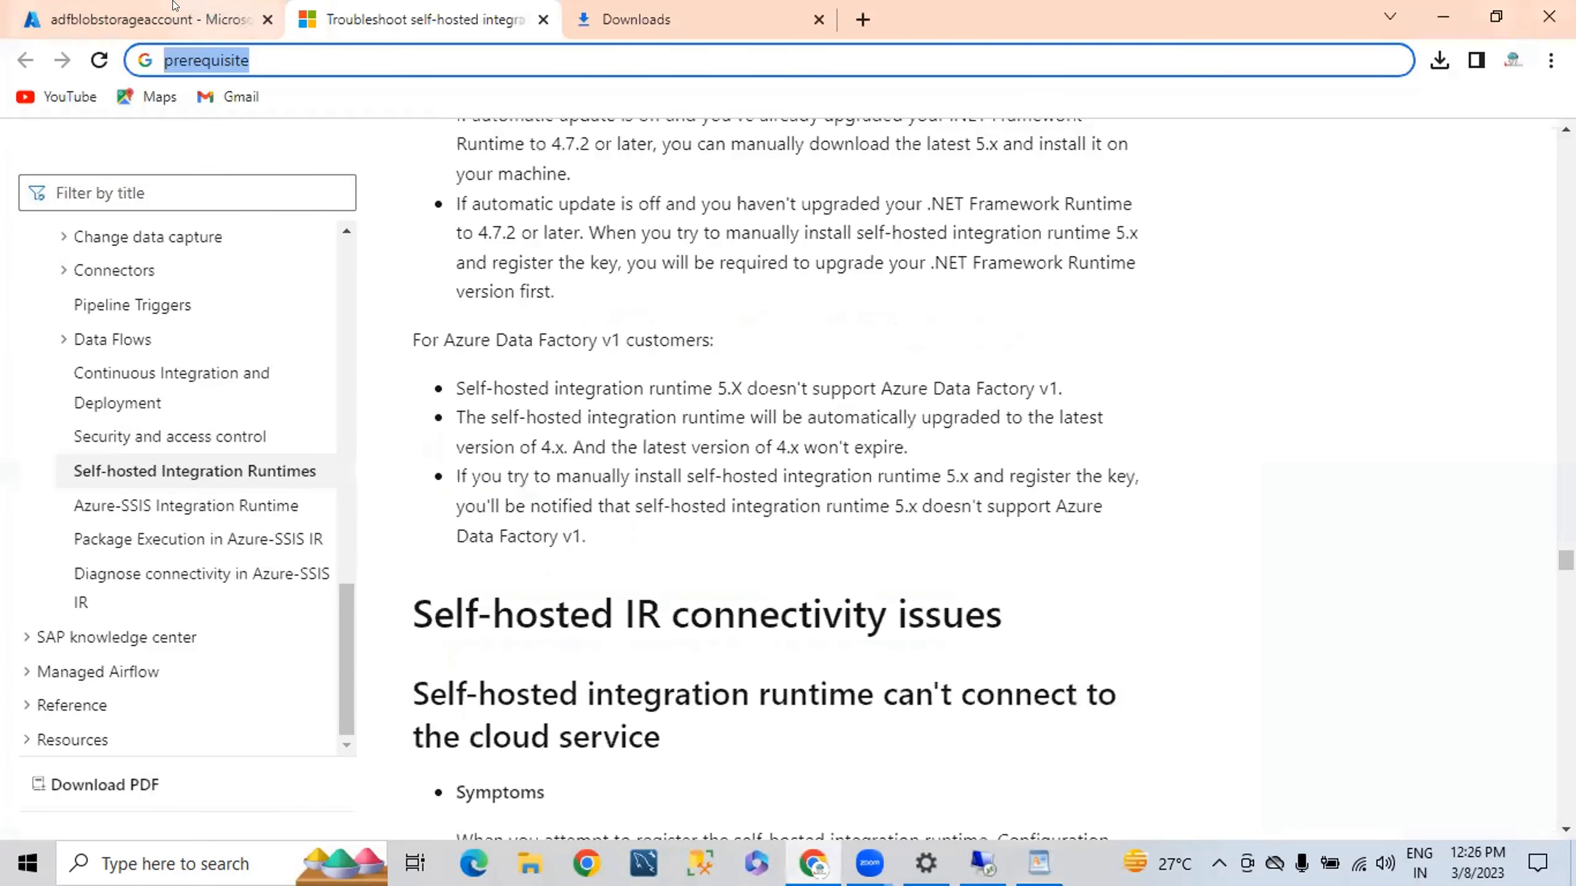
click(192, 7)
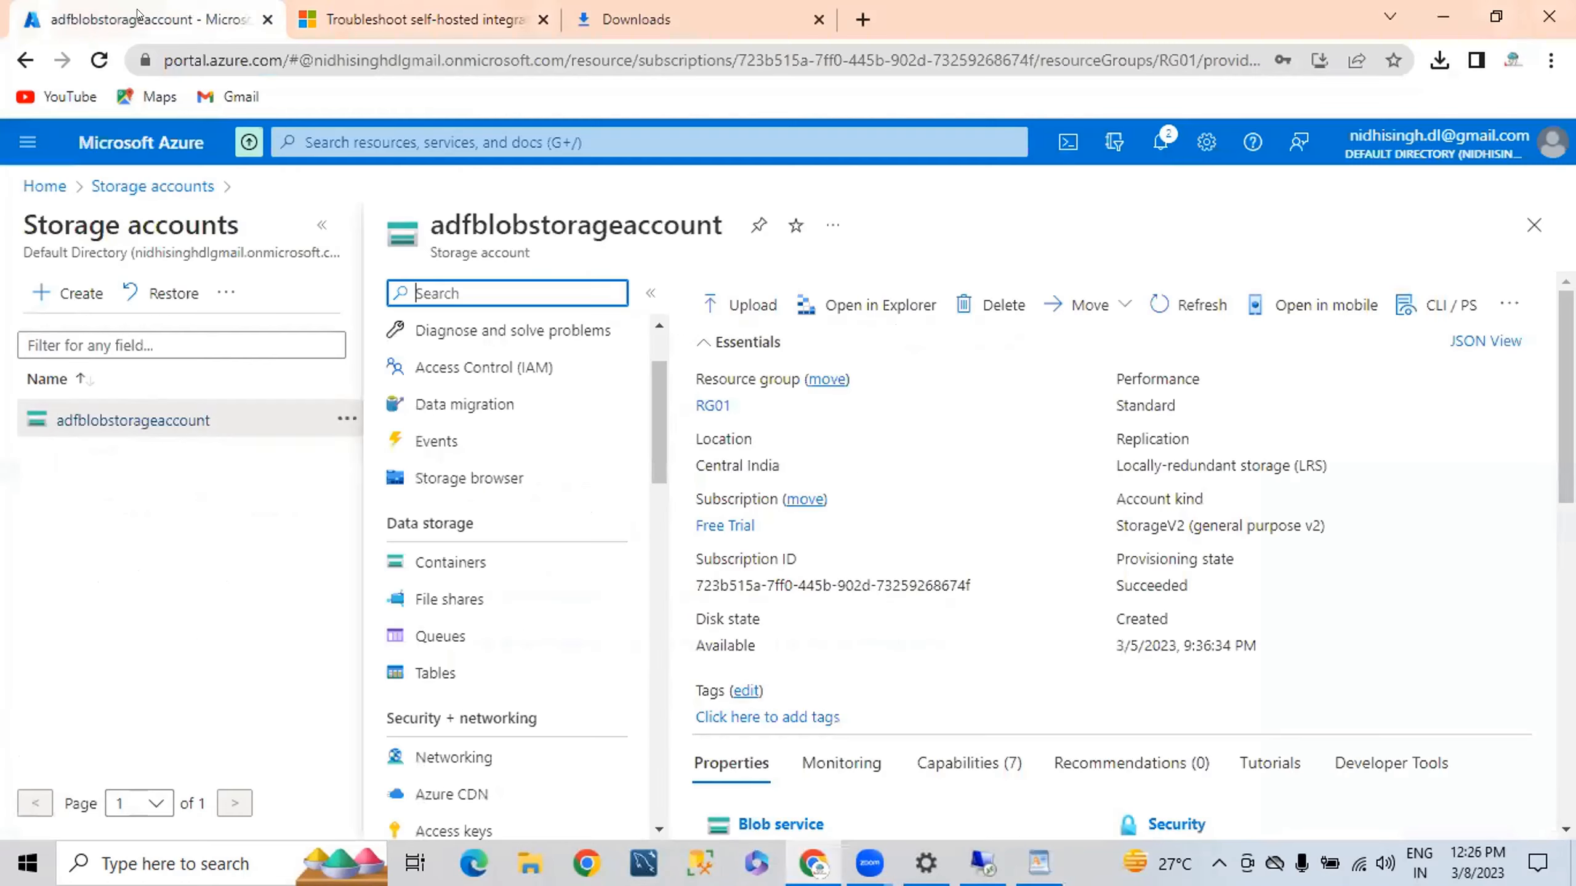
click(43, 188)
click(467, 301)
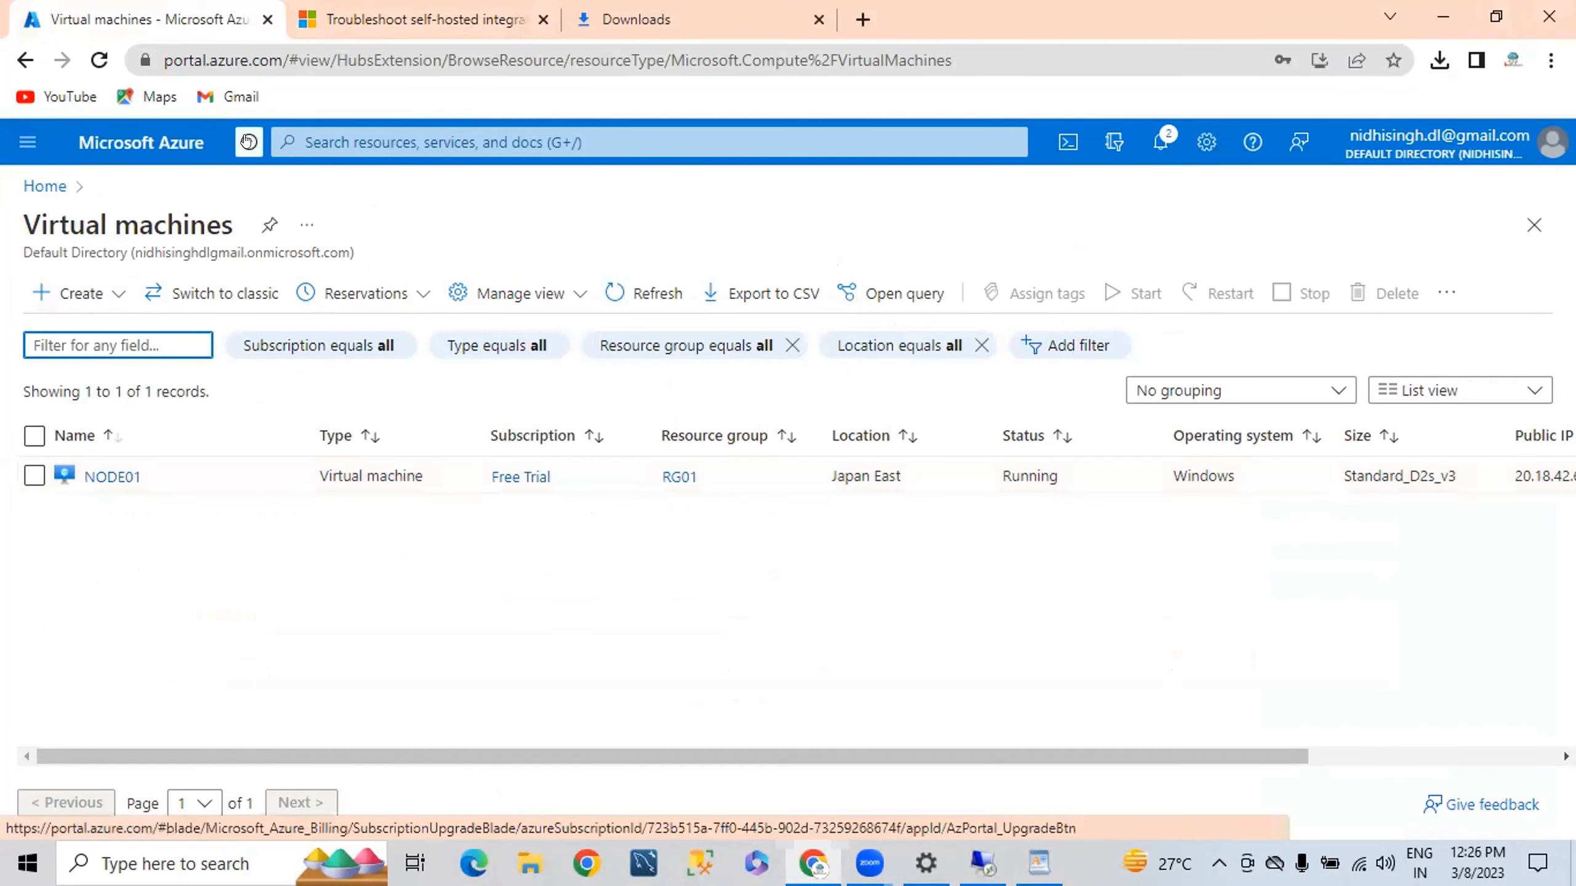
Check the containers and file shares of the adfblobstorageaccount storage account.
click(50, 186)
click(449, 310)
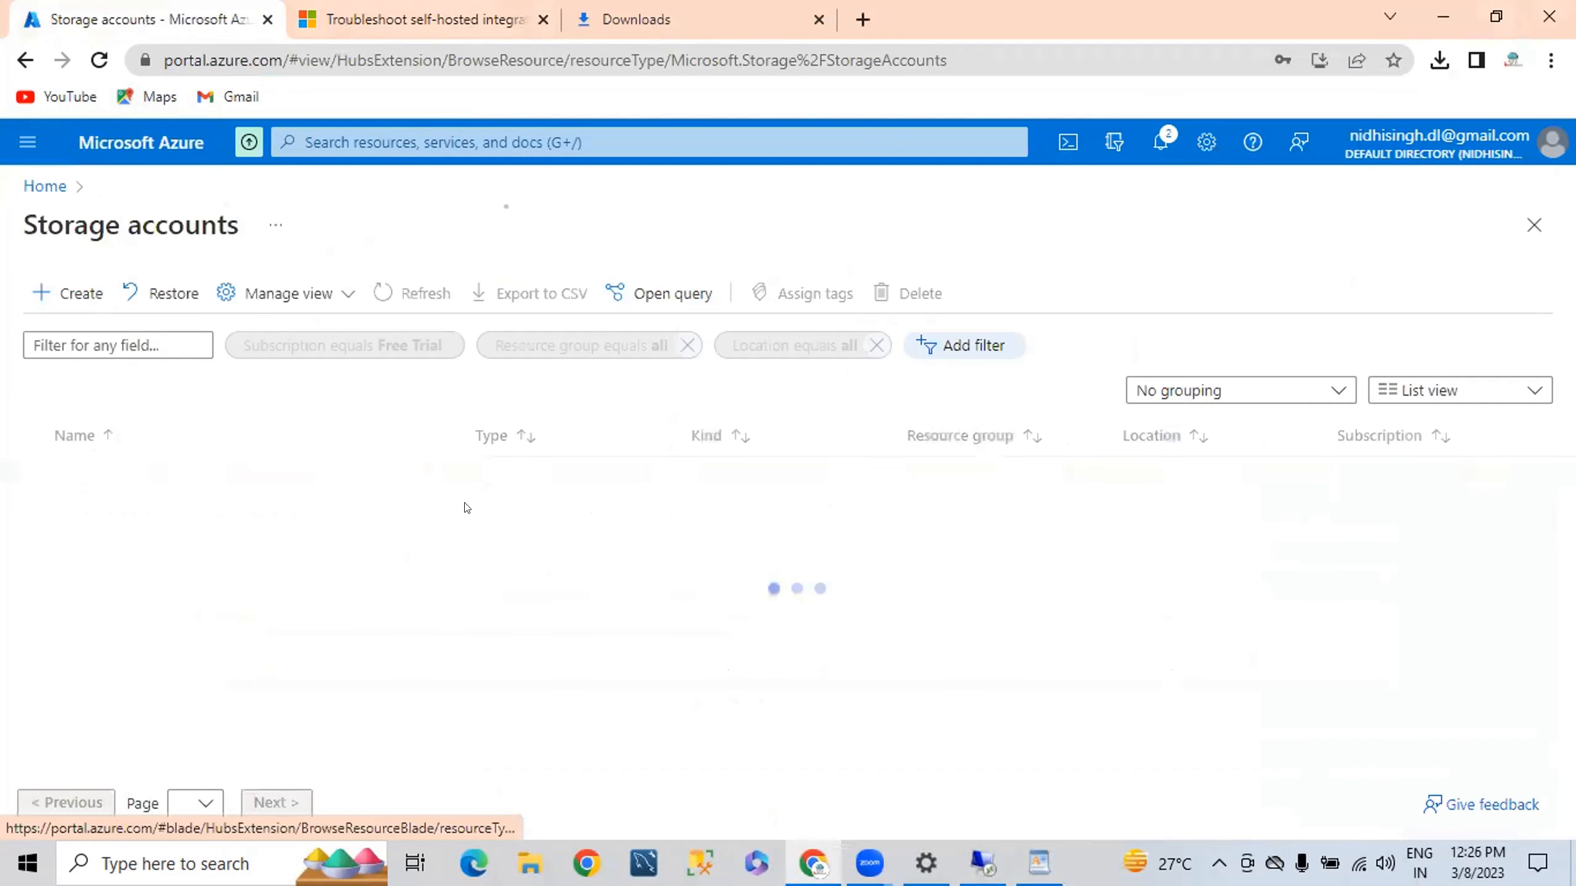
click(158, 478)
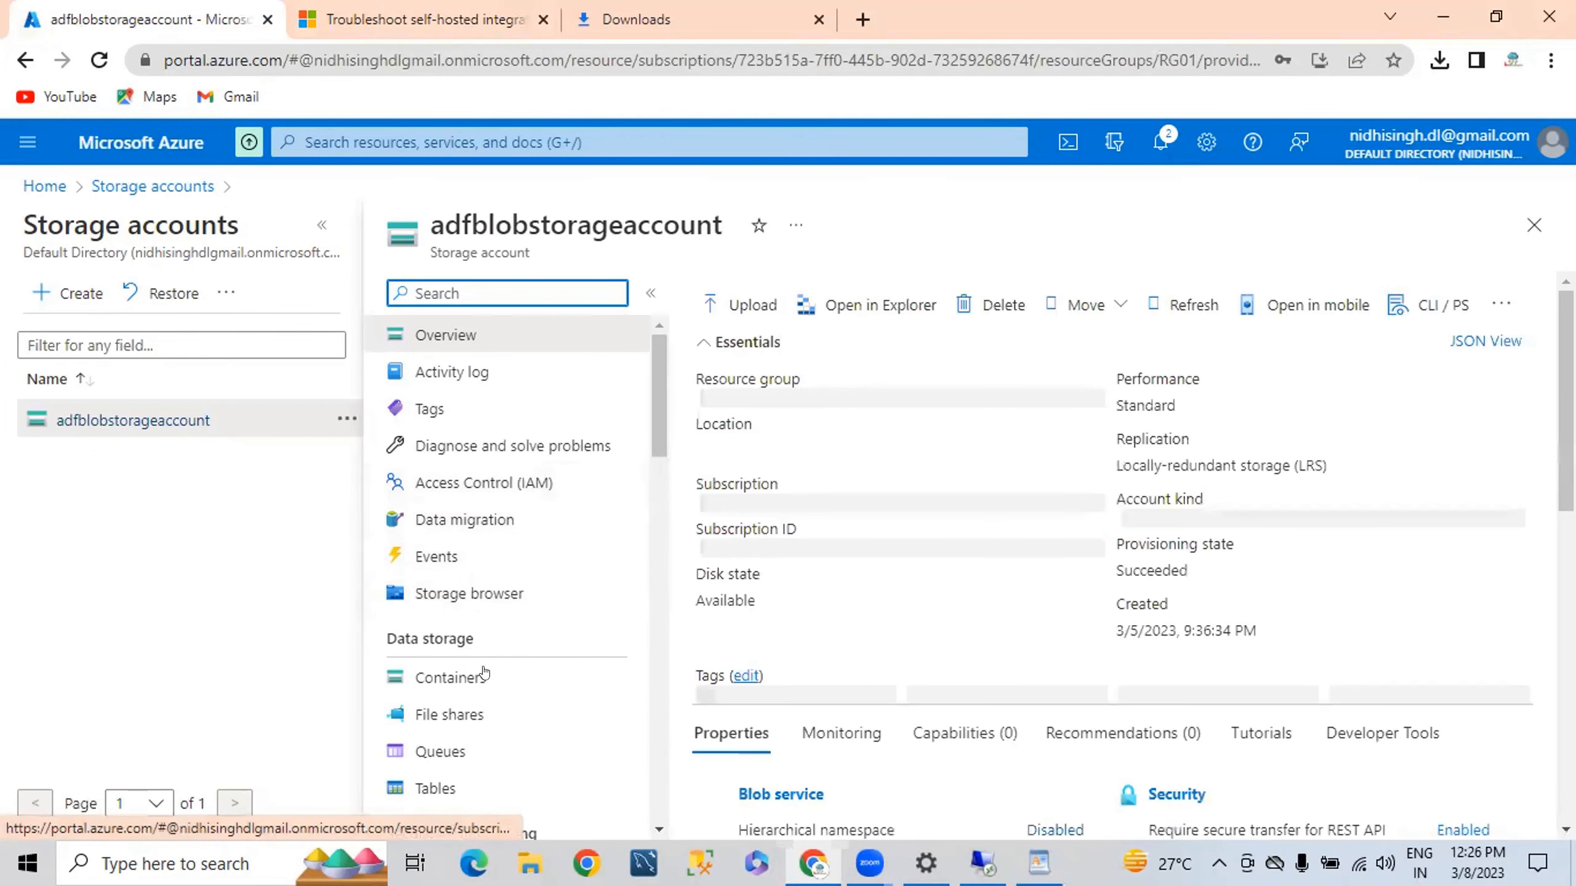
click(459, 677)
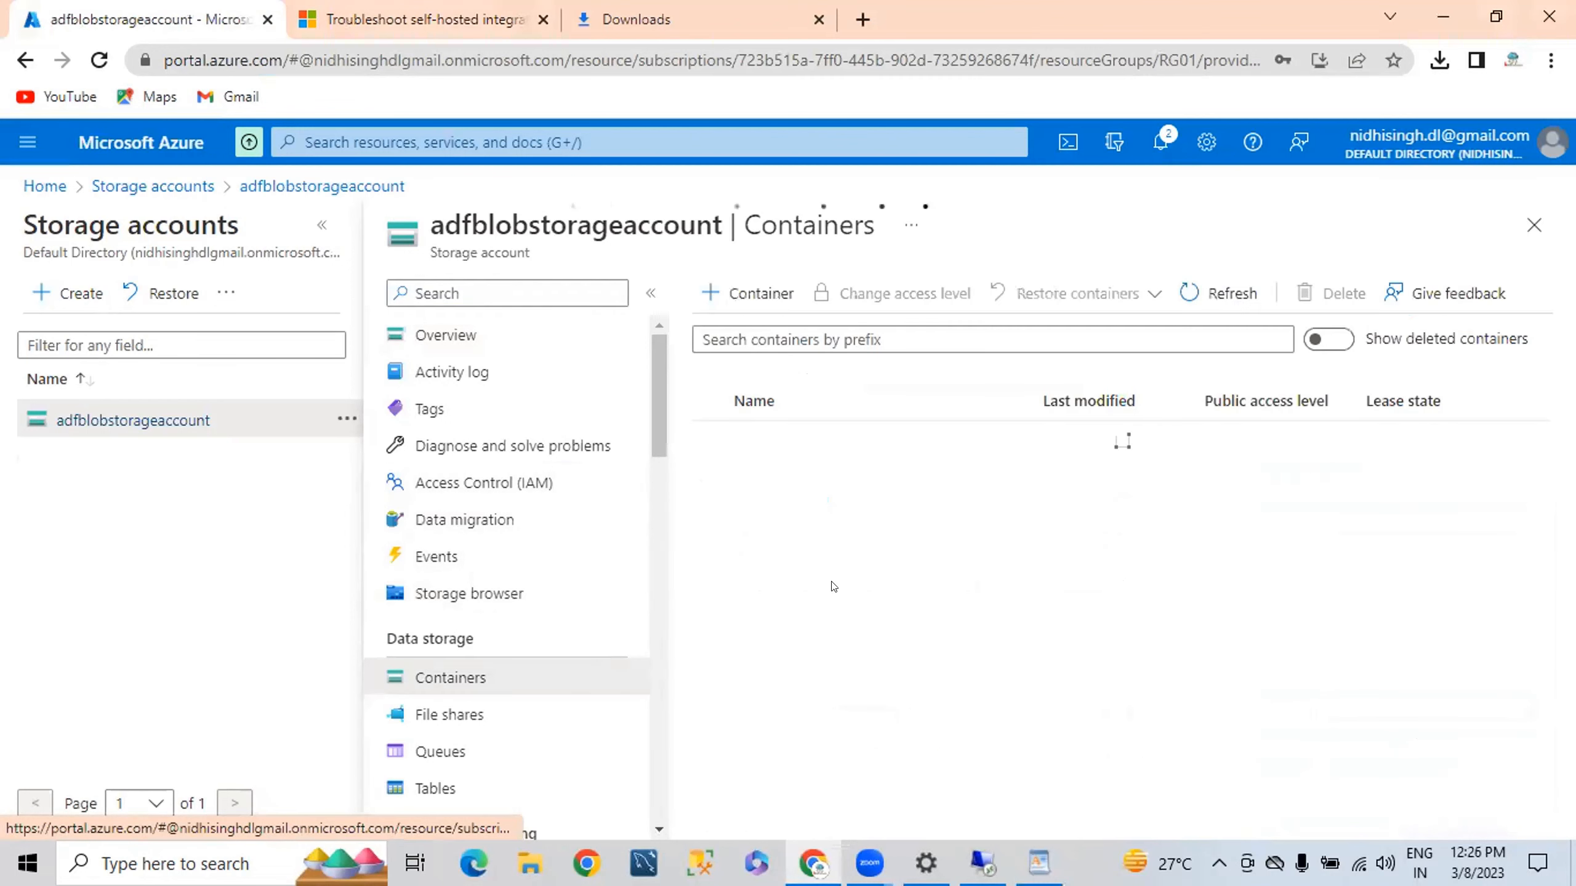
click(448, 717)
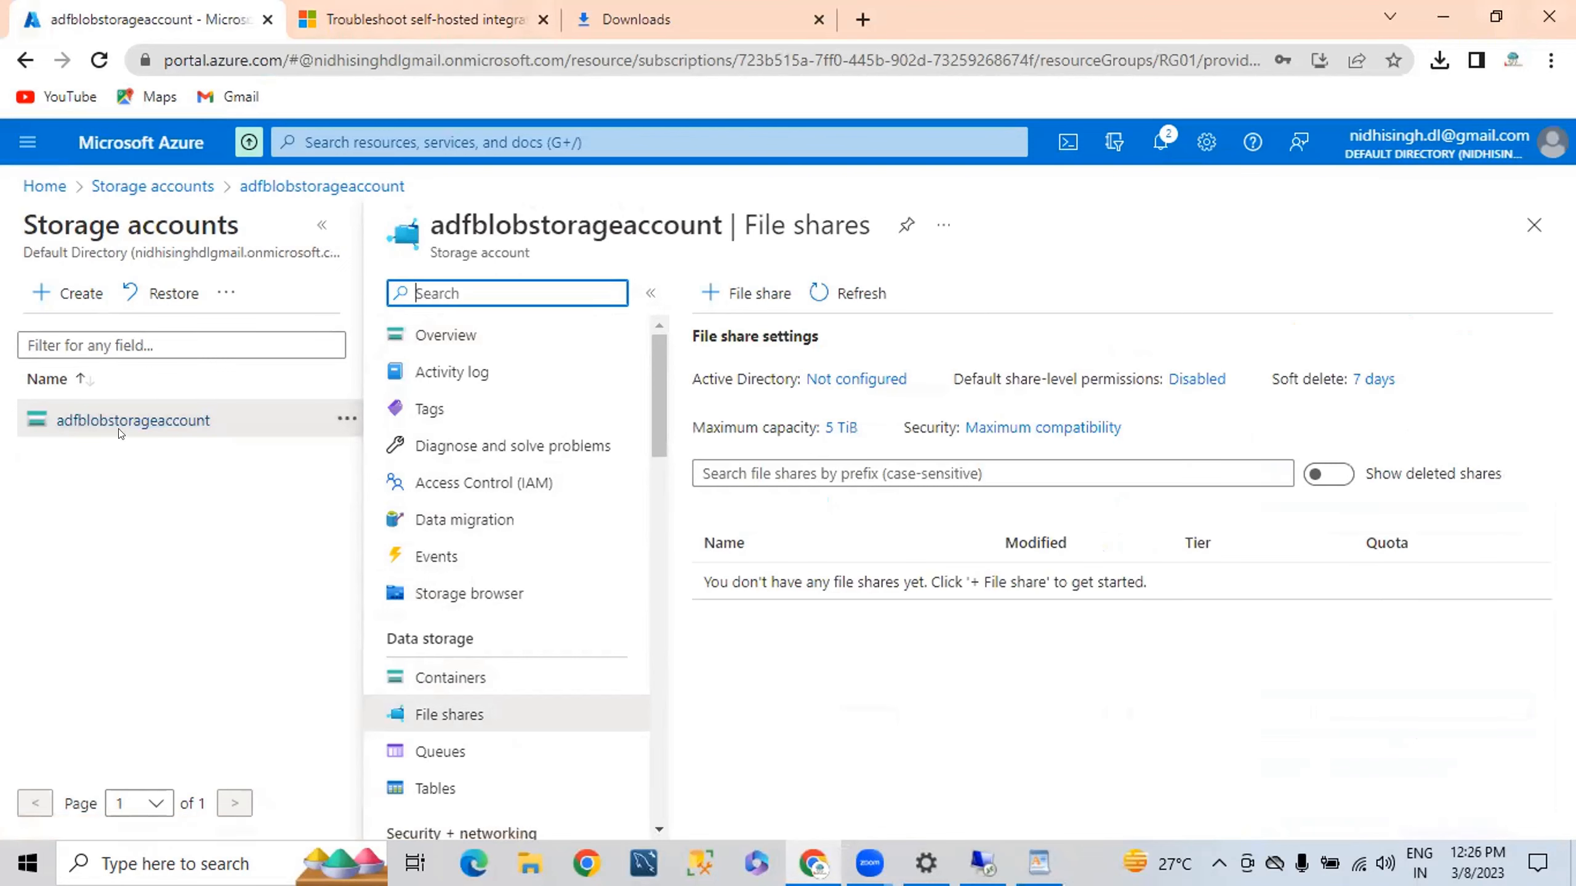
Return to the portal home page and open the Storage accounts service by searching for "Storage account".
click(320, 188)
click(153, 187)
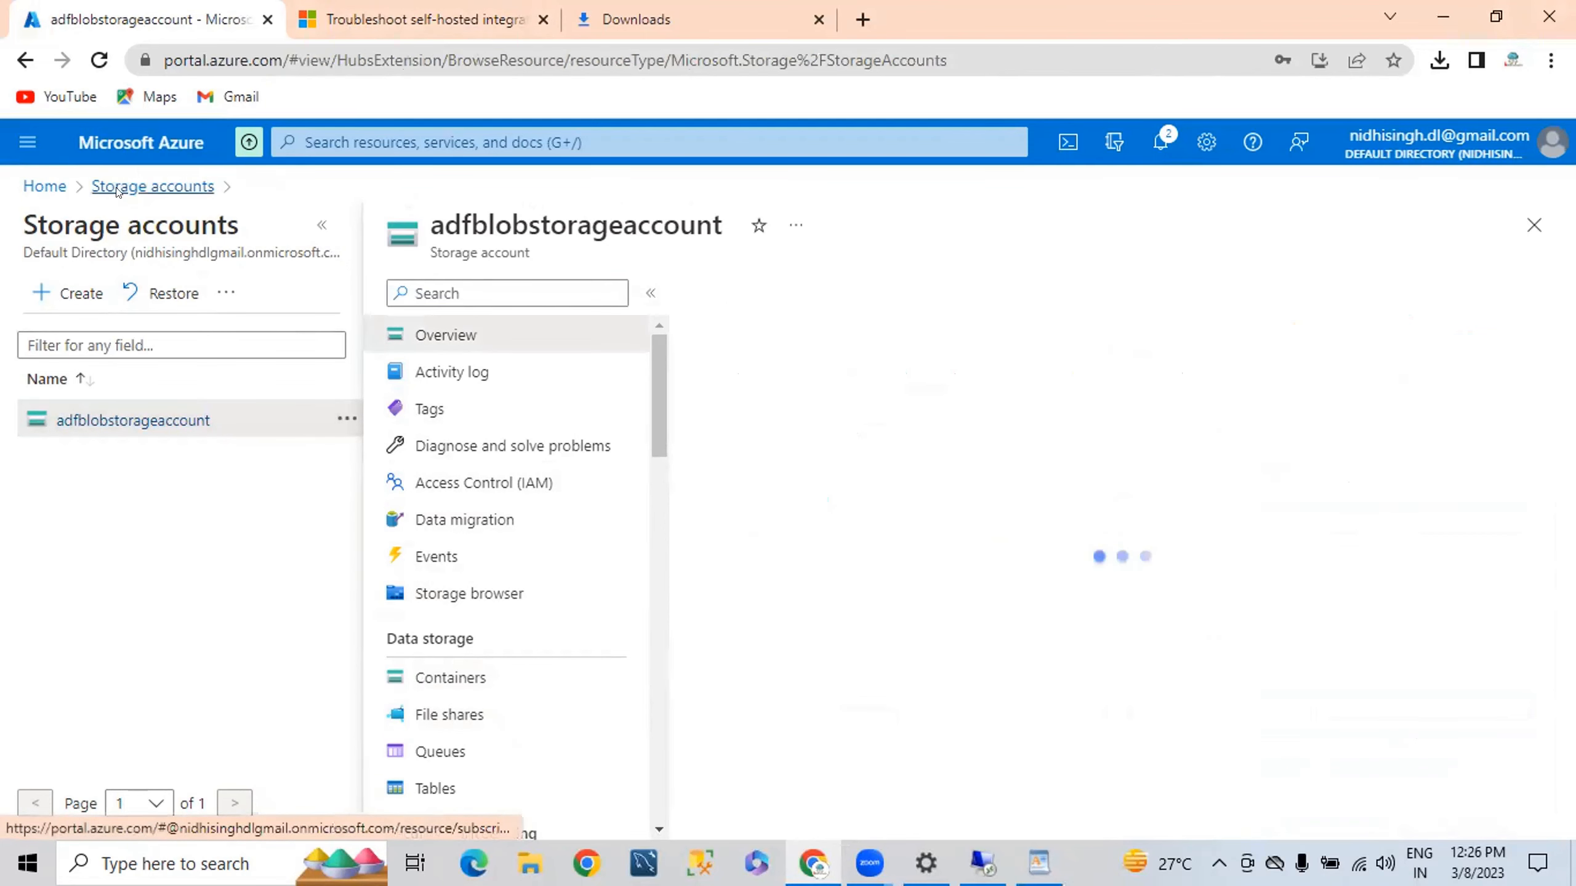
click(44, 187)
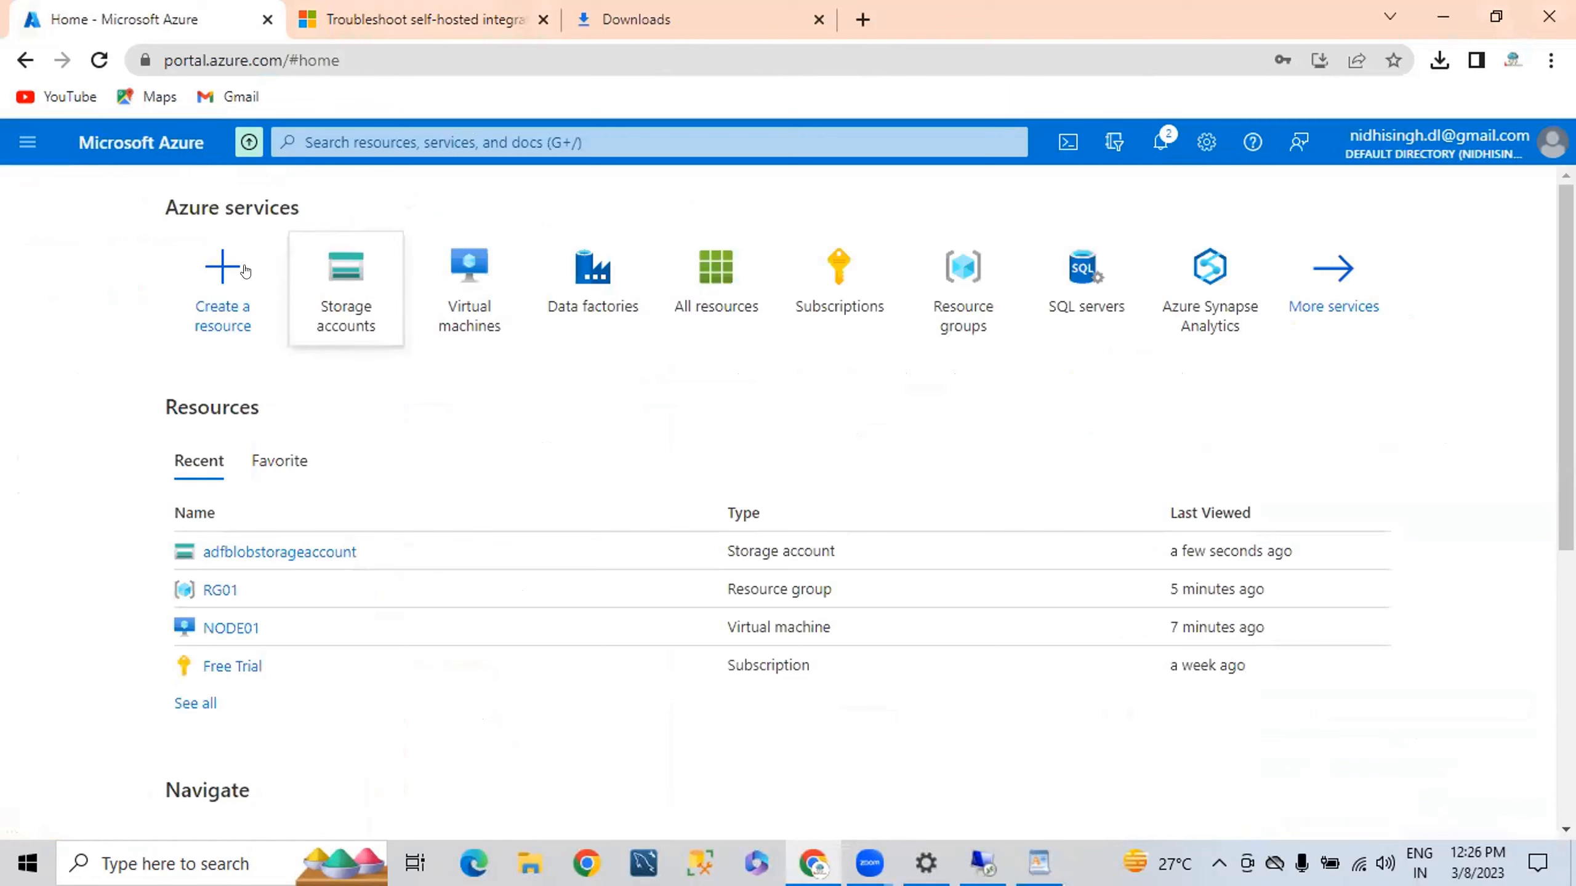
click(379, 143)
text(s)
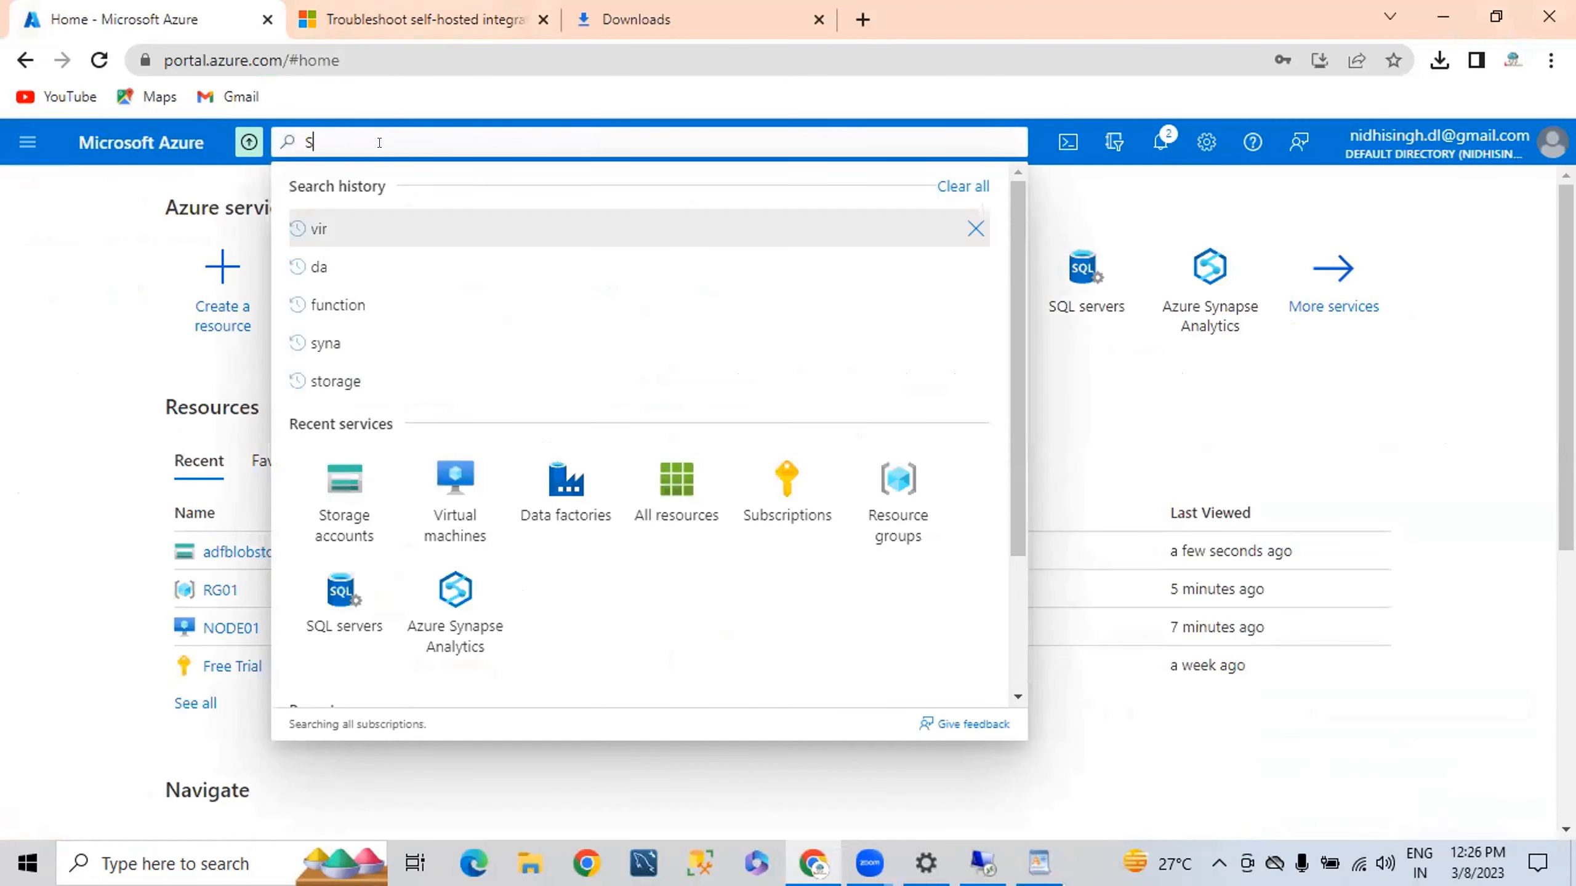
text(tor)
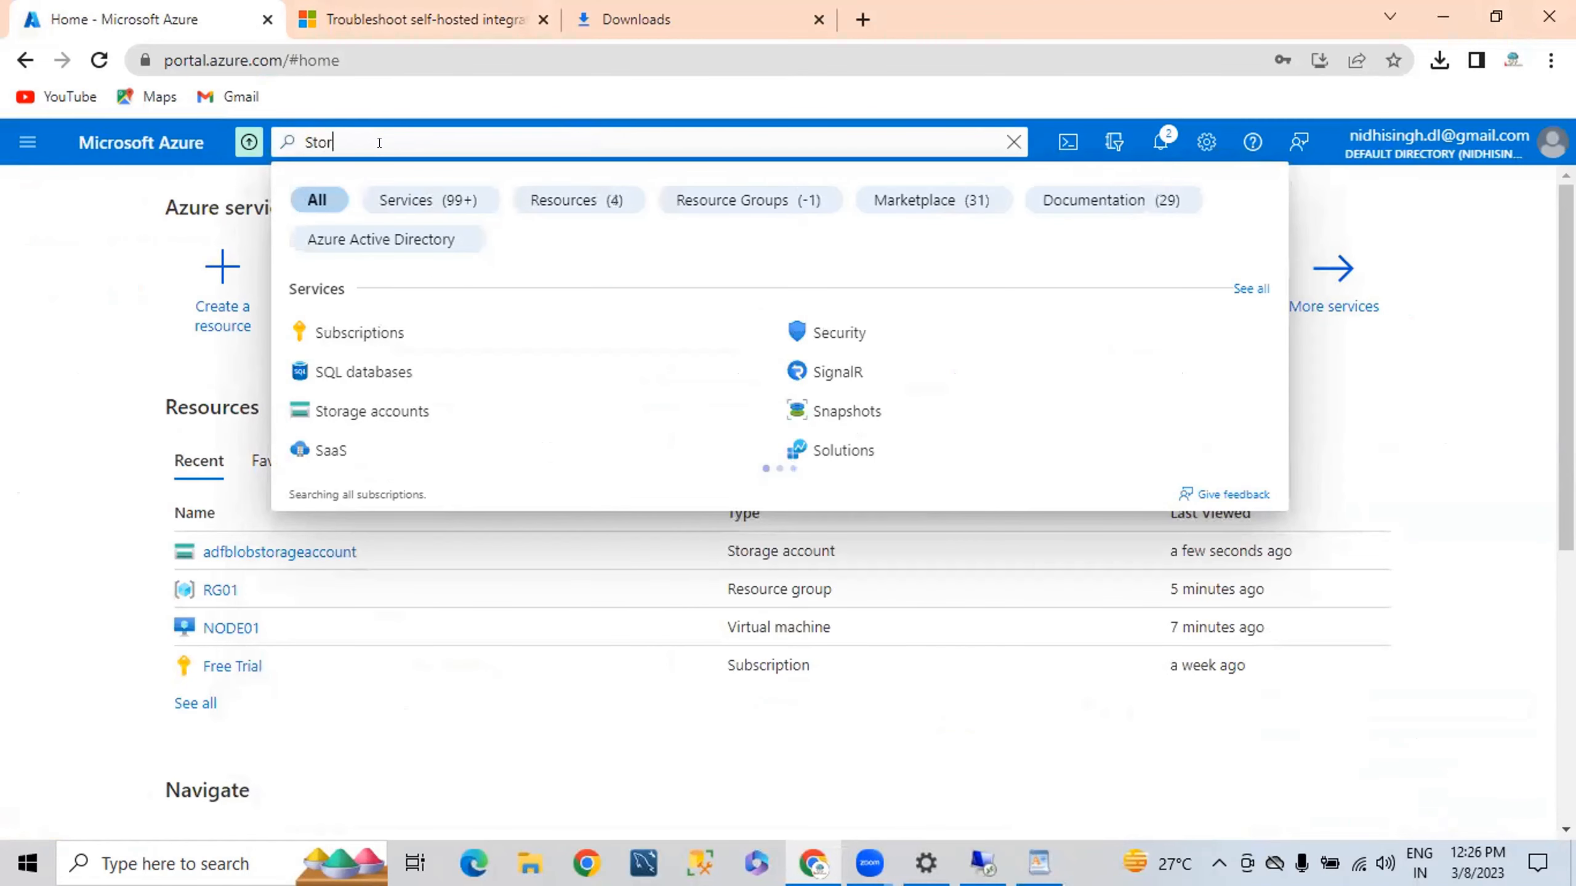
text(ages ac)
key(BackSpace)
key(BackSpace)
key(BackSpace)
key(BackSpace)
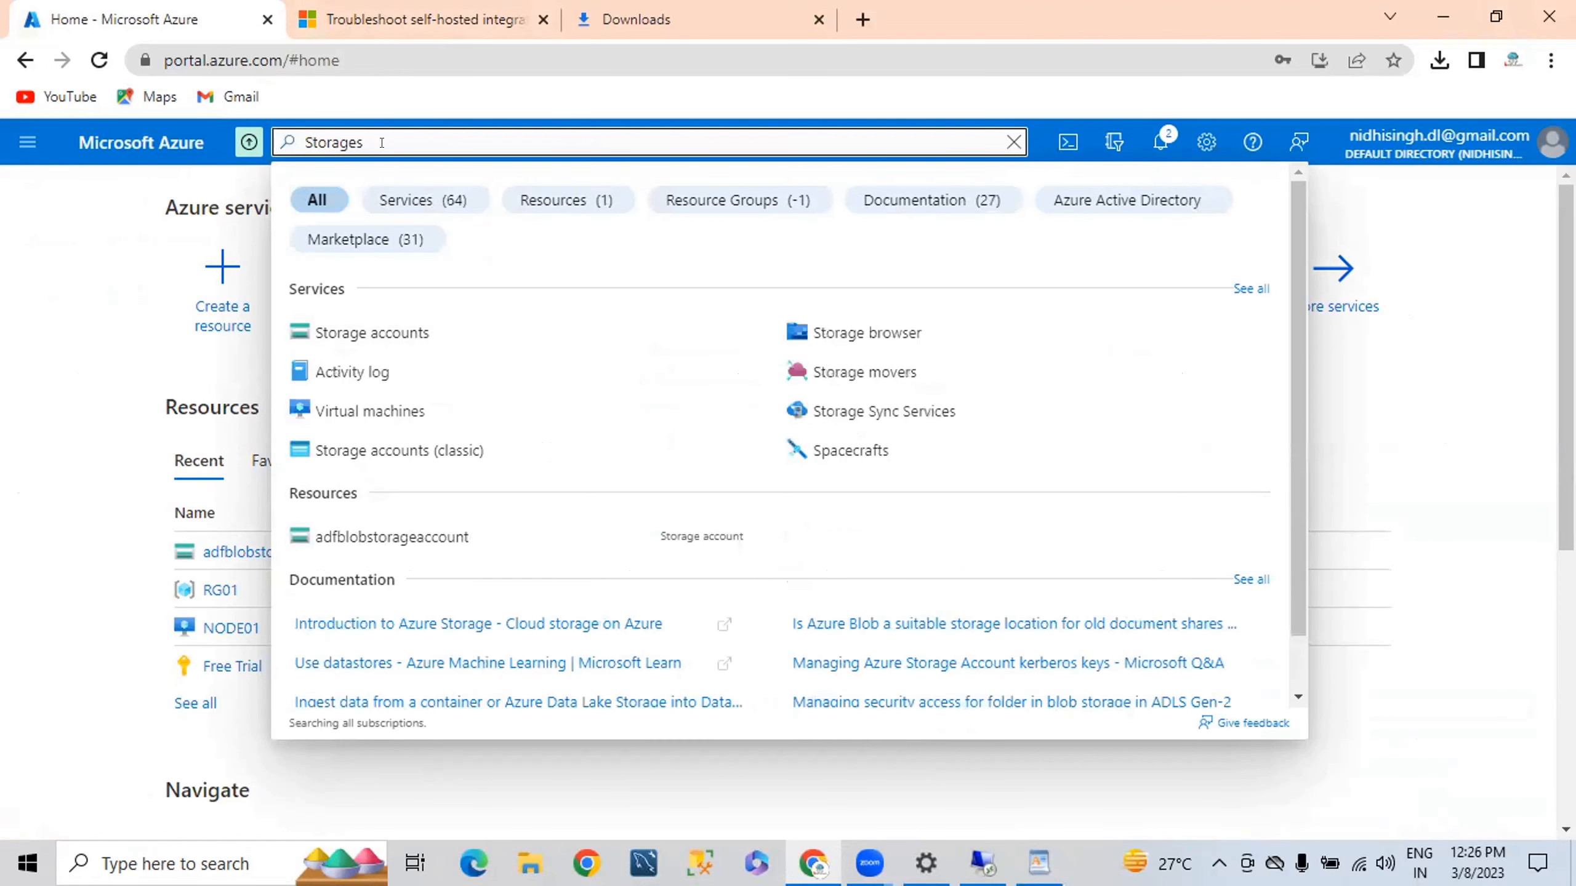
text(account)
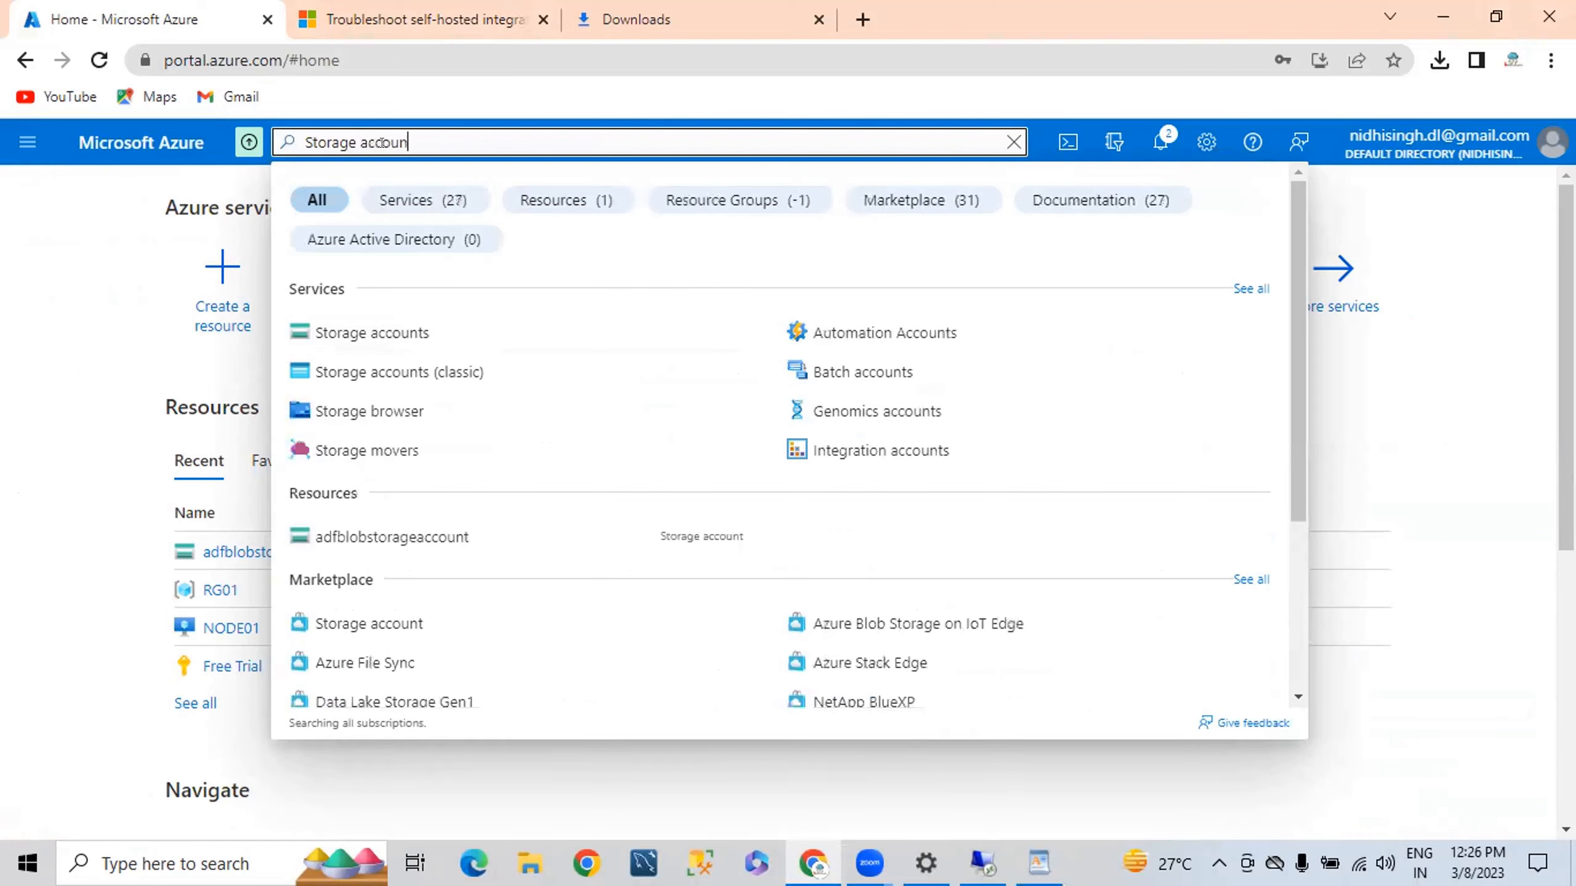
click(363, 330)
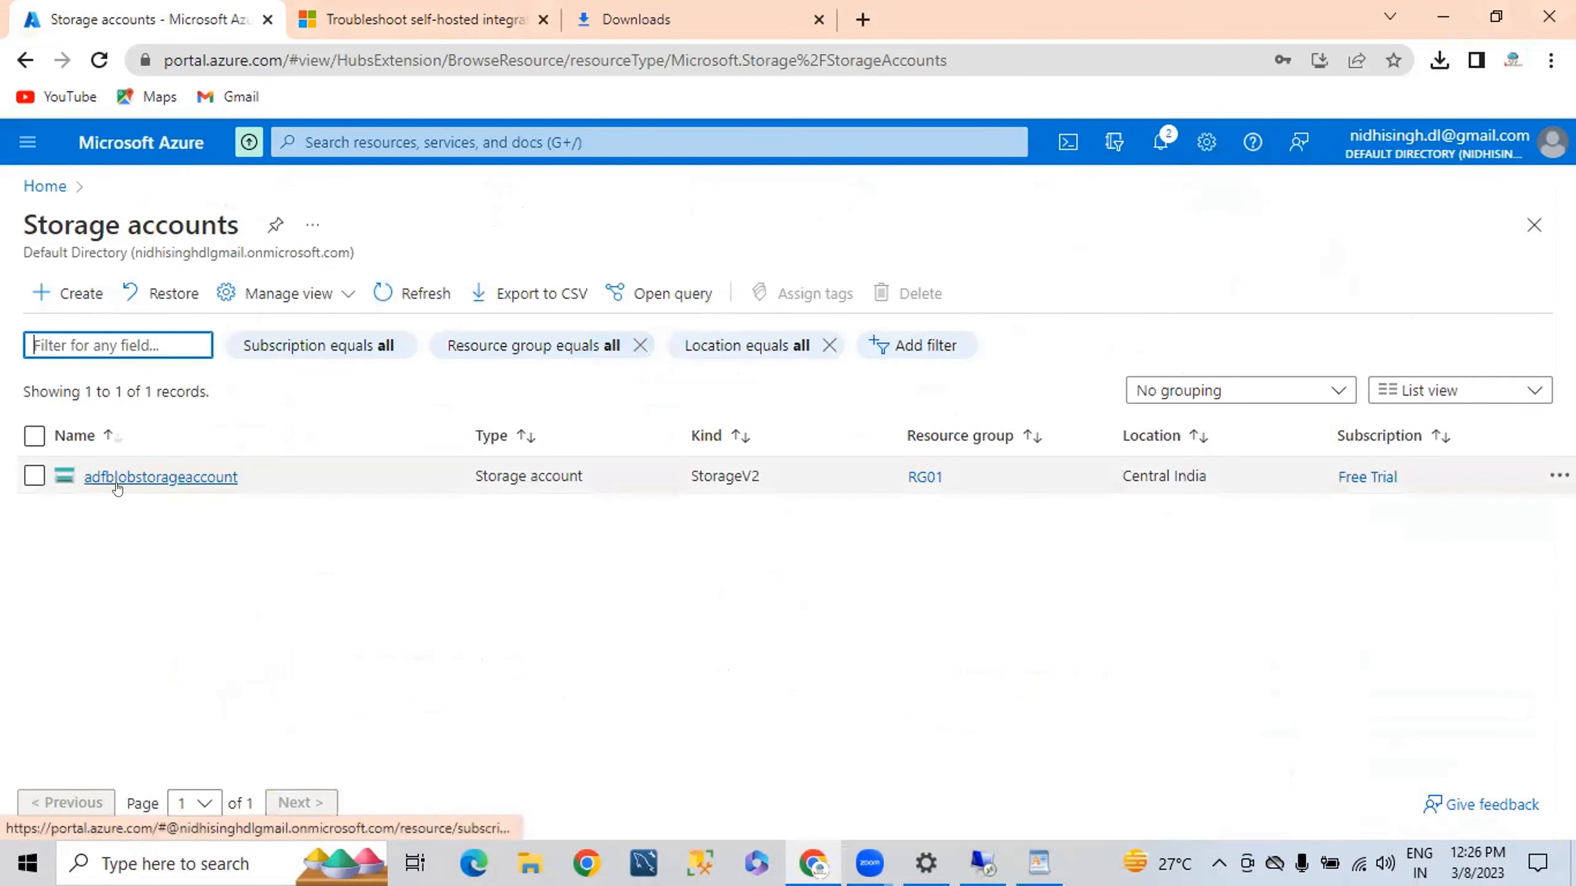
Open the file shares of the adfblobstorageaccount storage account.
click(173, 476)
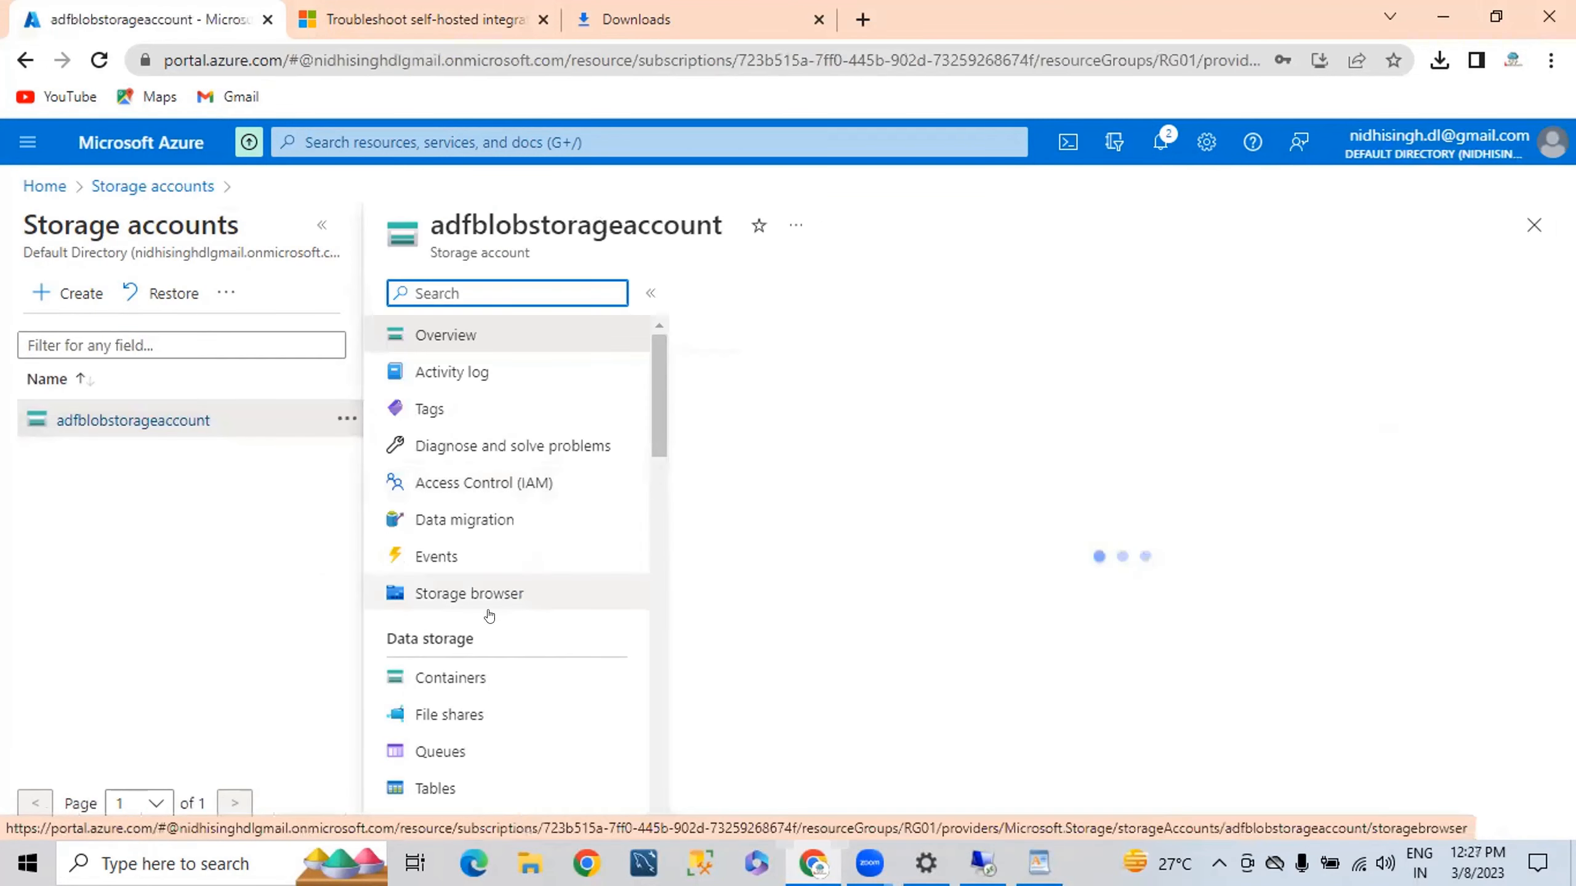
scroll(449, 659, down, 2)
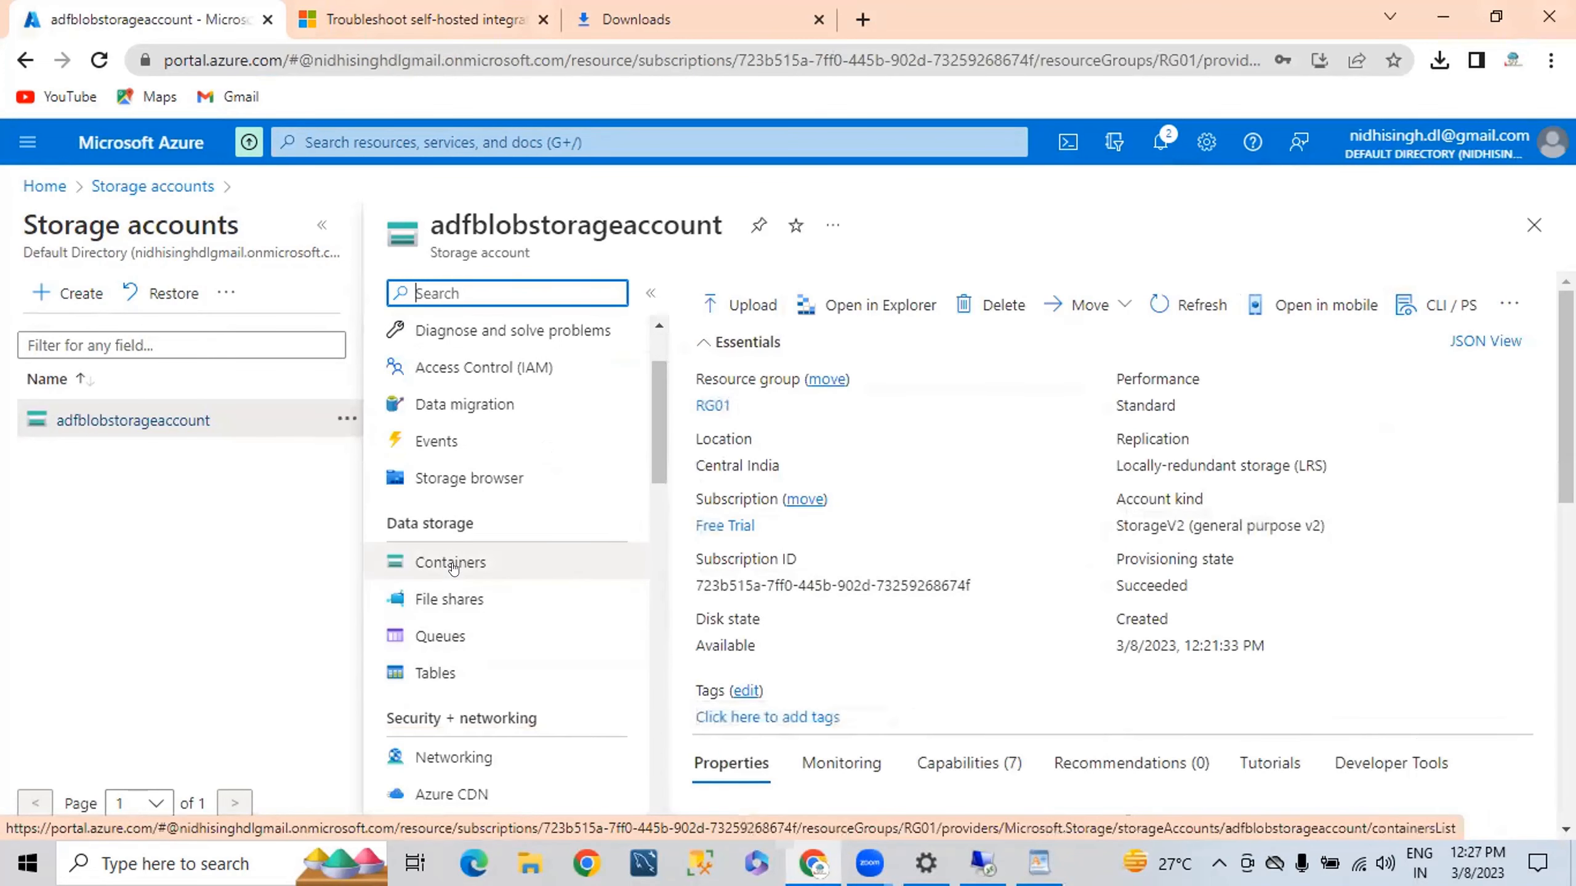
click(435, 600)
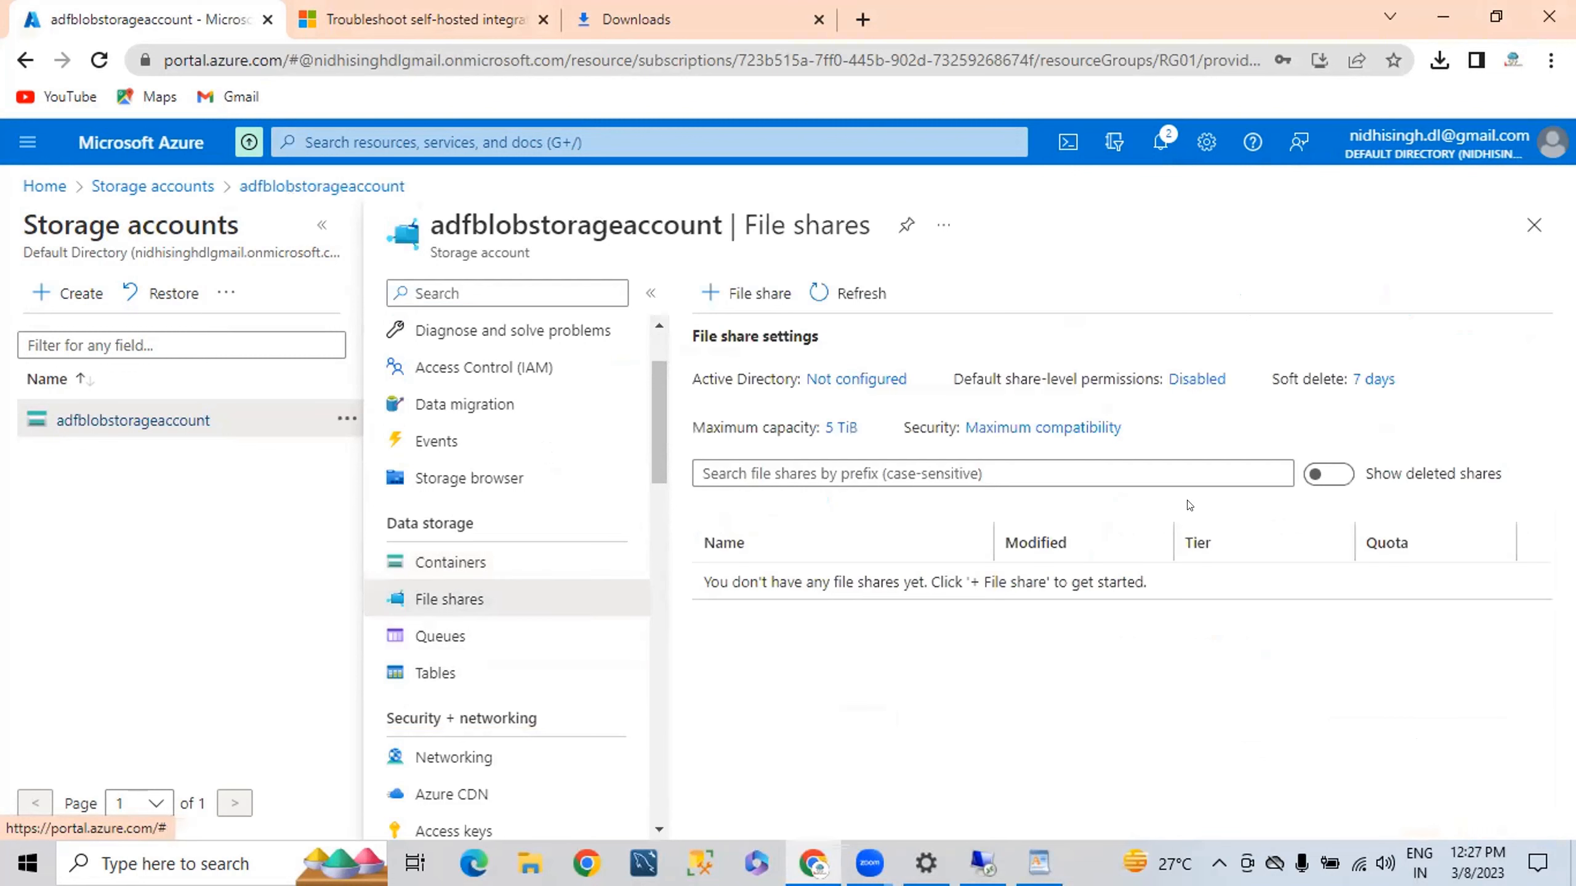
Create a new file share named azurefileshare with the Transaction optimized tier.
click(724, 290)
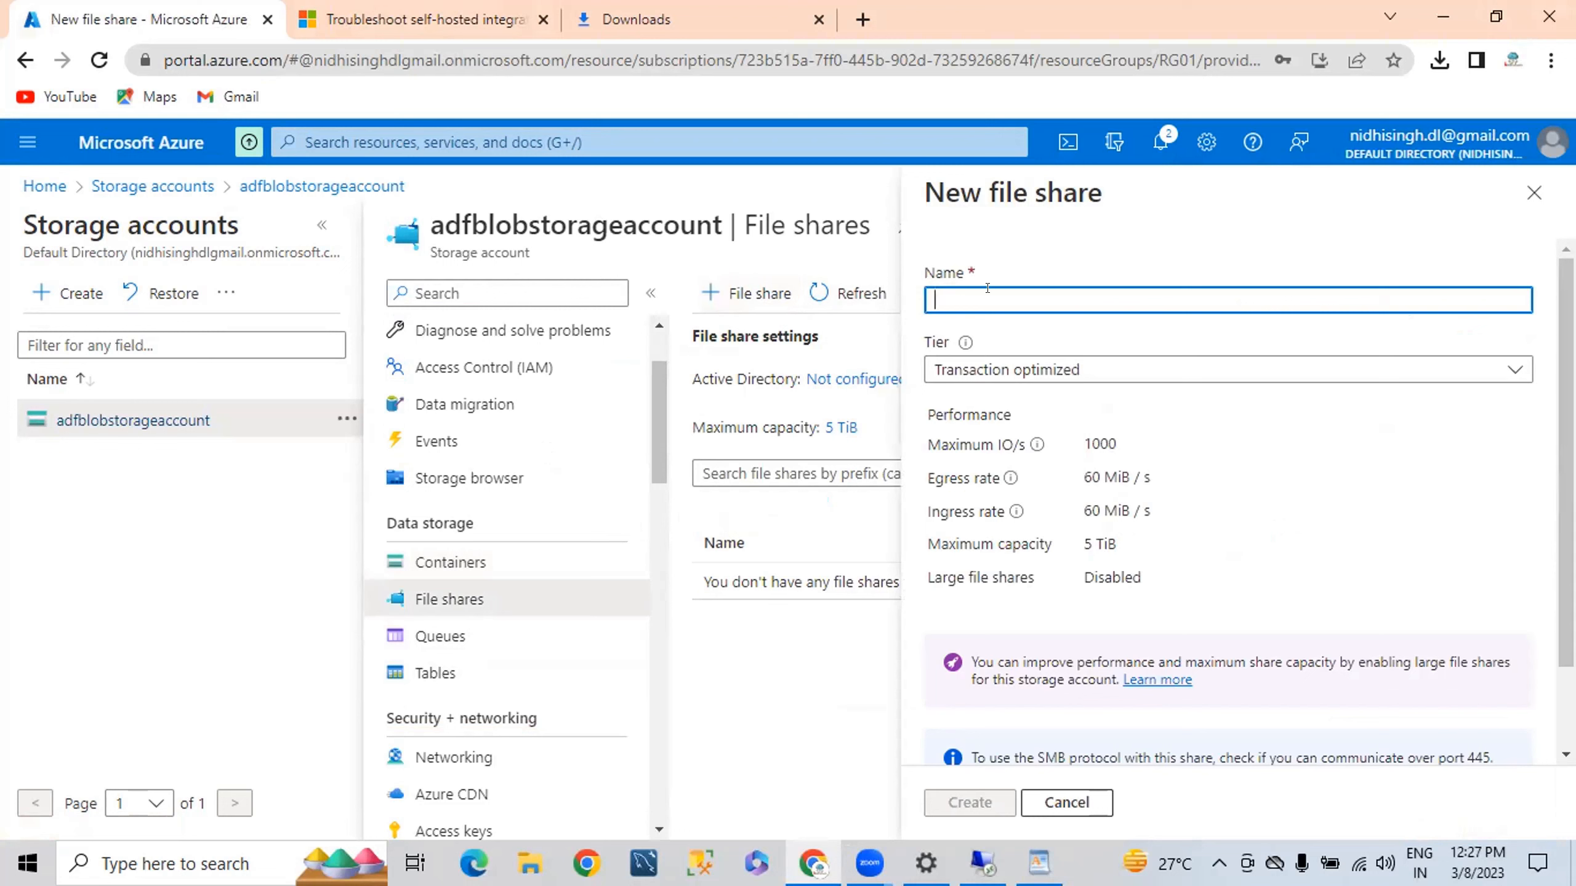
text(Az)
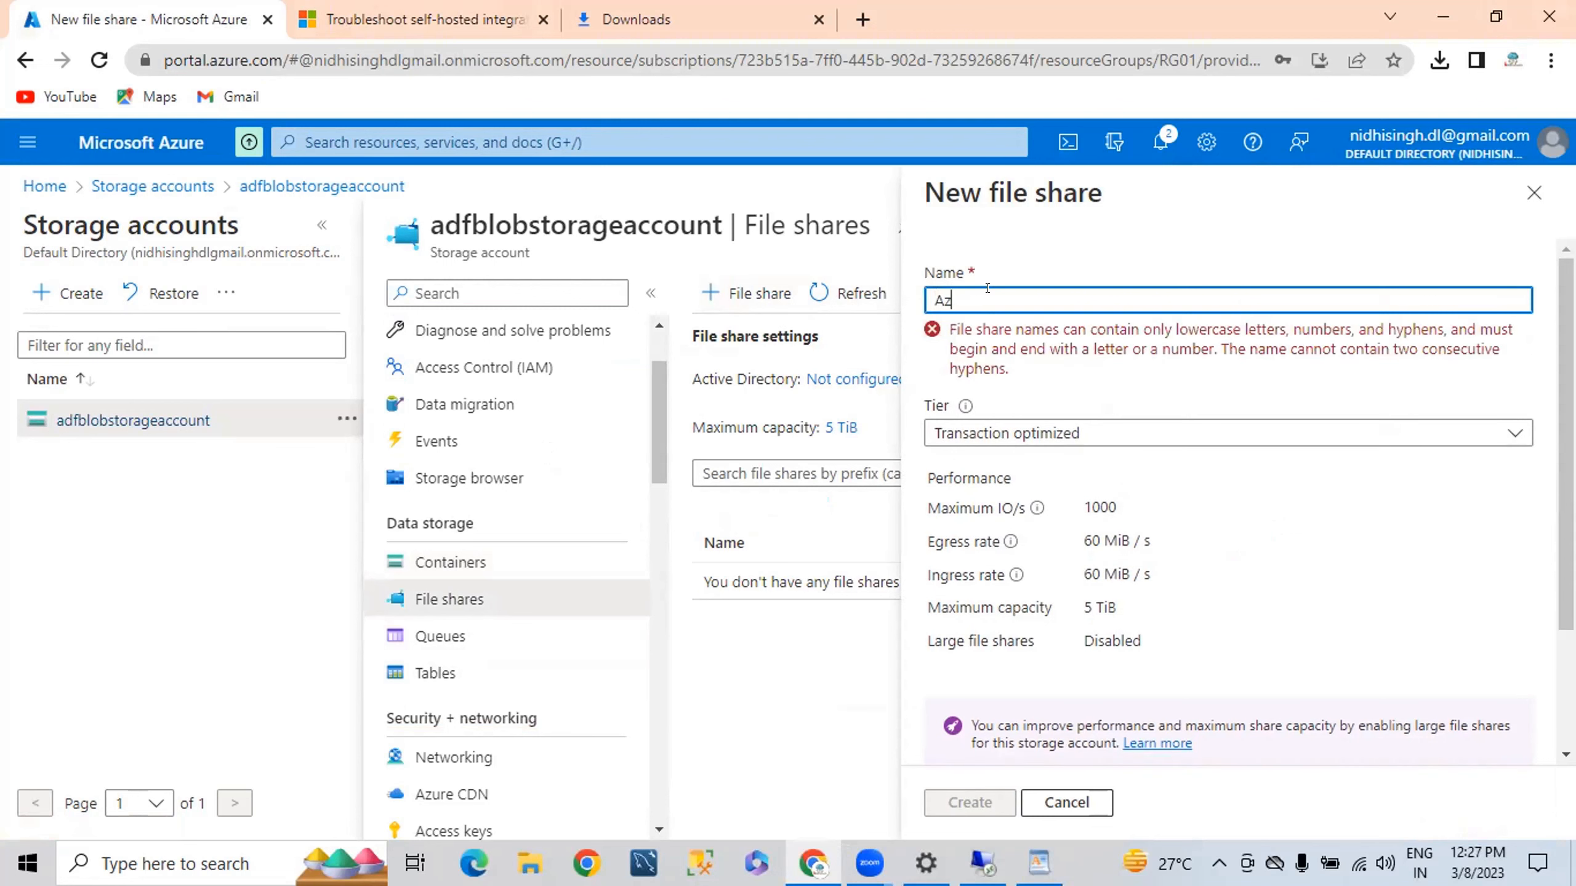
text(ureazurefileshare)
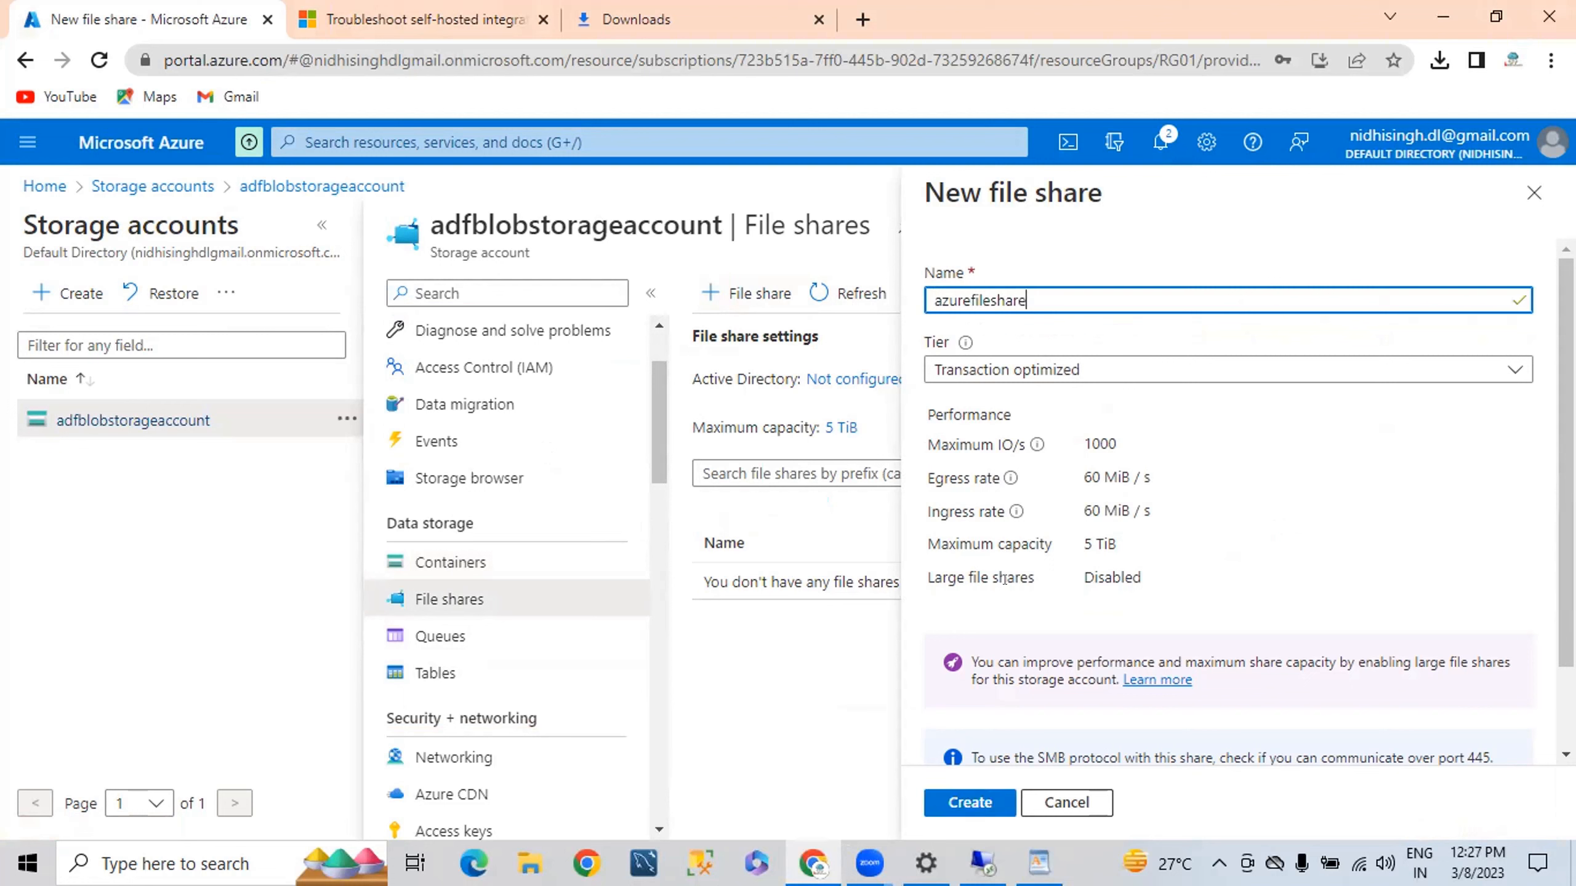
drag(955, 544, 1128, 546)
click(1100, 544)
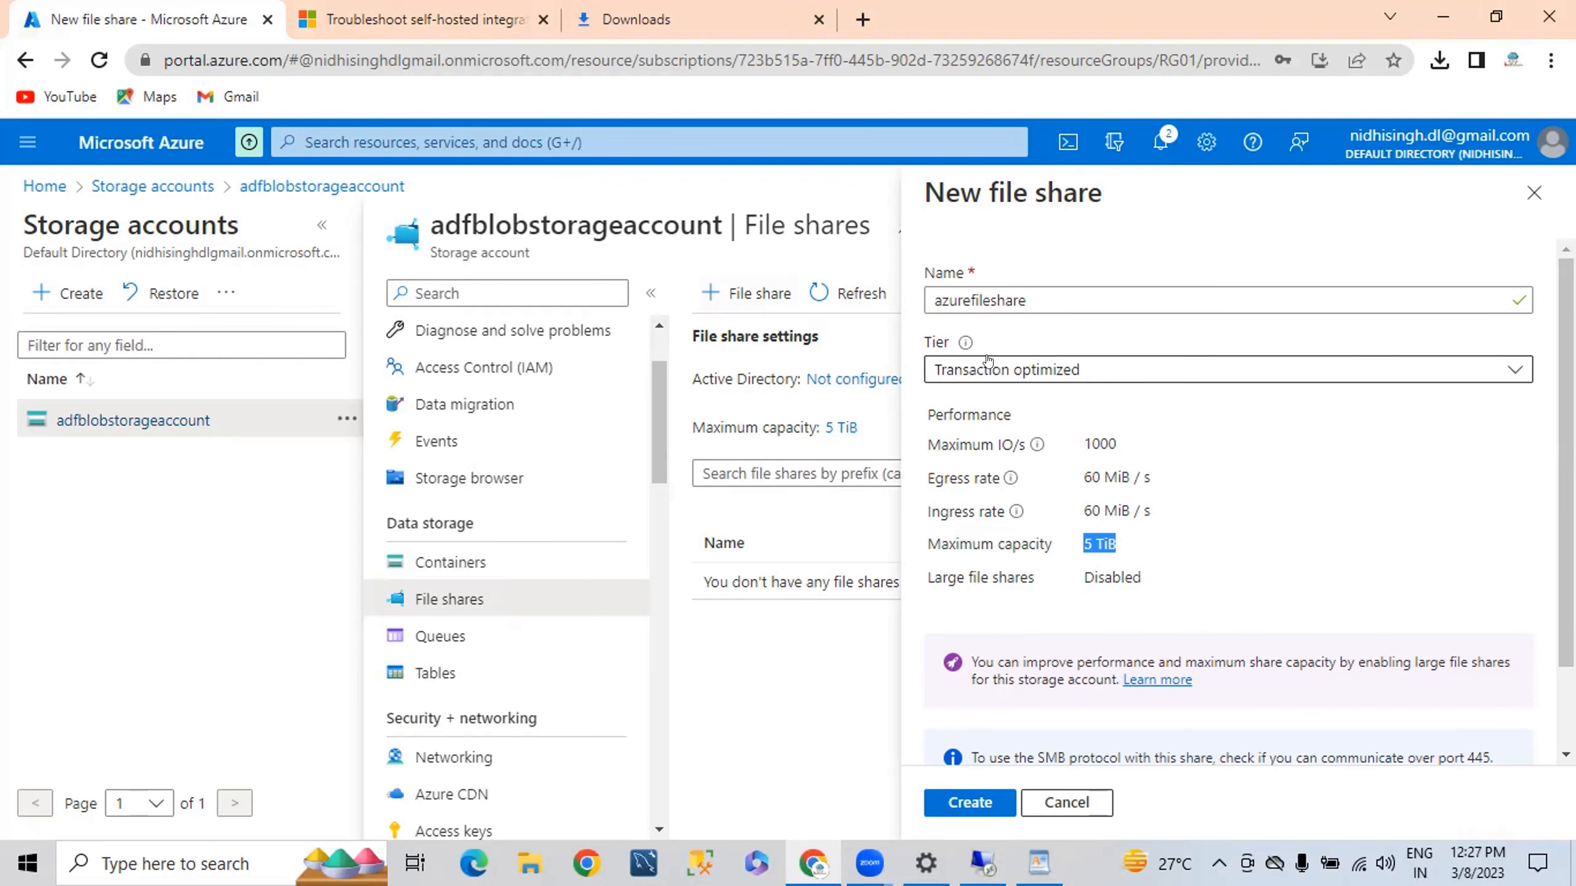
scroll(1133, 562, down, 1)
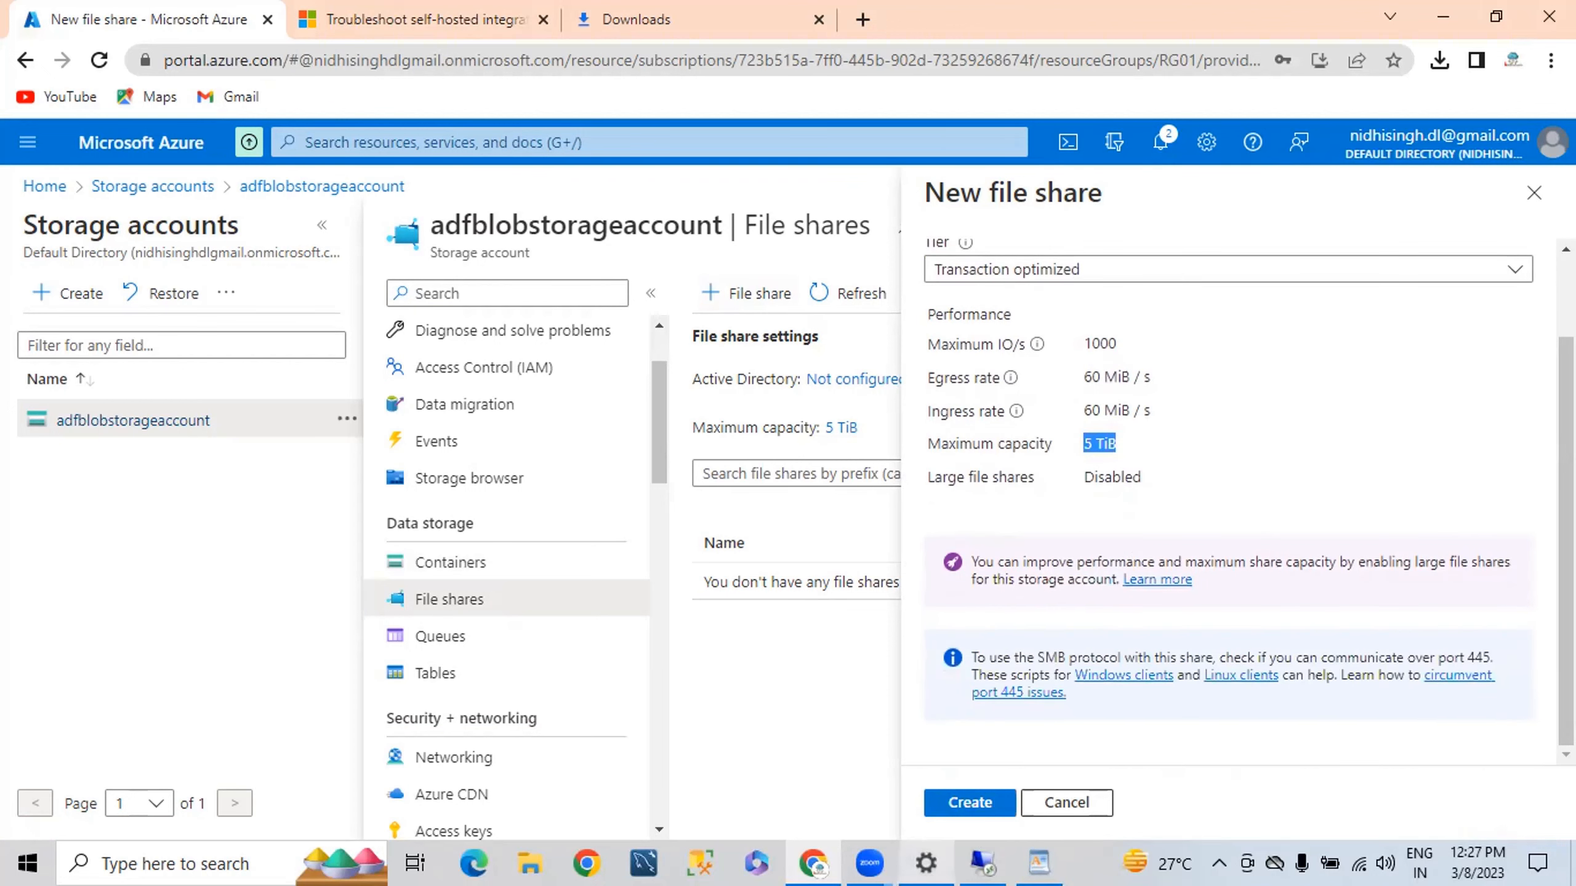
click(969, 801)
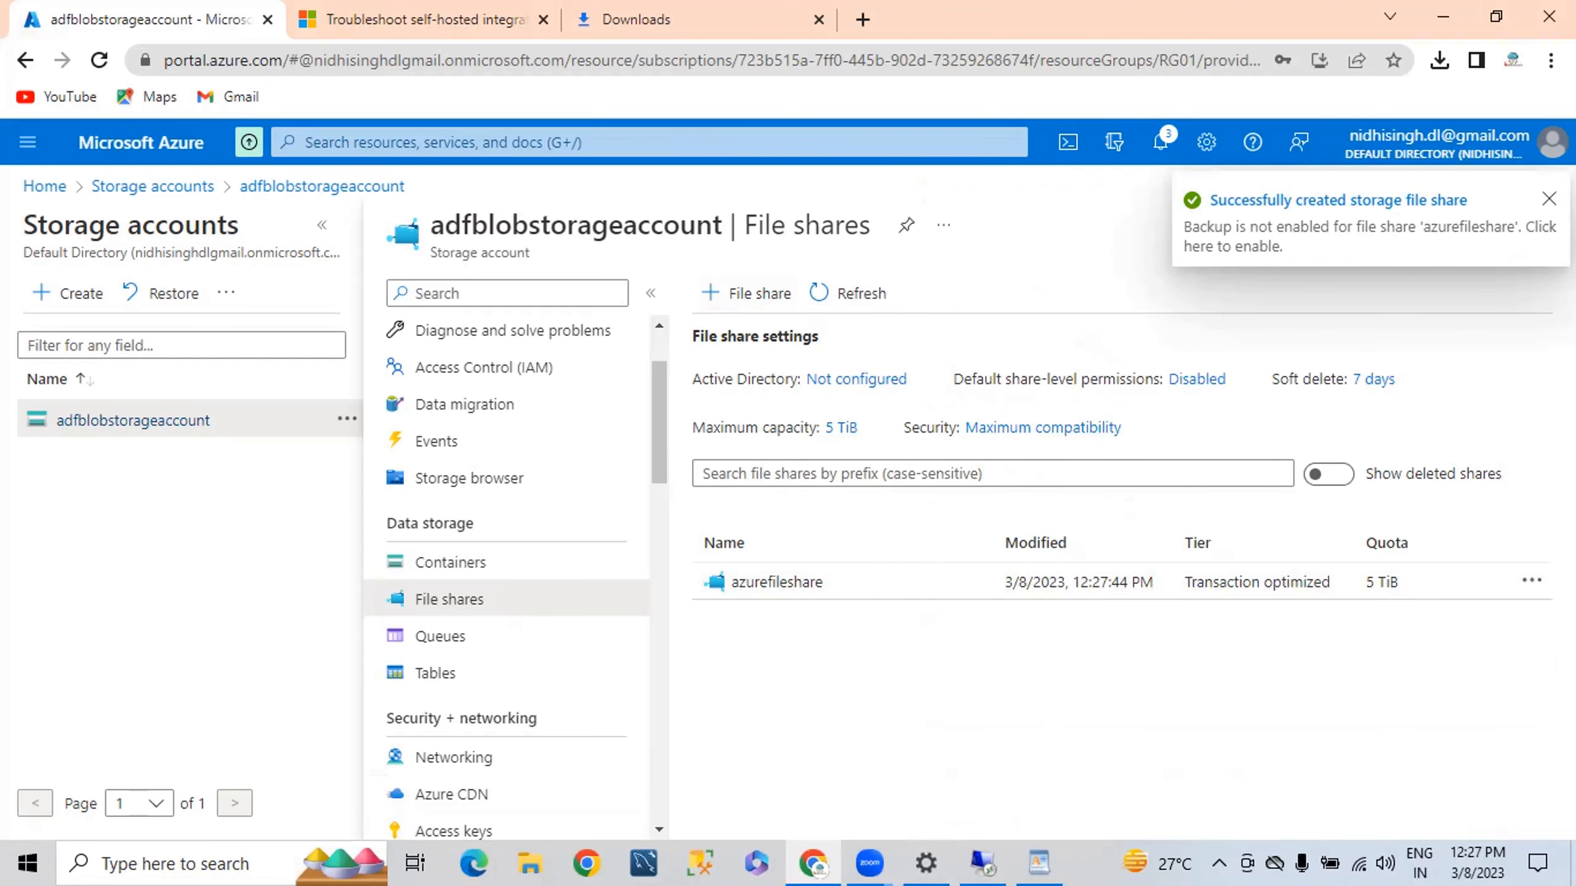
Open the azurefileshare file share and start a file upload to it.
click(770, 584)
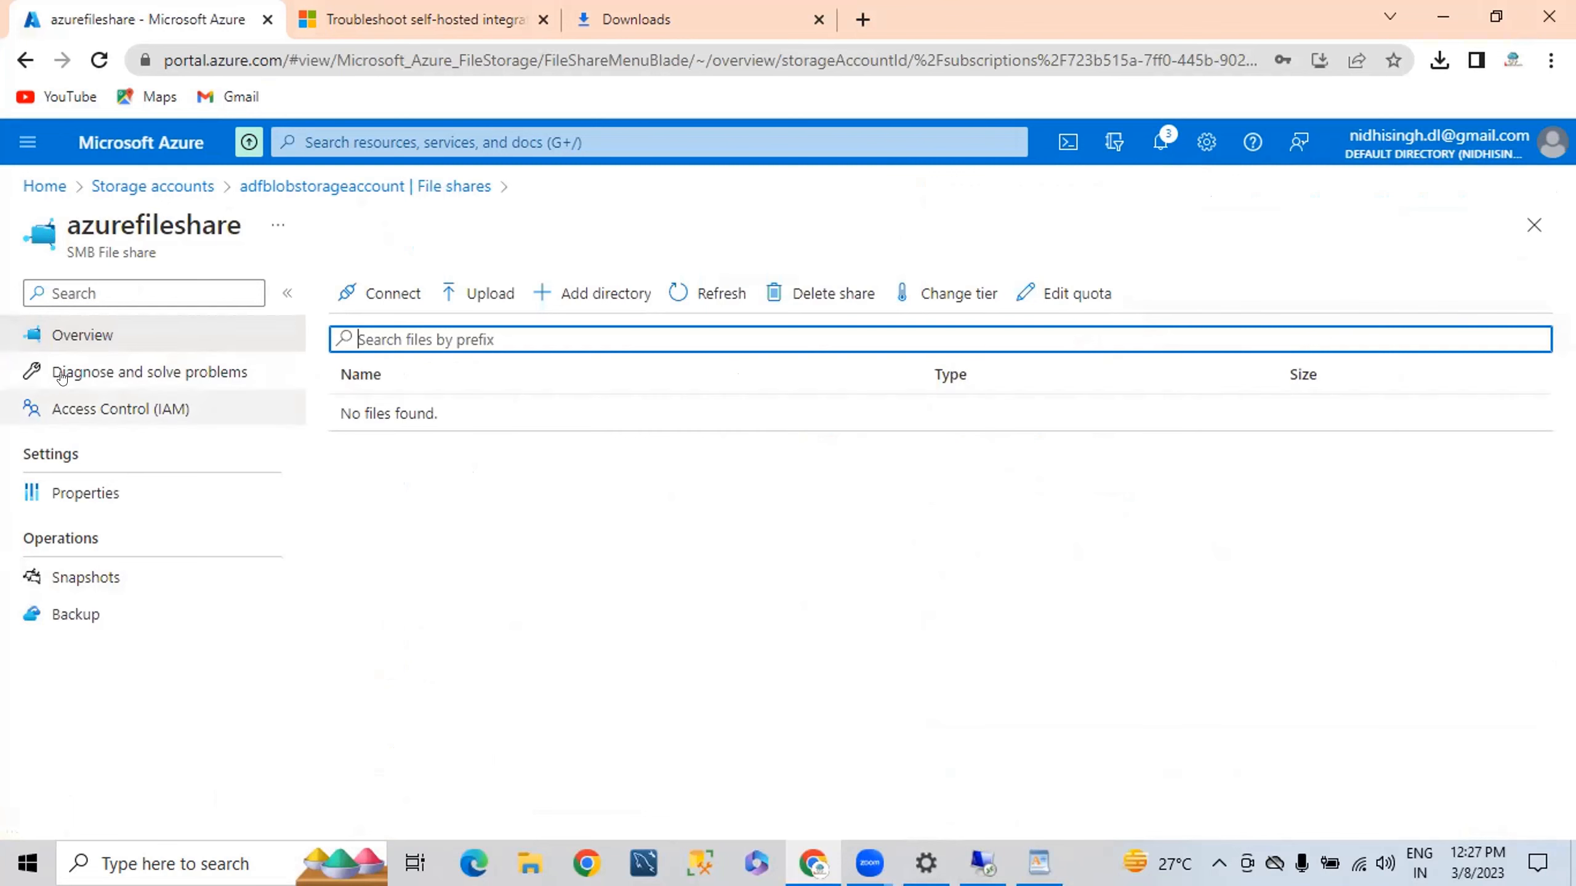
click(396, 197)
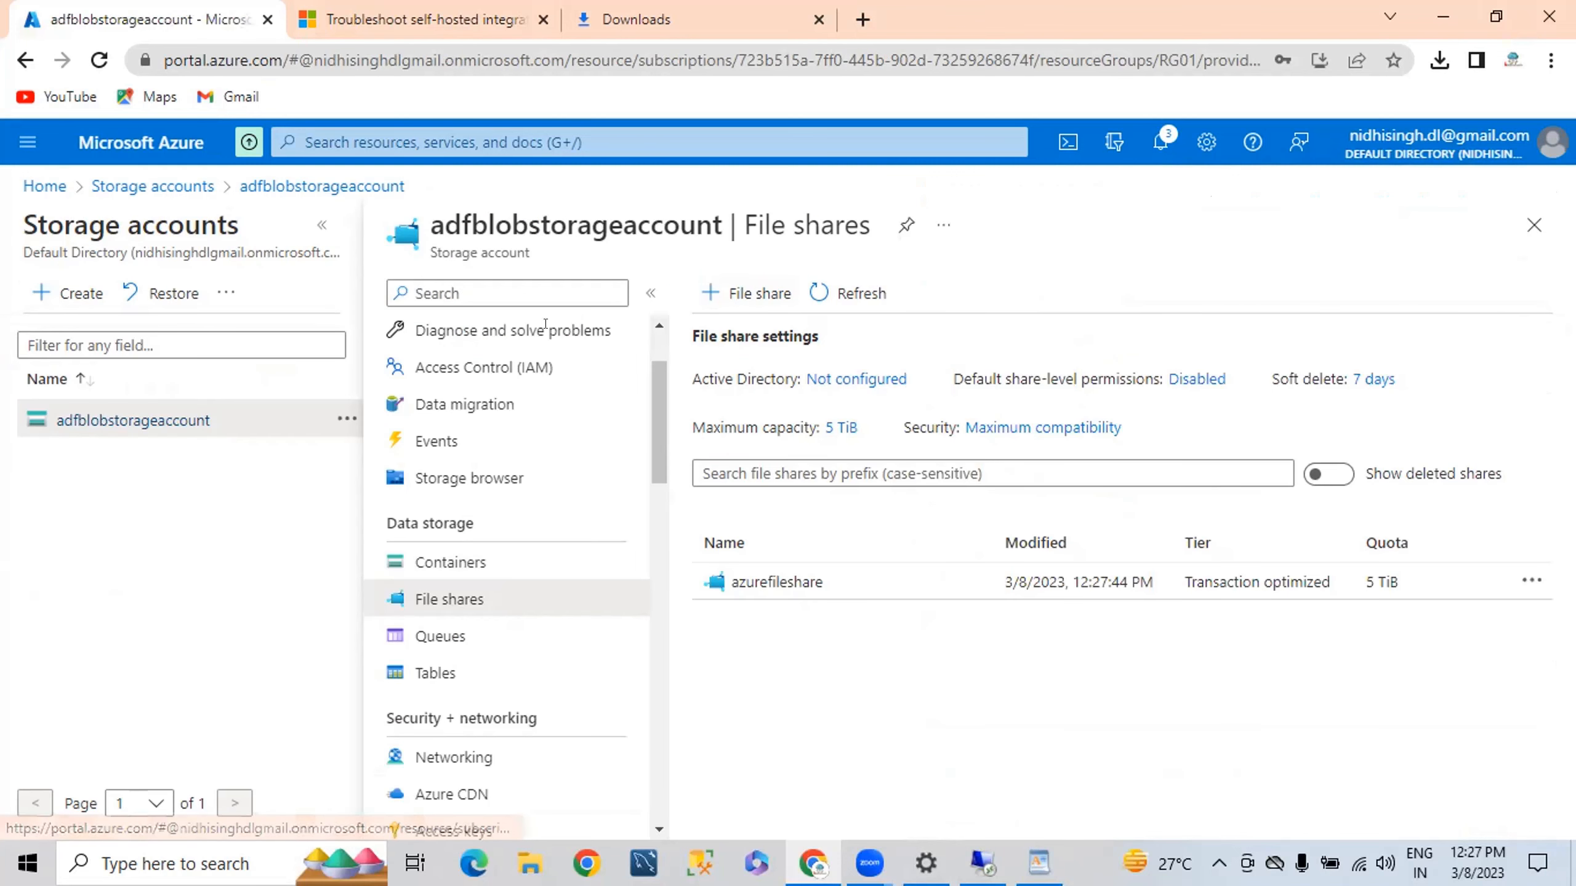
click(781, 580)
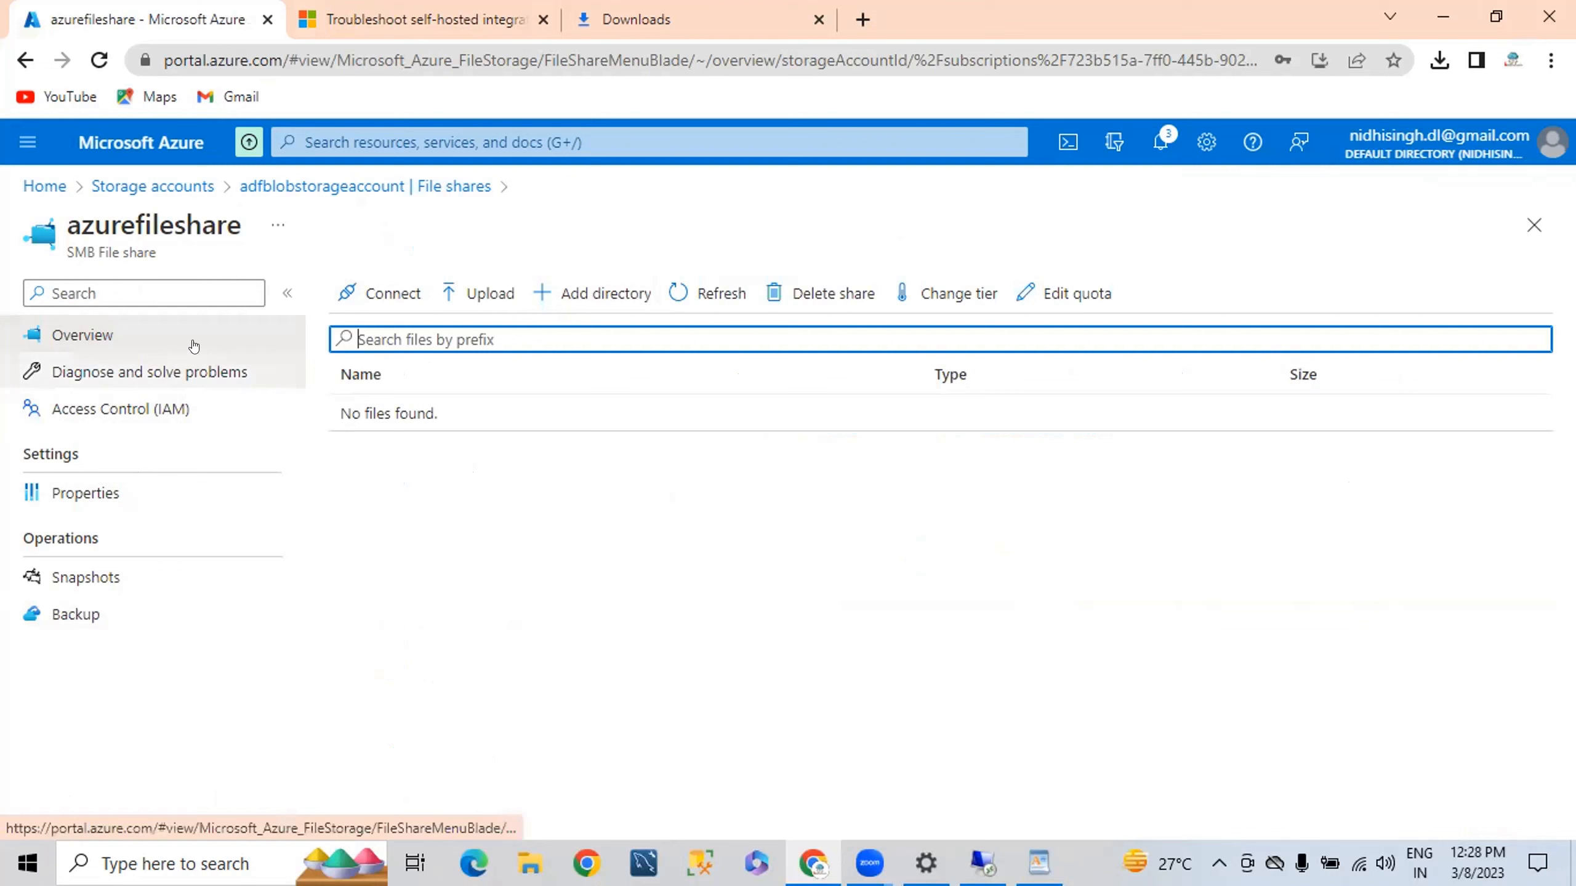
click(472, 303)
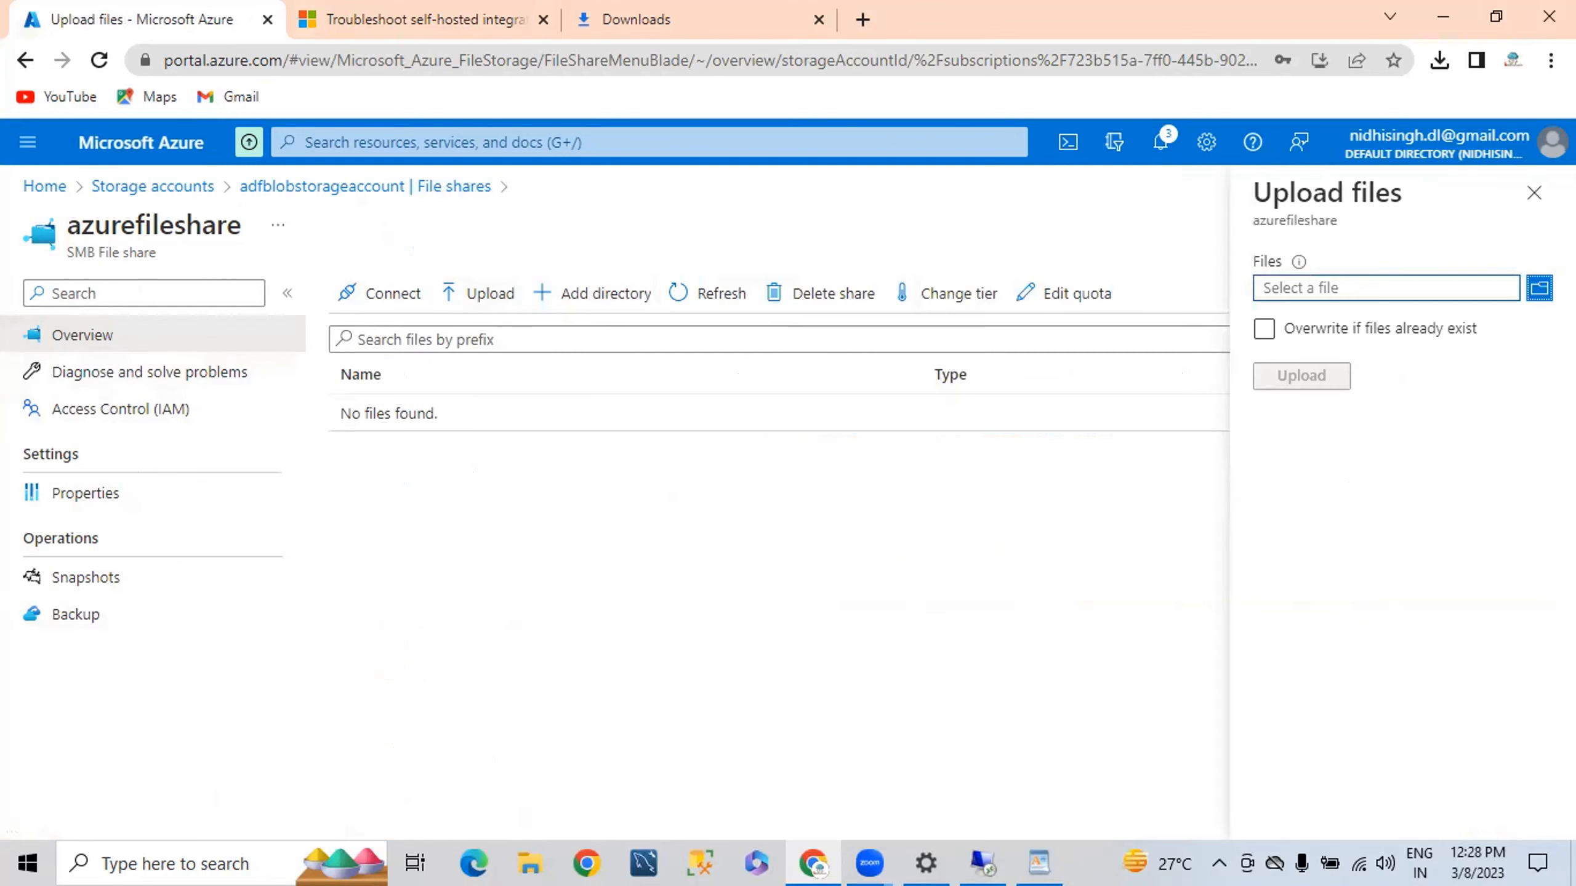
click(1539, 288)
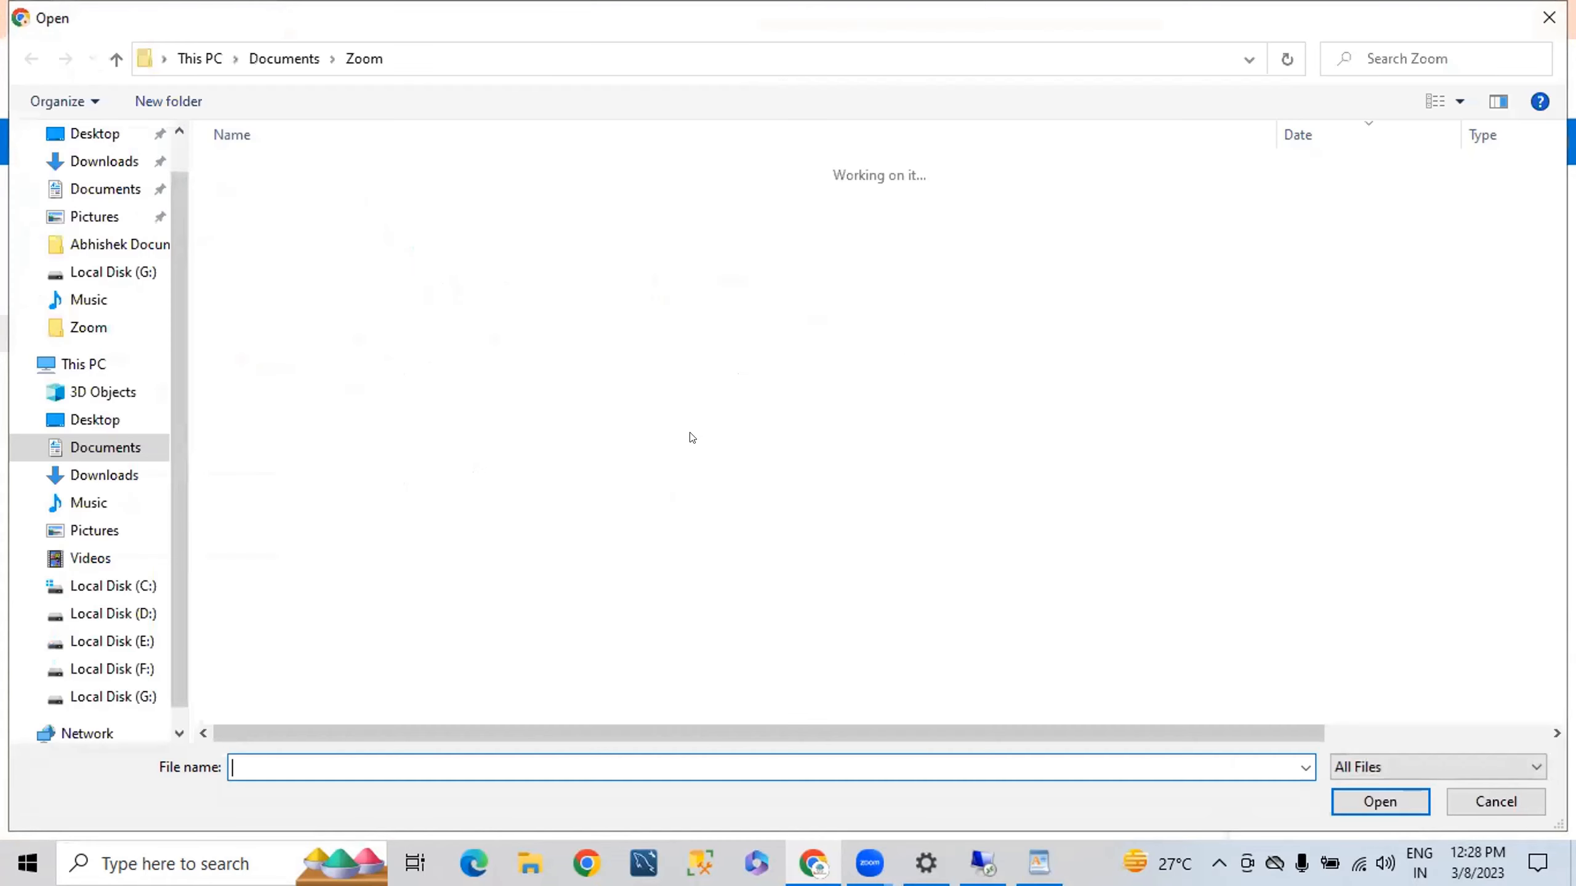
click(193, 59)
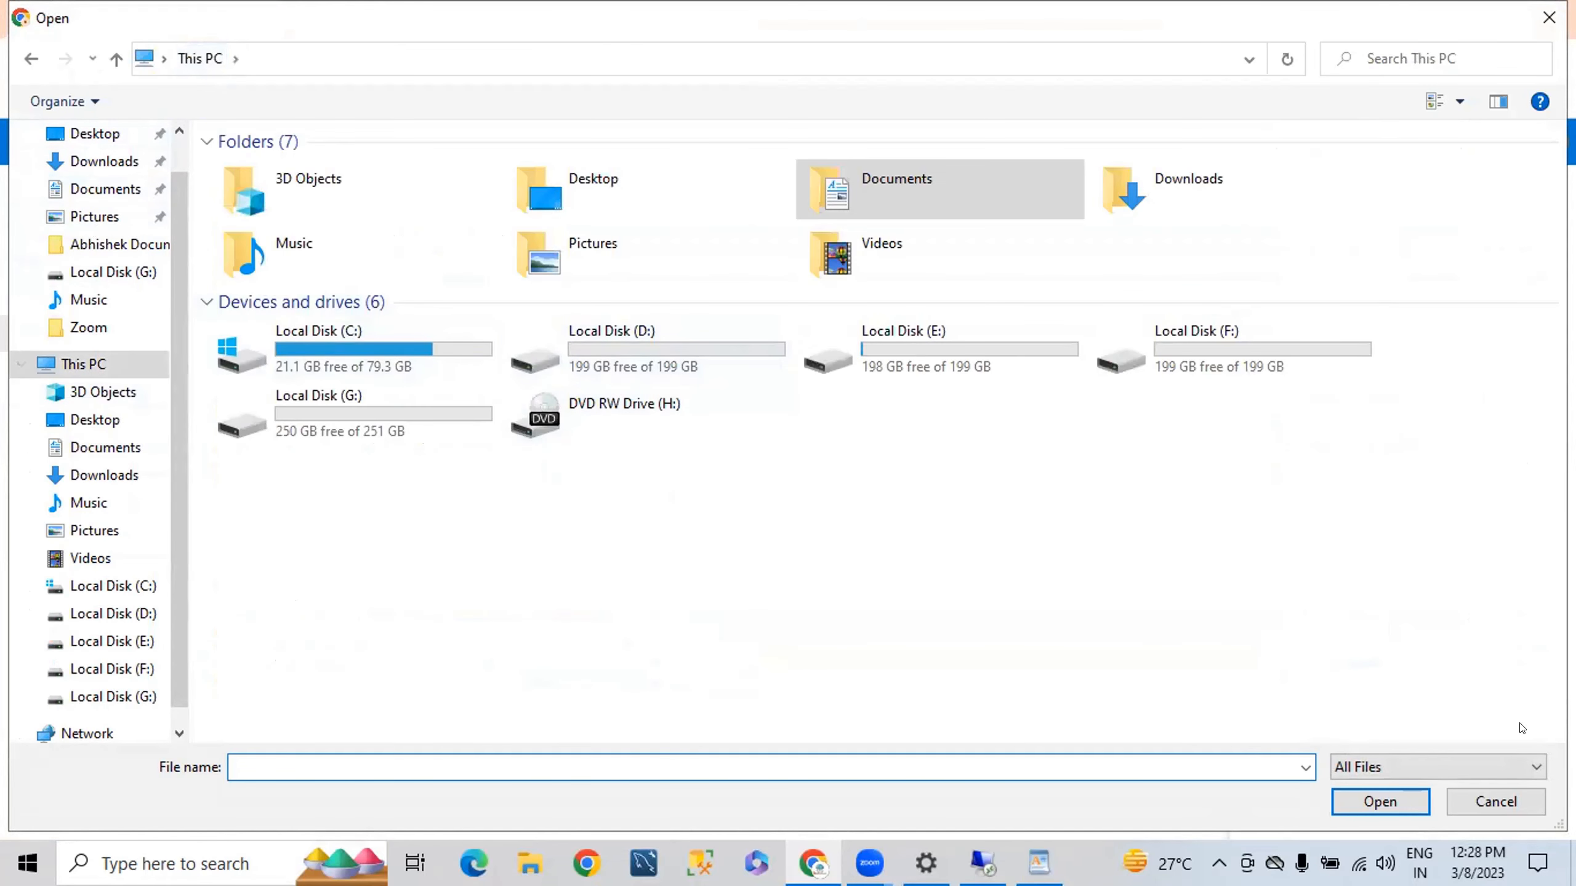
click(1495, 802)
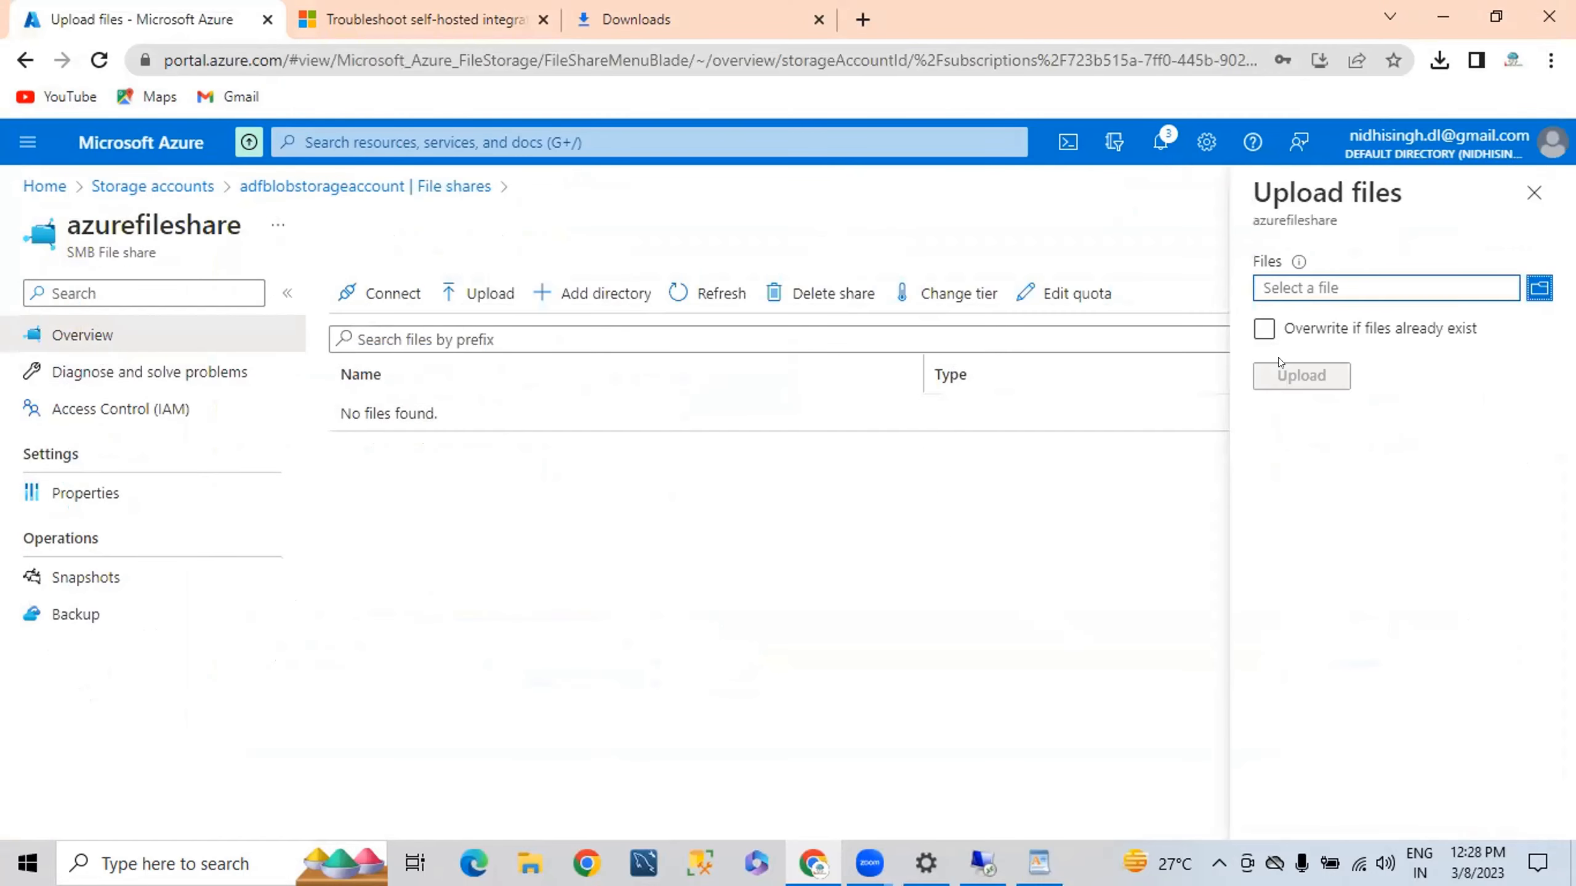
Upload the Employee011 and Employee022 files from the Desktop folder to azurefileshare, and close the upload pane.
click(1539, 288)
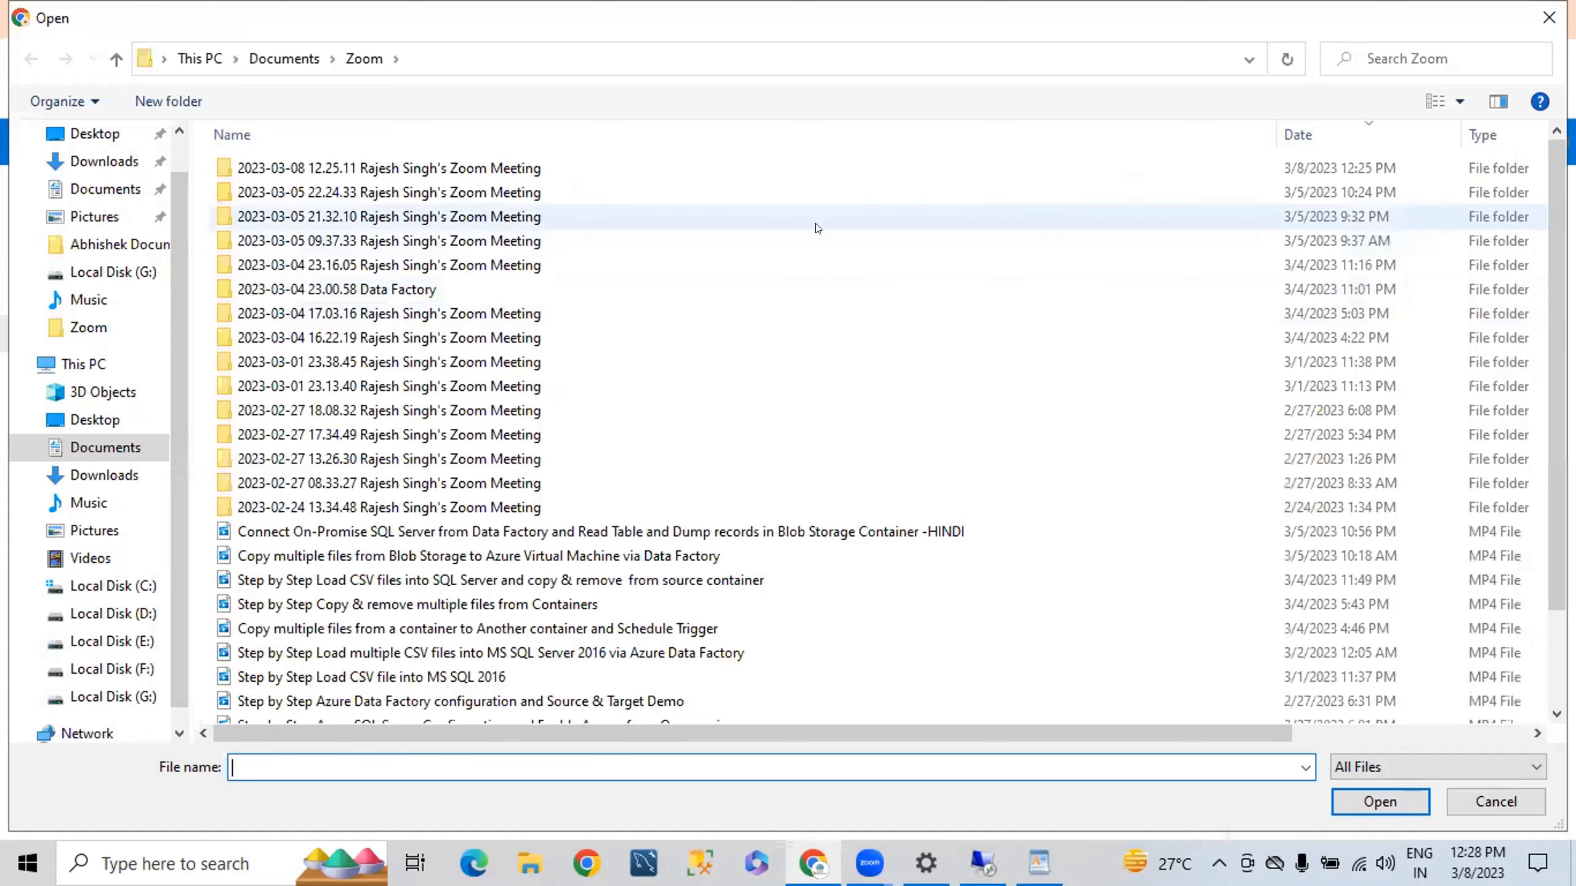
drag(173, 279, 170, 226)
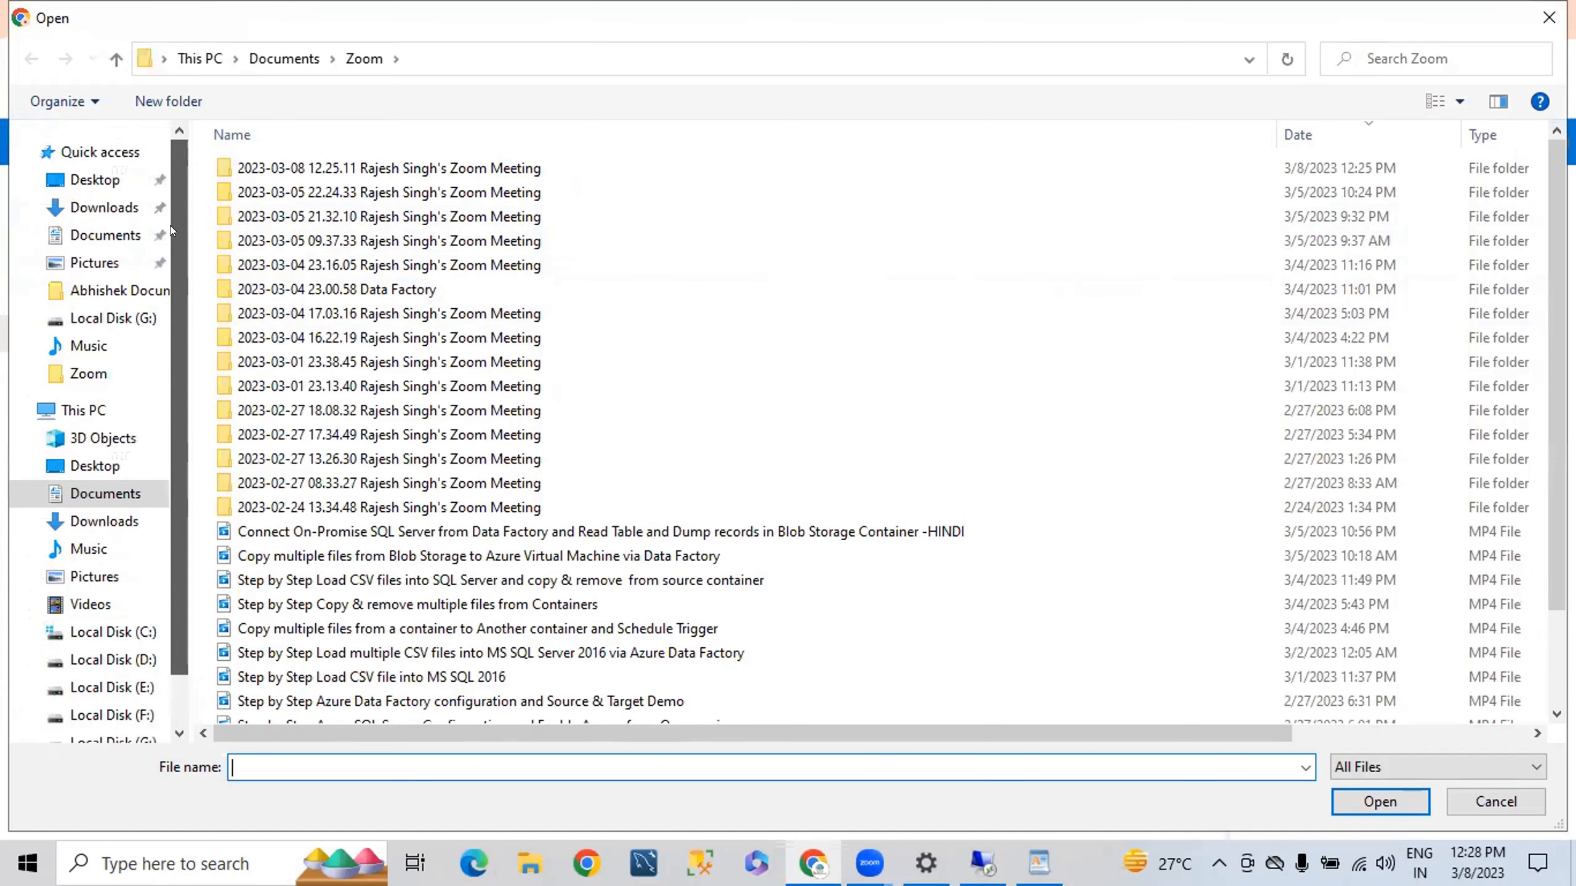
click(96, 466)
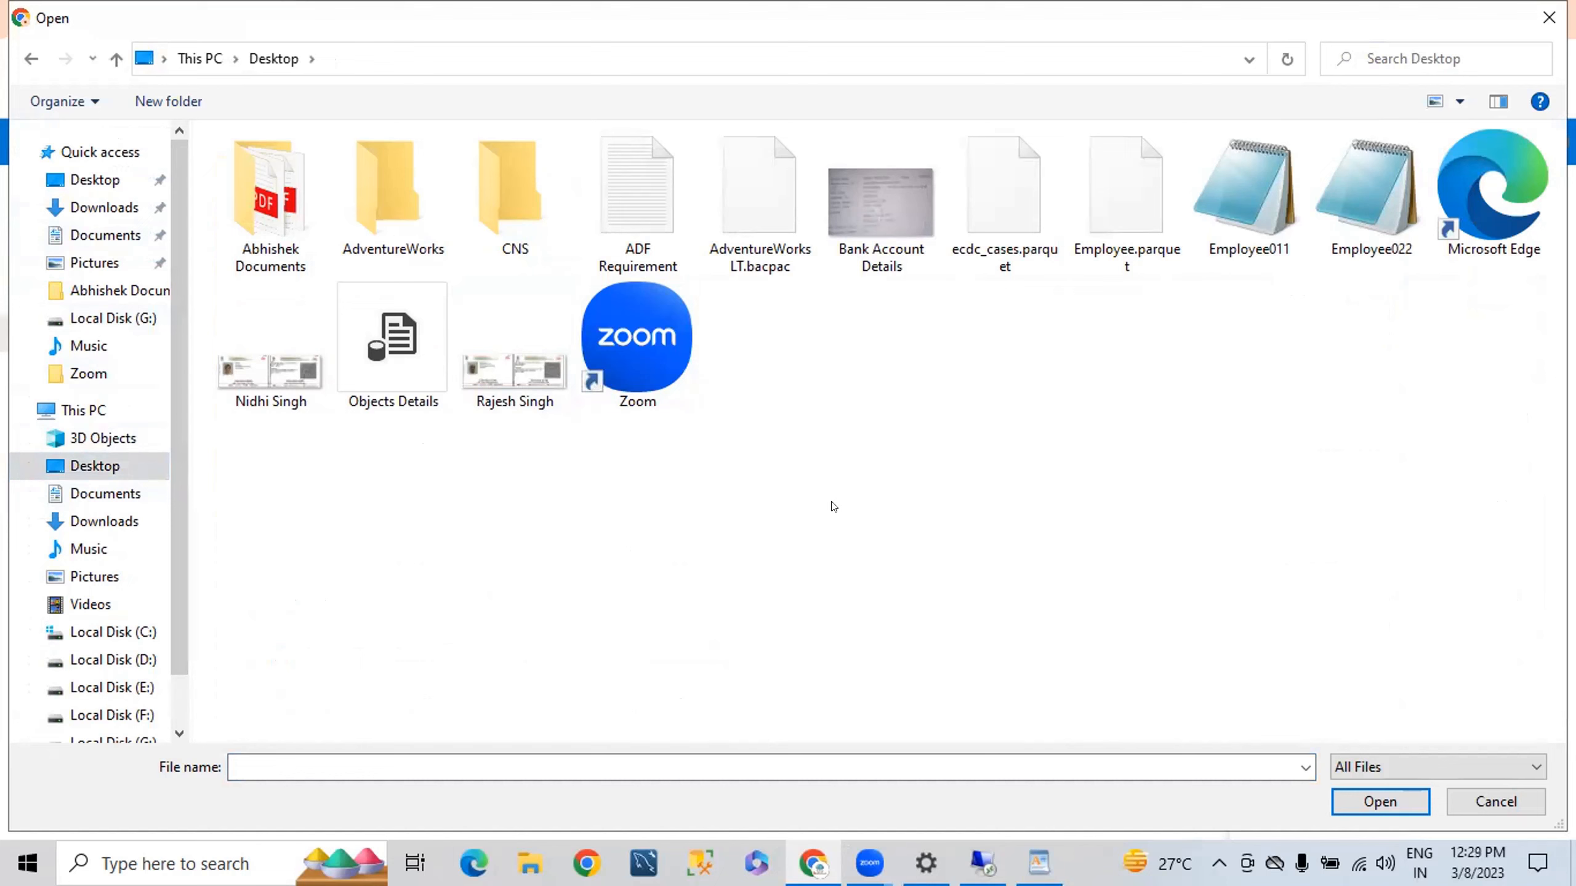
click(1222, 225)
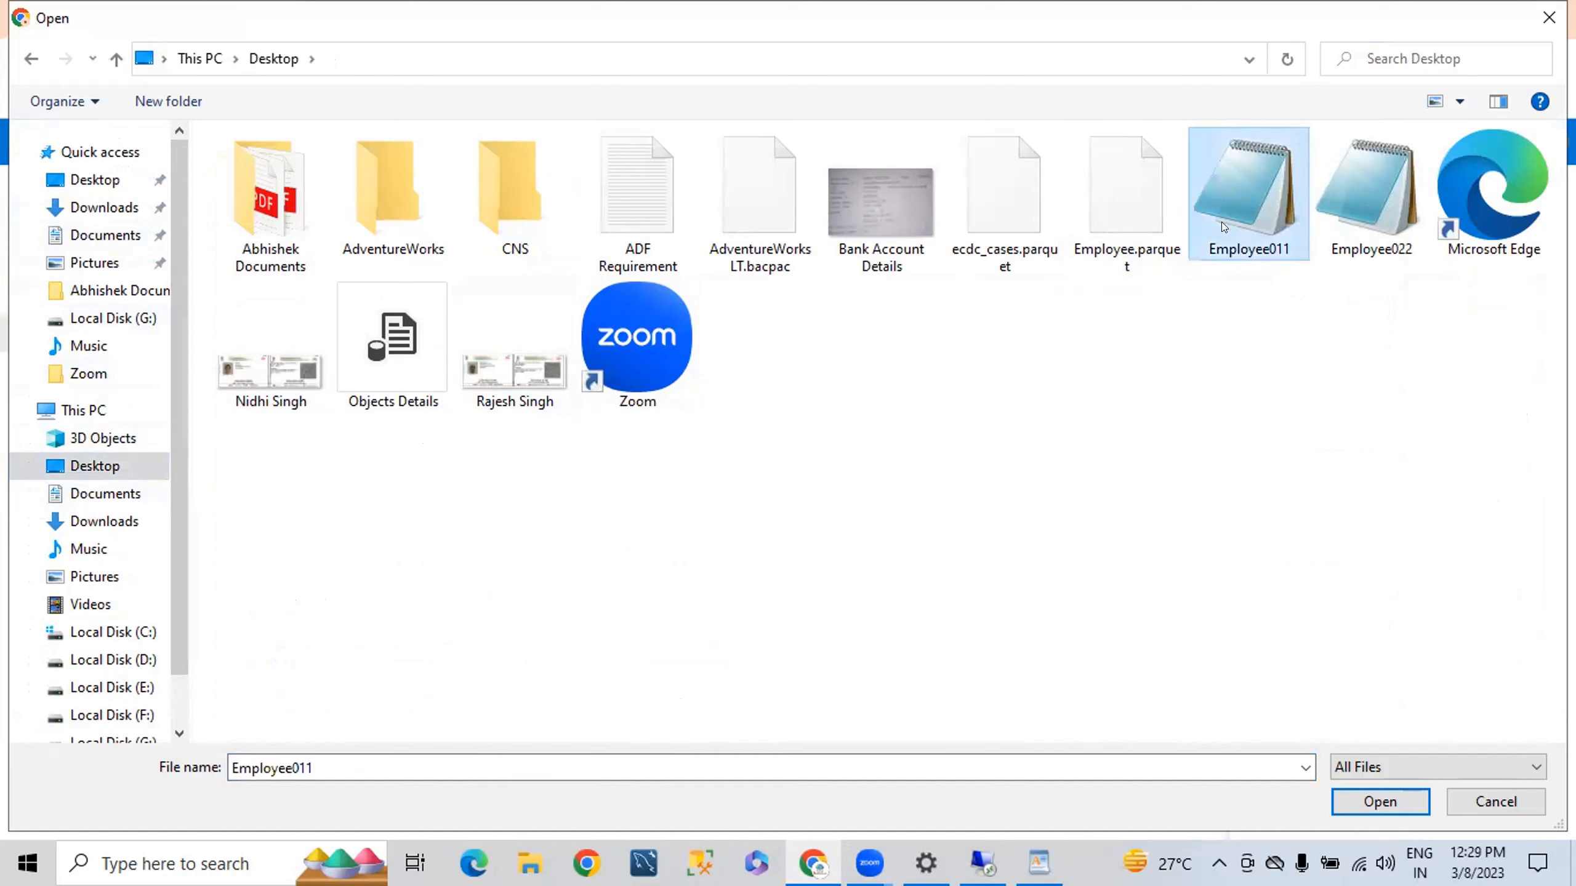
ctrl+click(1370, 193)
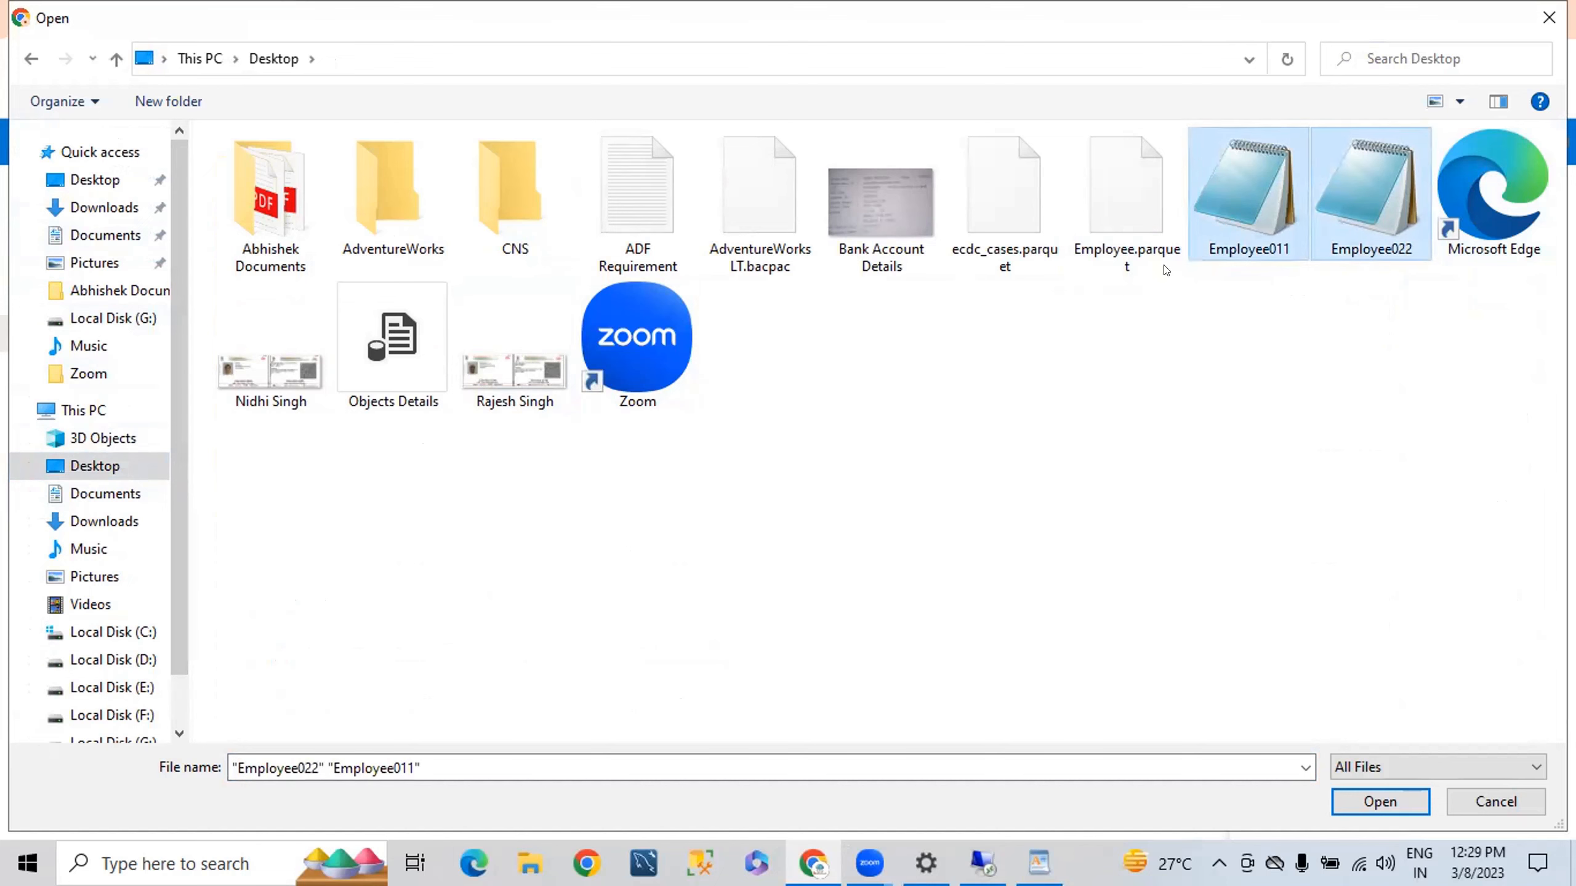
click(1371, 802)
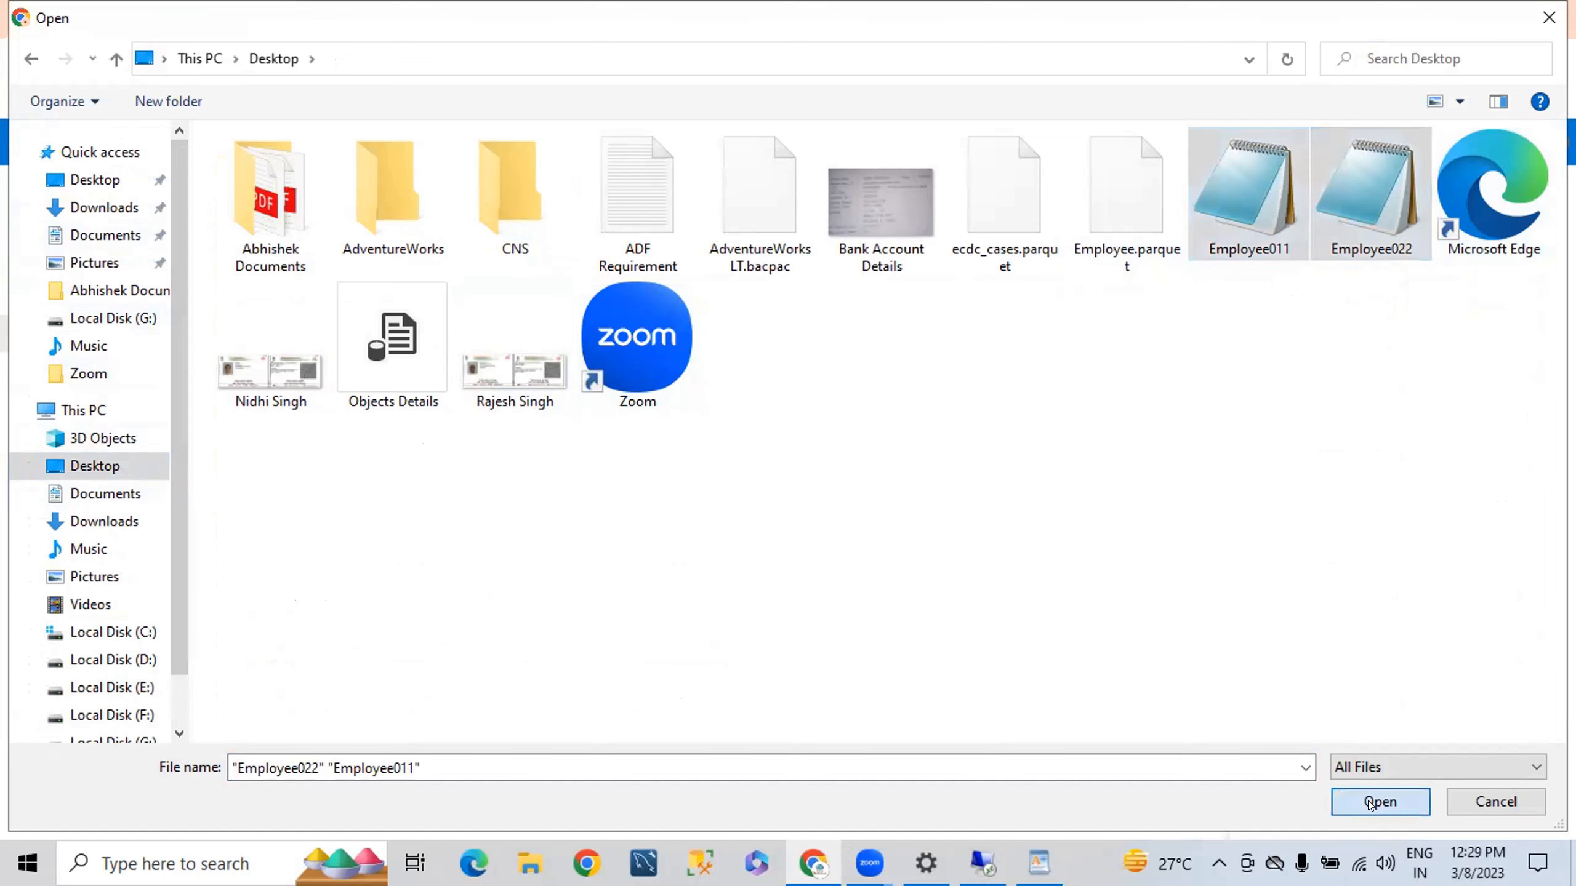
click(1269, 381)
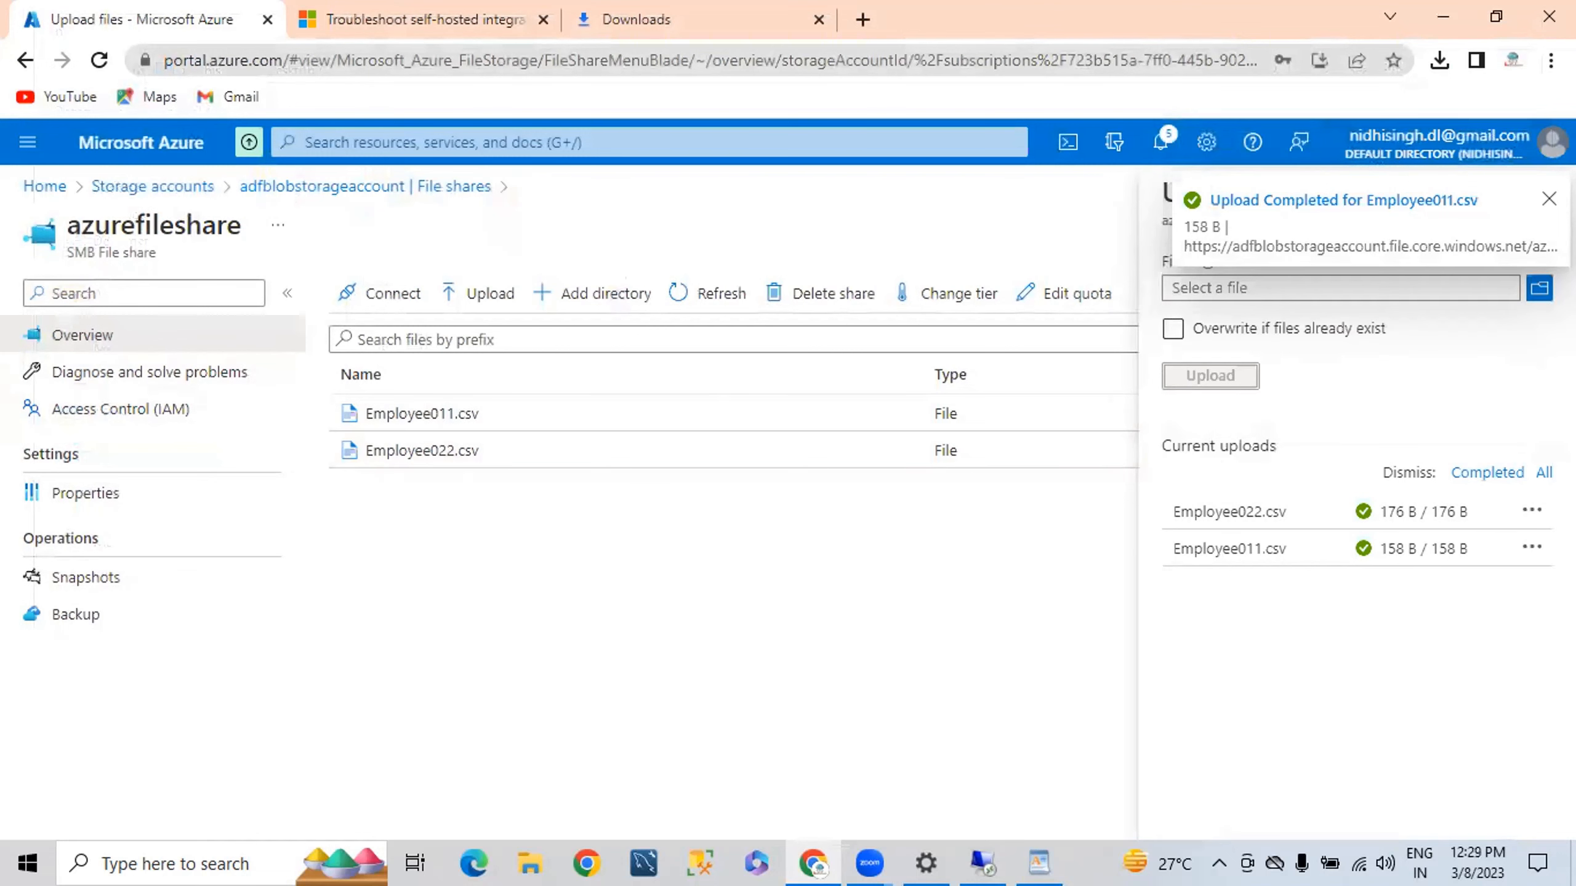
click(1550, 199)
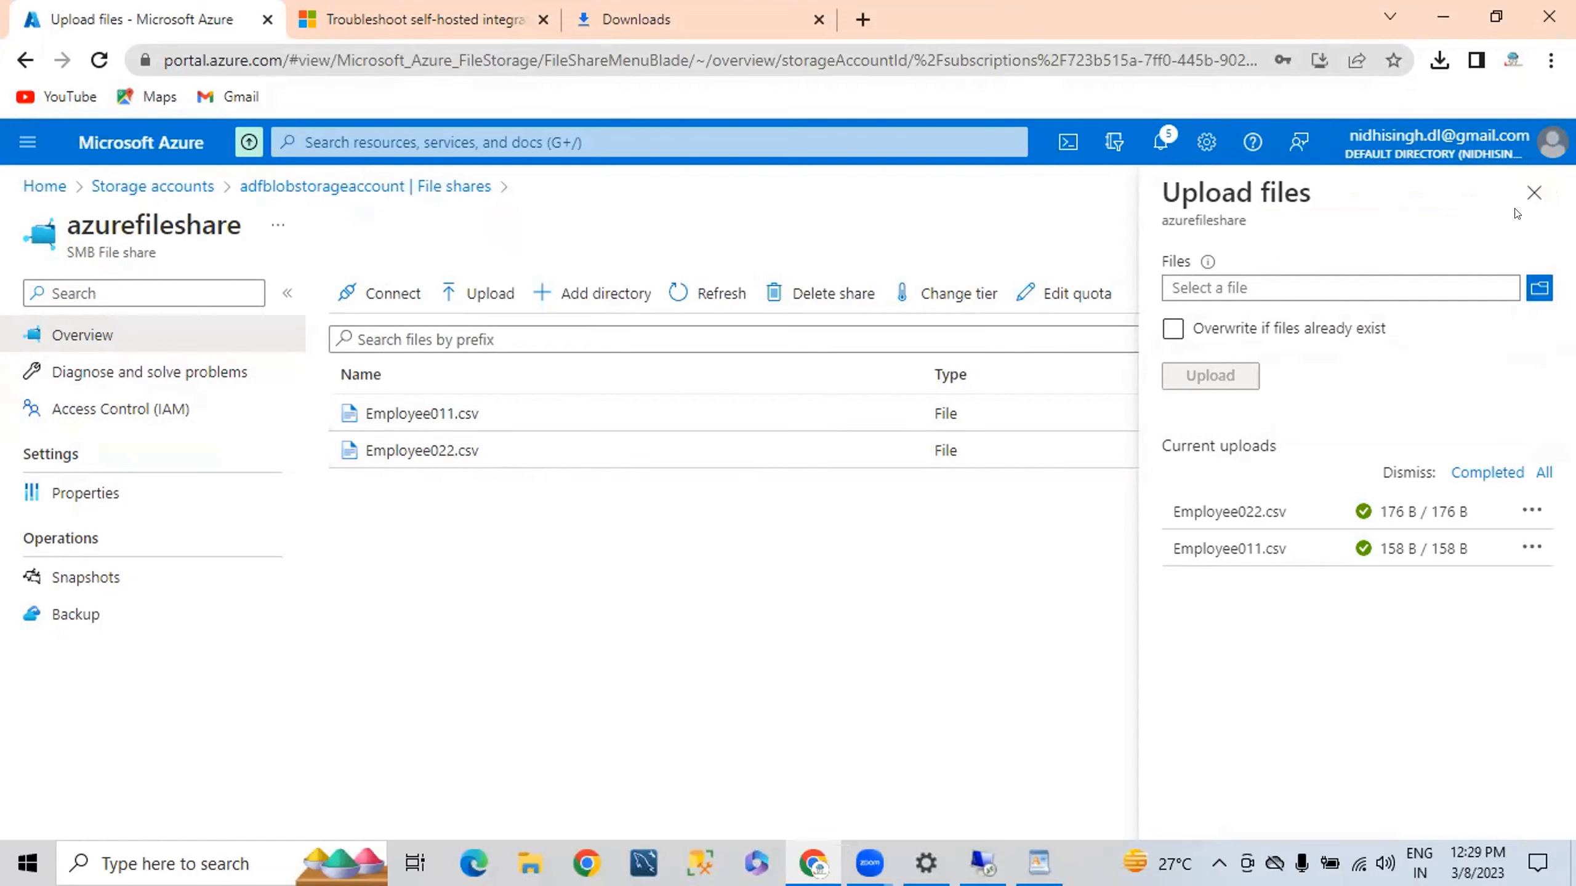
click(1533, 194)
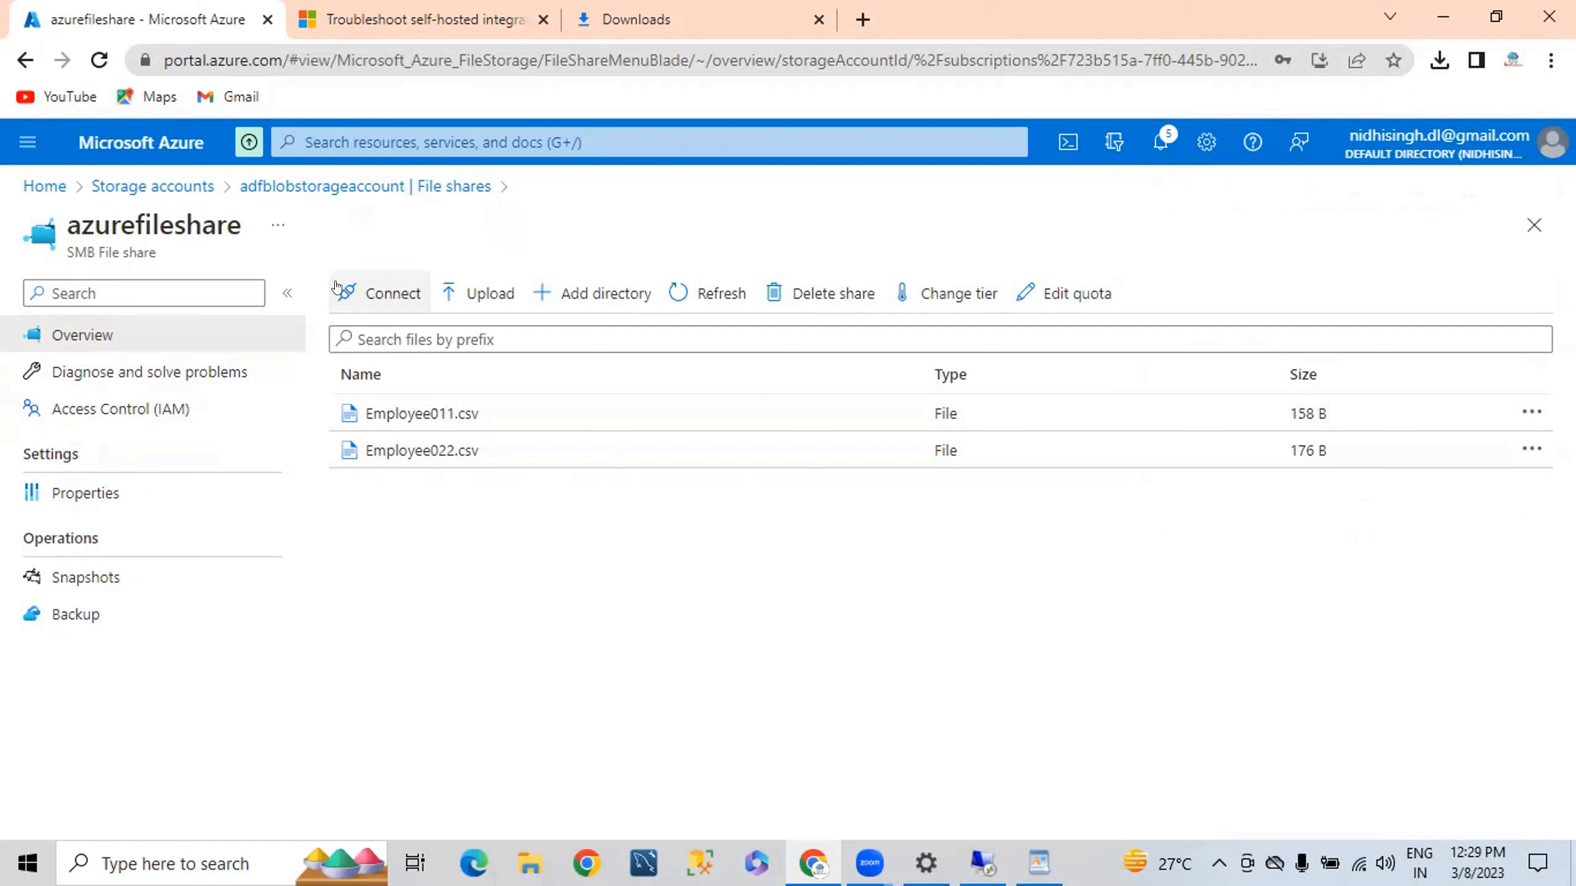
Open the connection instructions for azurefileshare, look through the Linux and macOS variants, and return to the Windows one.
click(376, 292)
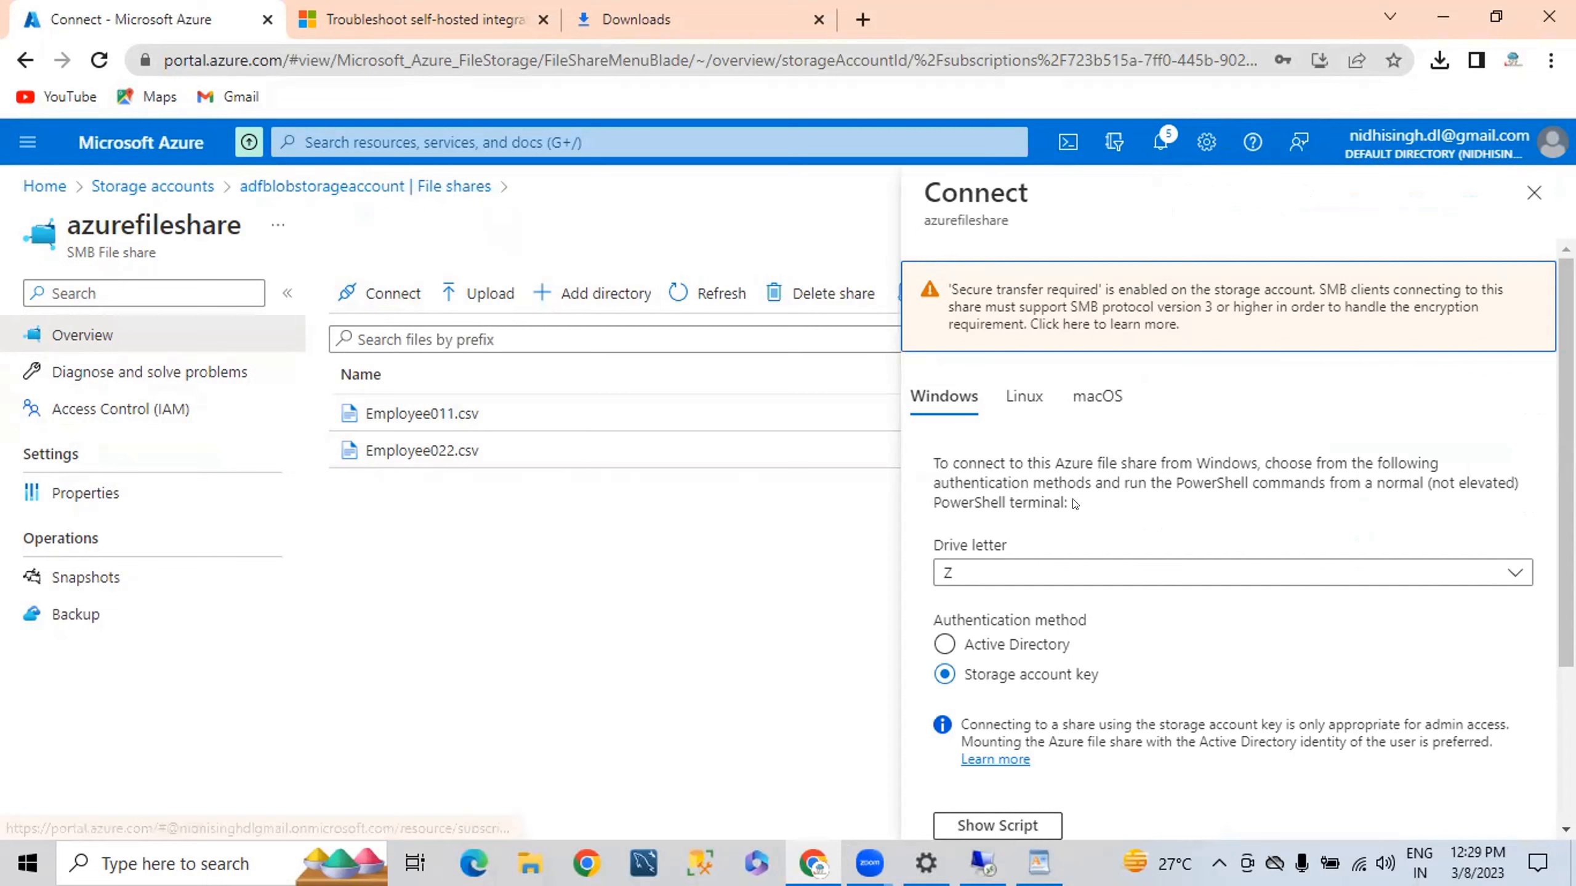
click(1005, 396)
click(987, 397)
click(1005, 396)
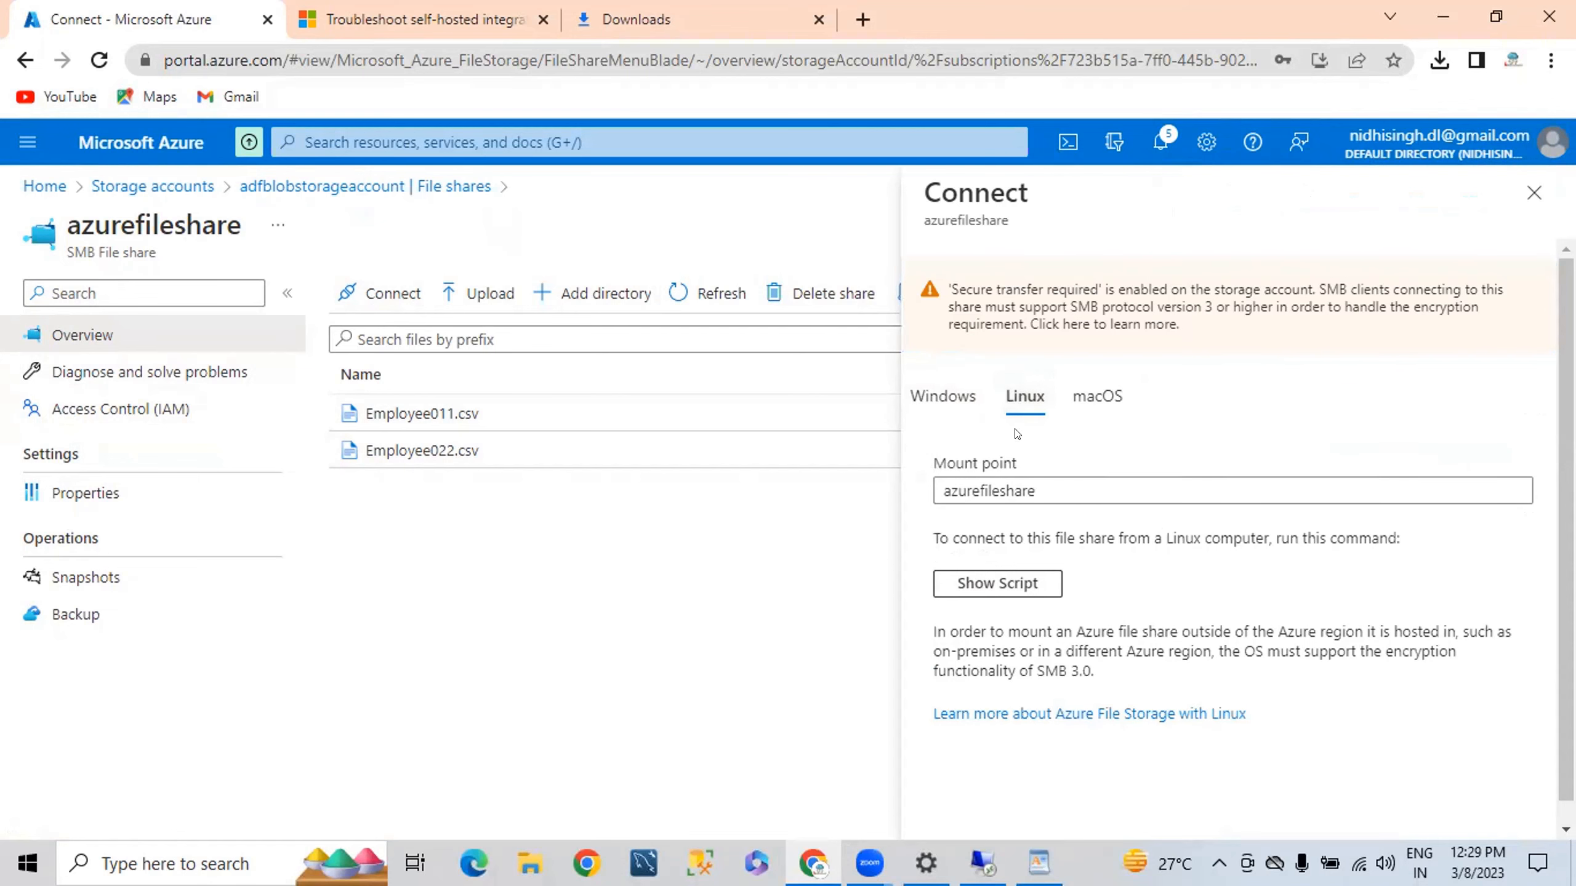
click(1096, 397)
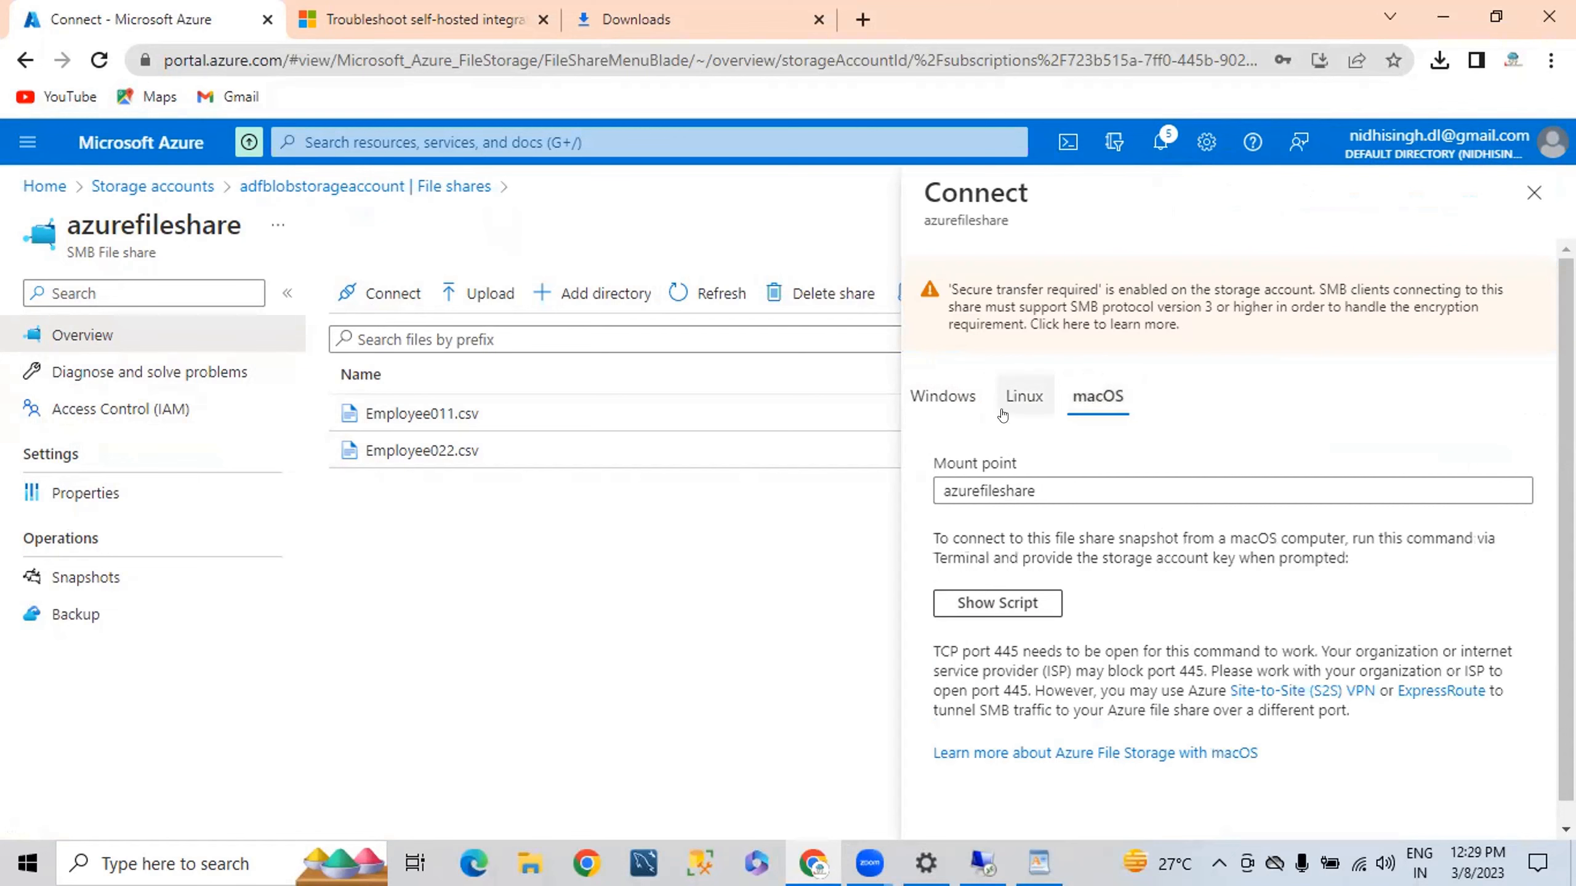
click(936, 398)
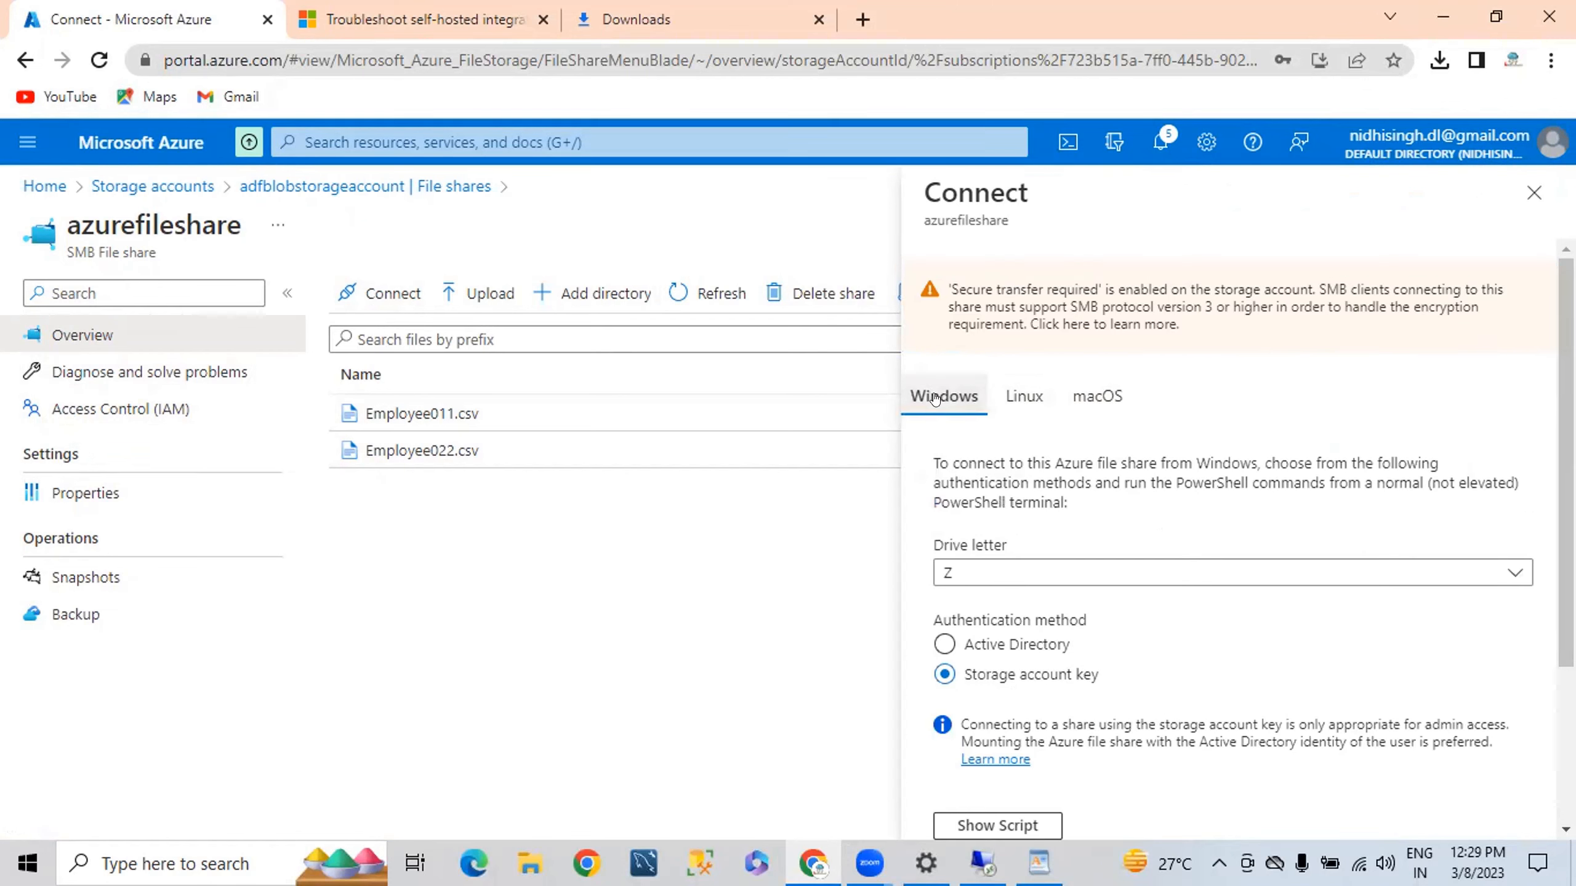
In the virtual machine's remote session, allow network discovery and close Server Manager, and minimize the session to return to the portal.
click(971, 864)
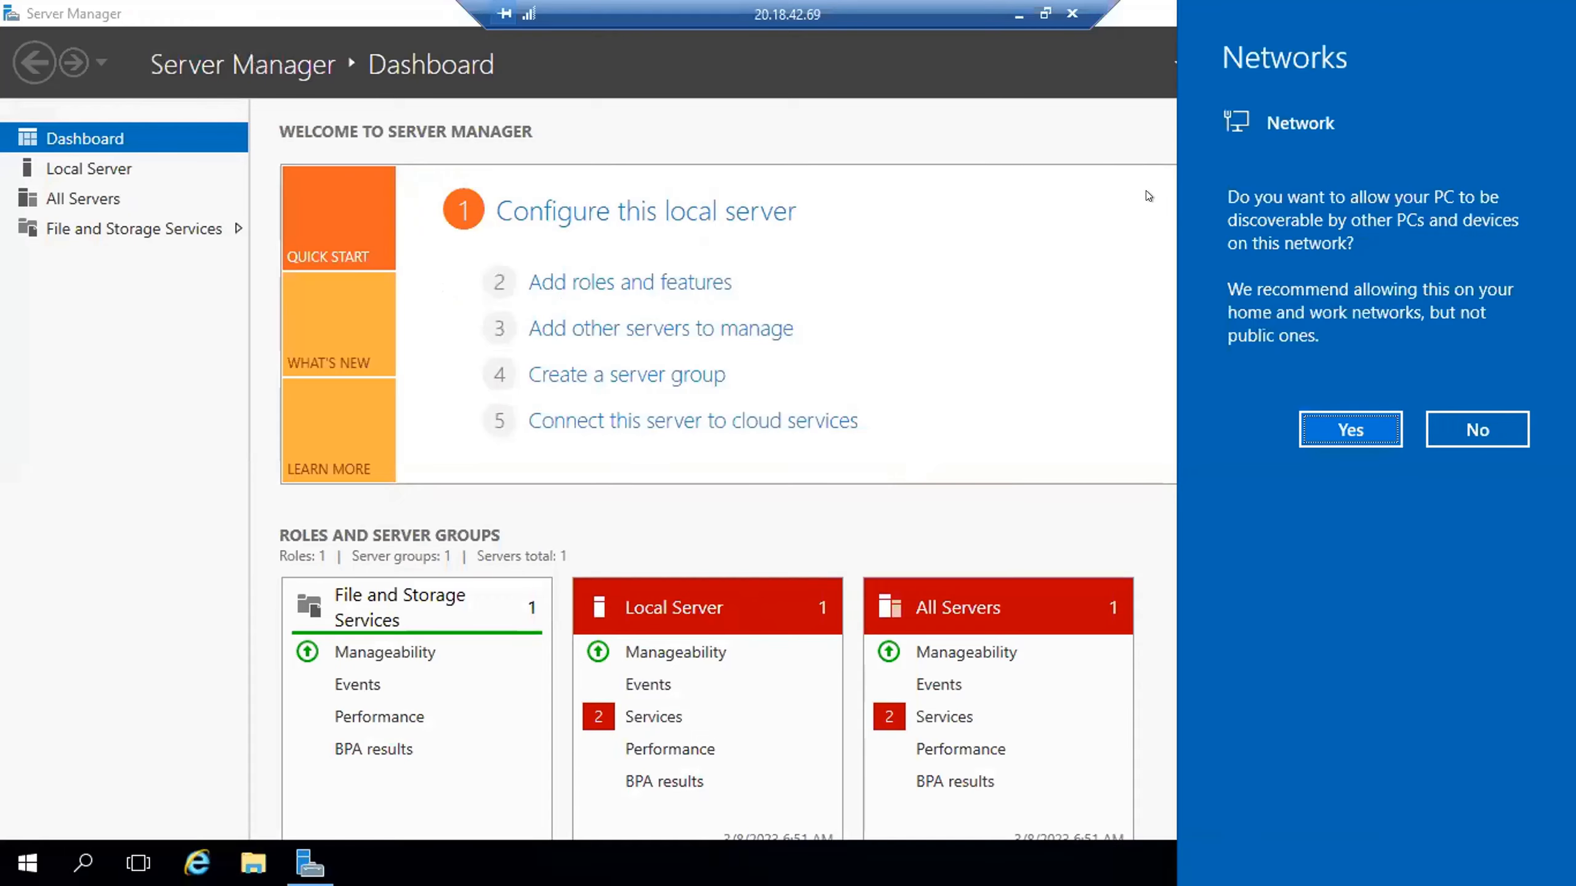
click(1348, 428)
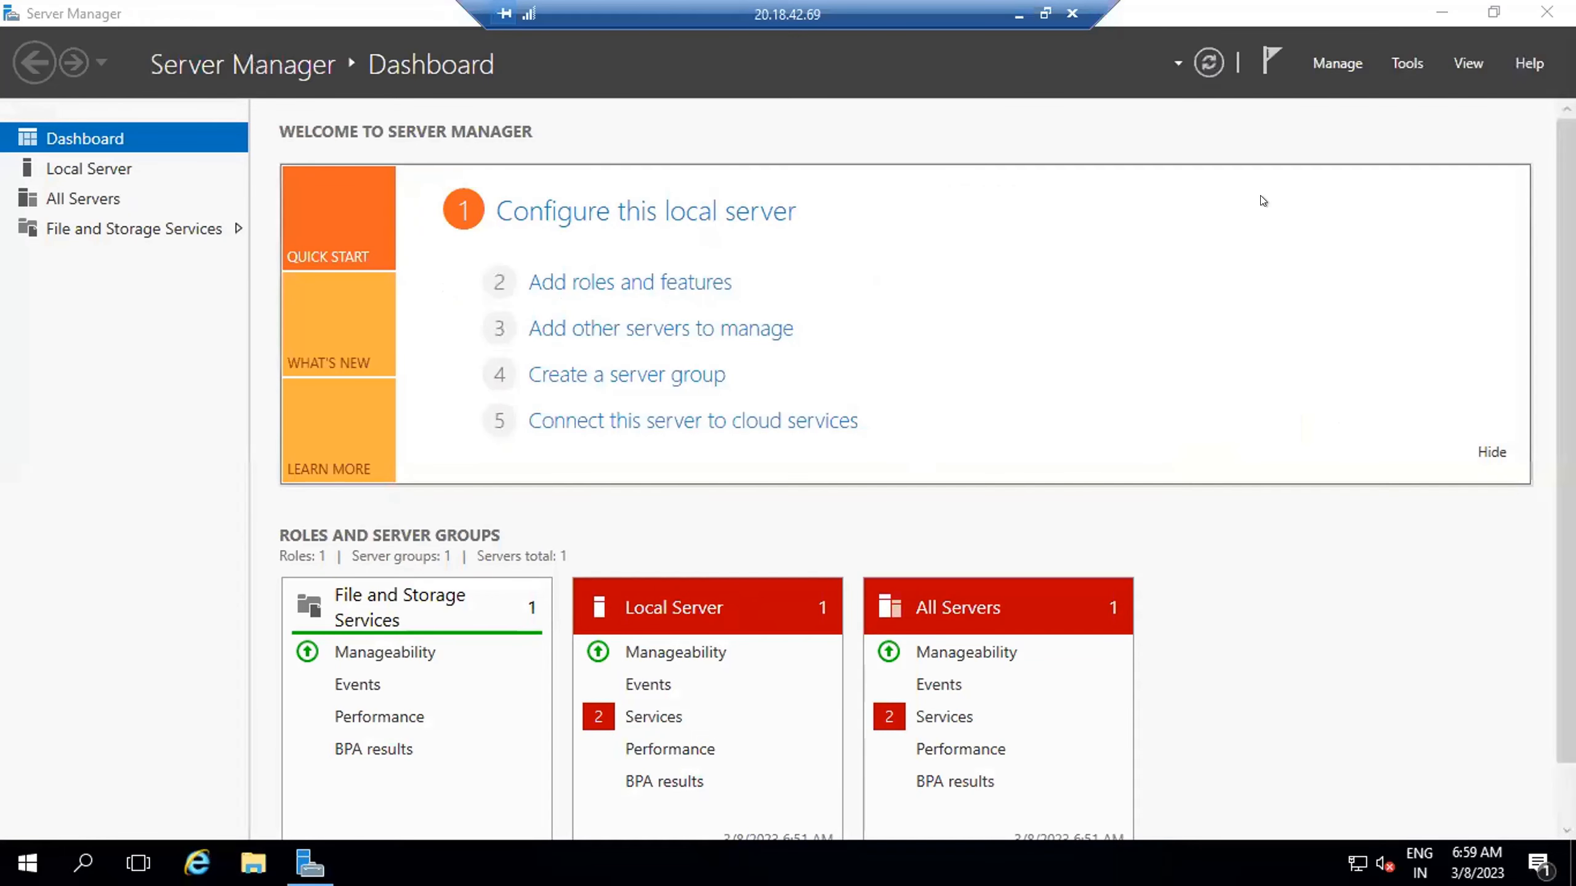
click(1546, 12)
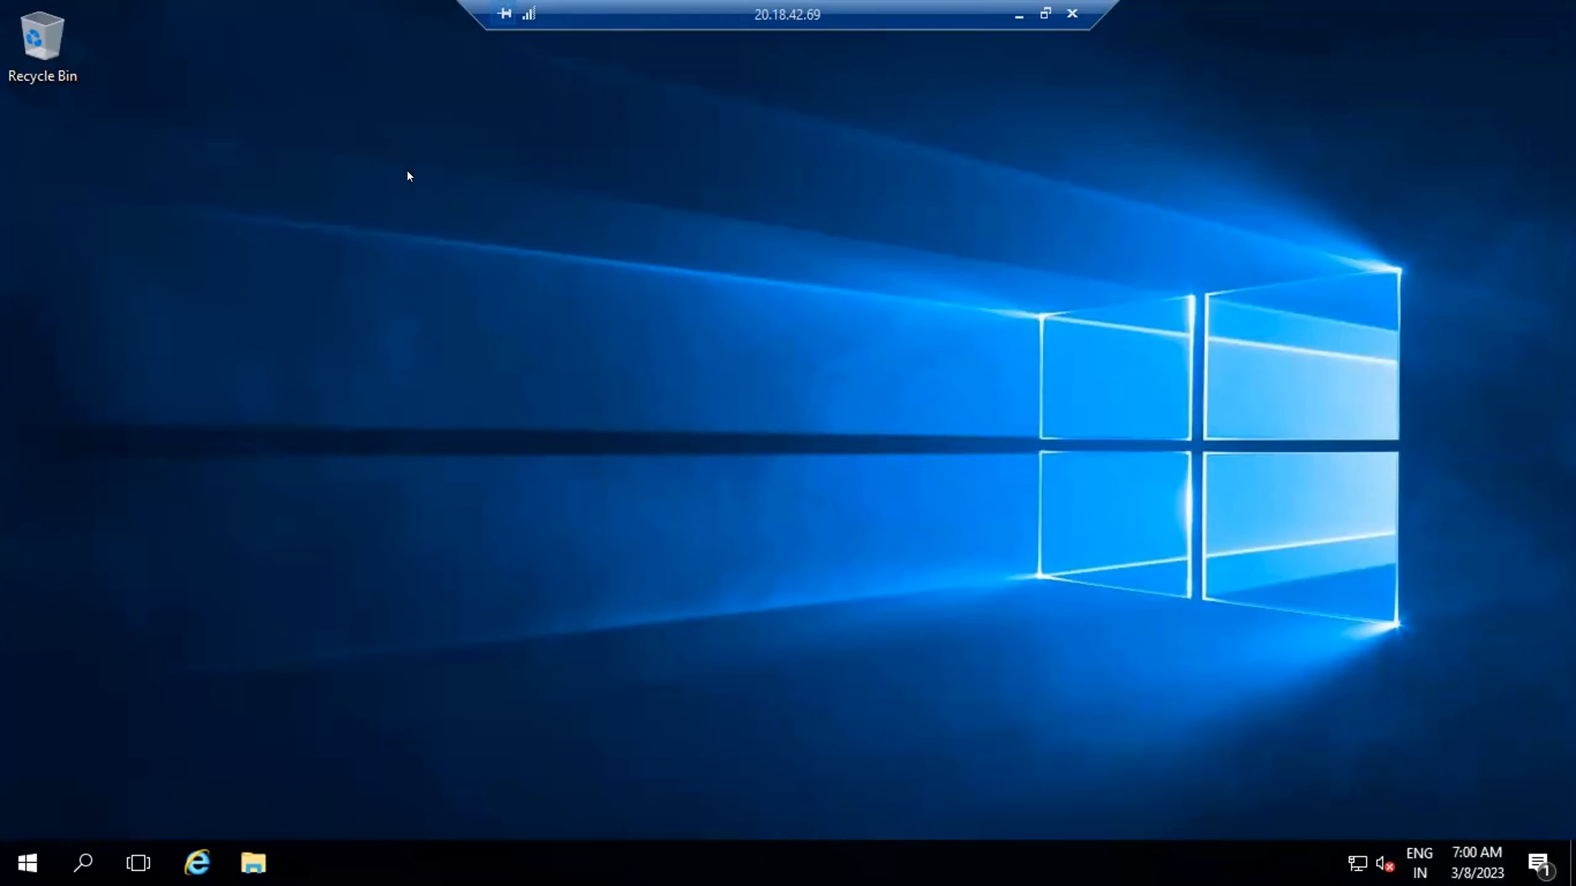
key(ctrl+alt+Break)
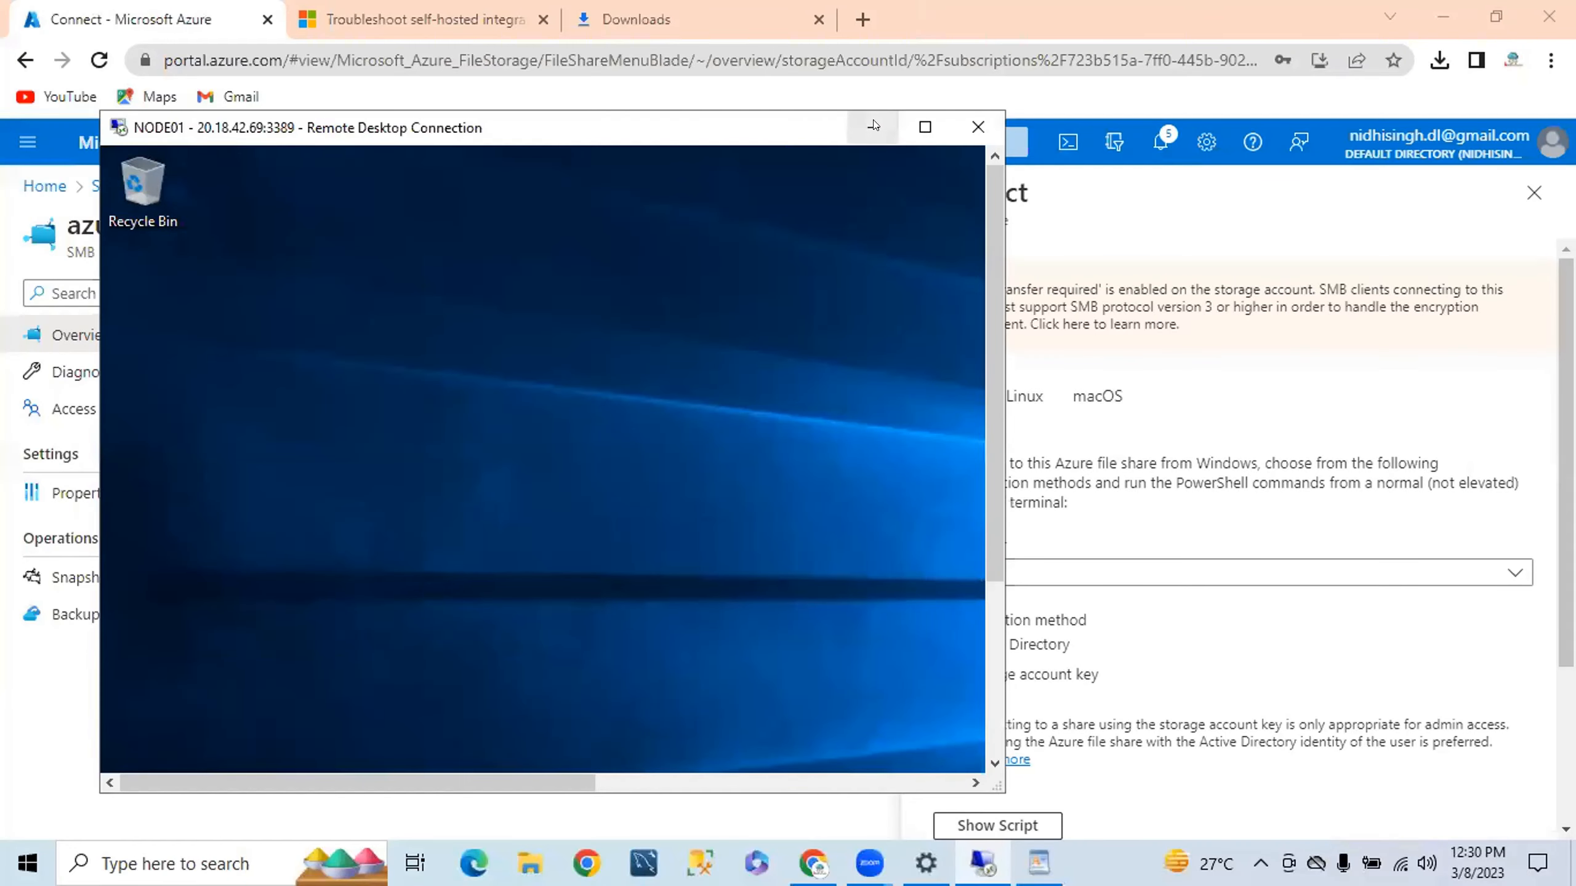
click(873, 126)
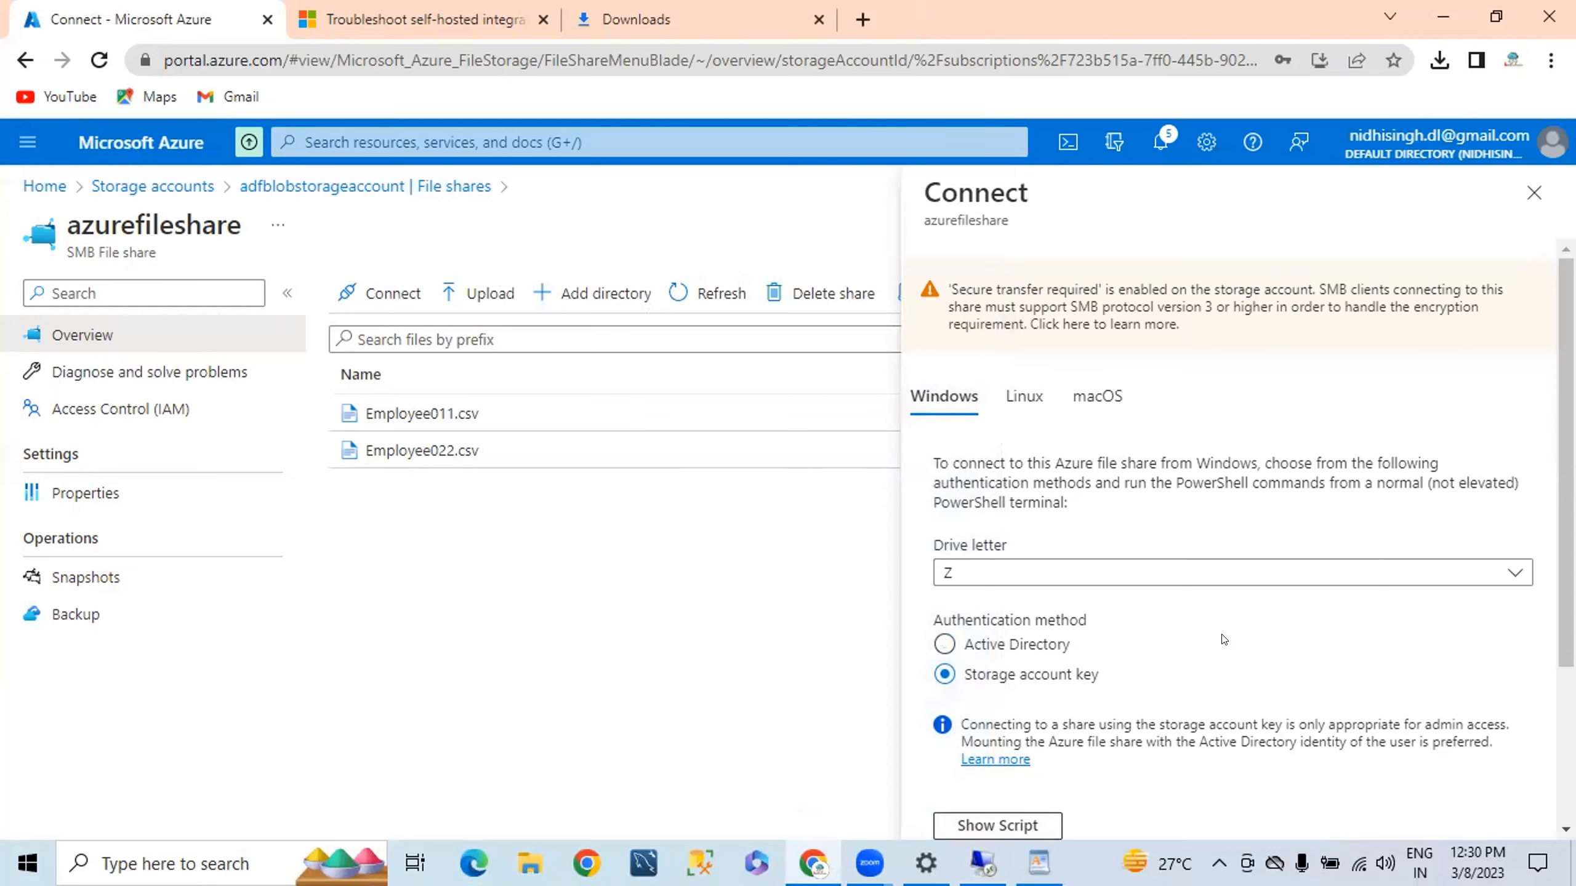
Show the Windows connection script for drive Z with storage account key authentication, and copy the entire script.
scroll(1224, 639, down, 2)
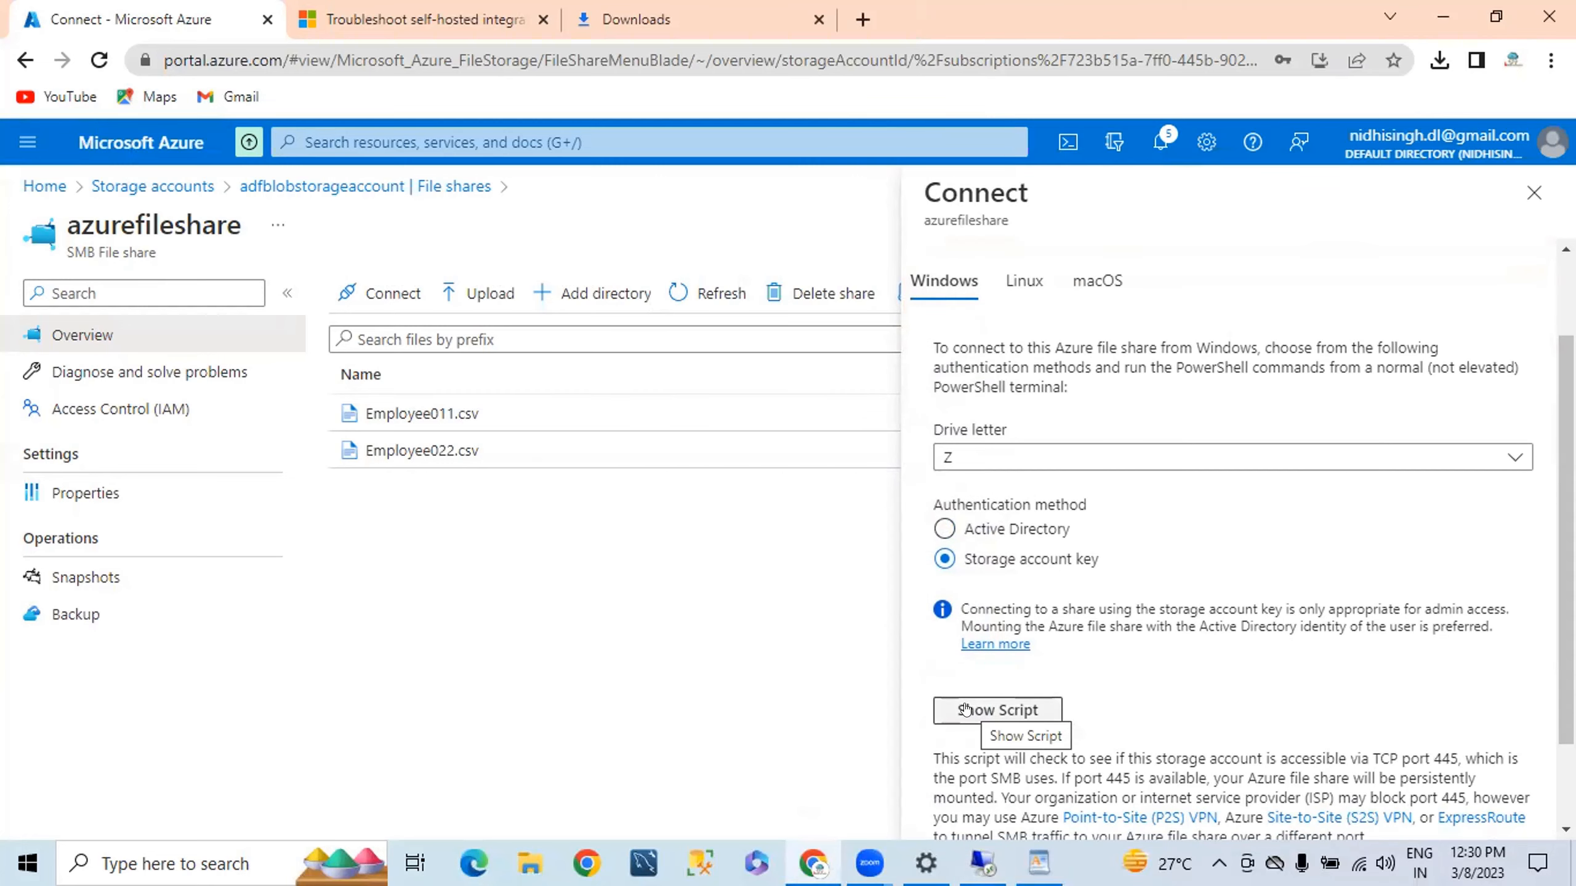
click(965, 708)
scroll(1004, 579, down, 4)
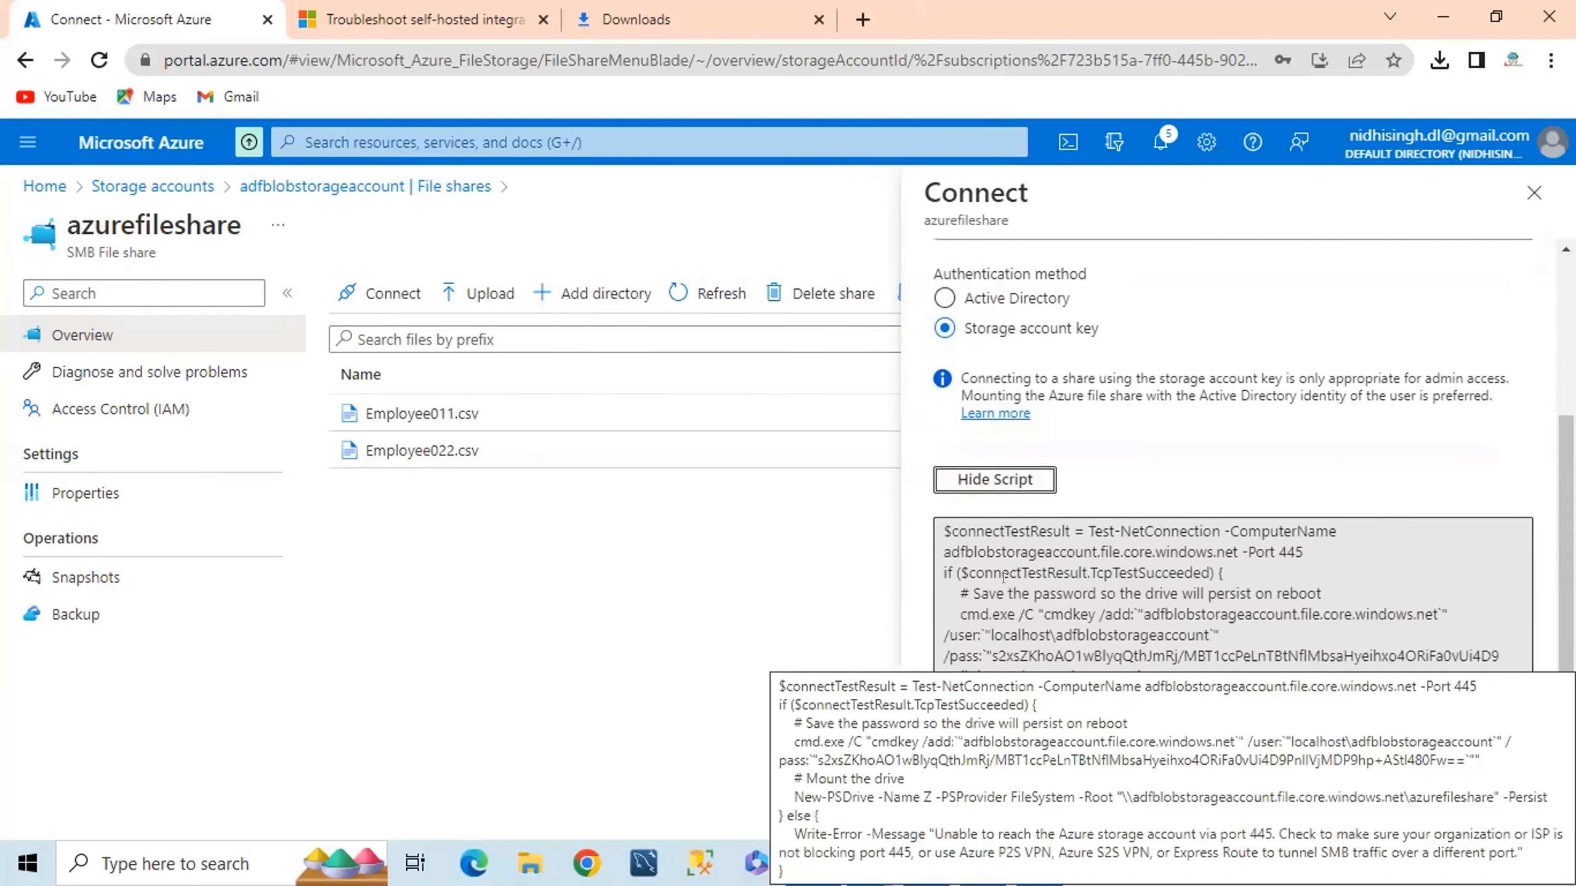
scroll(991, 567, down, 4)
click(949, 621)
key(ctrl+a)
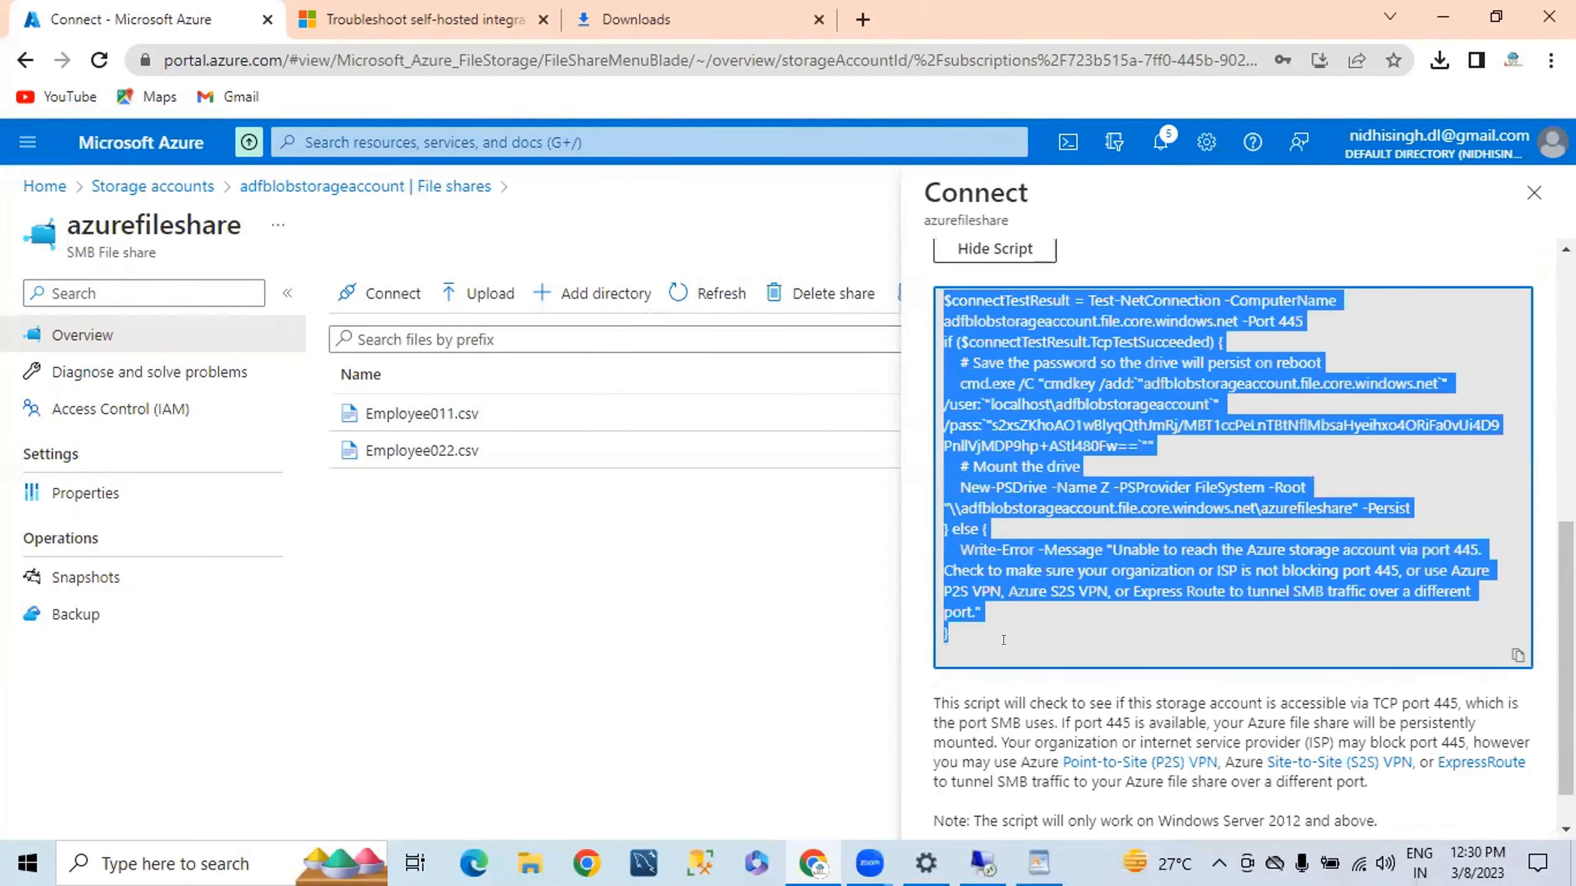
right_click(1039, 451)
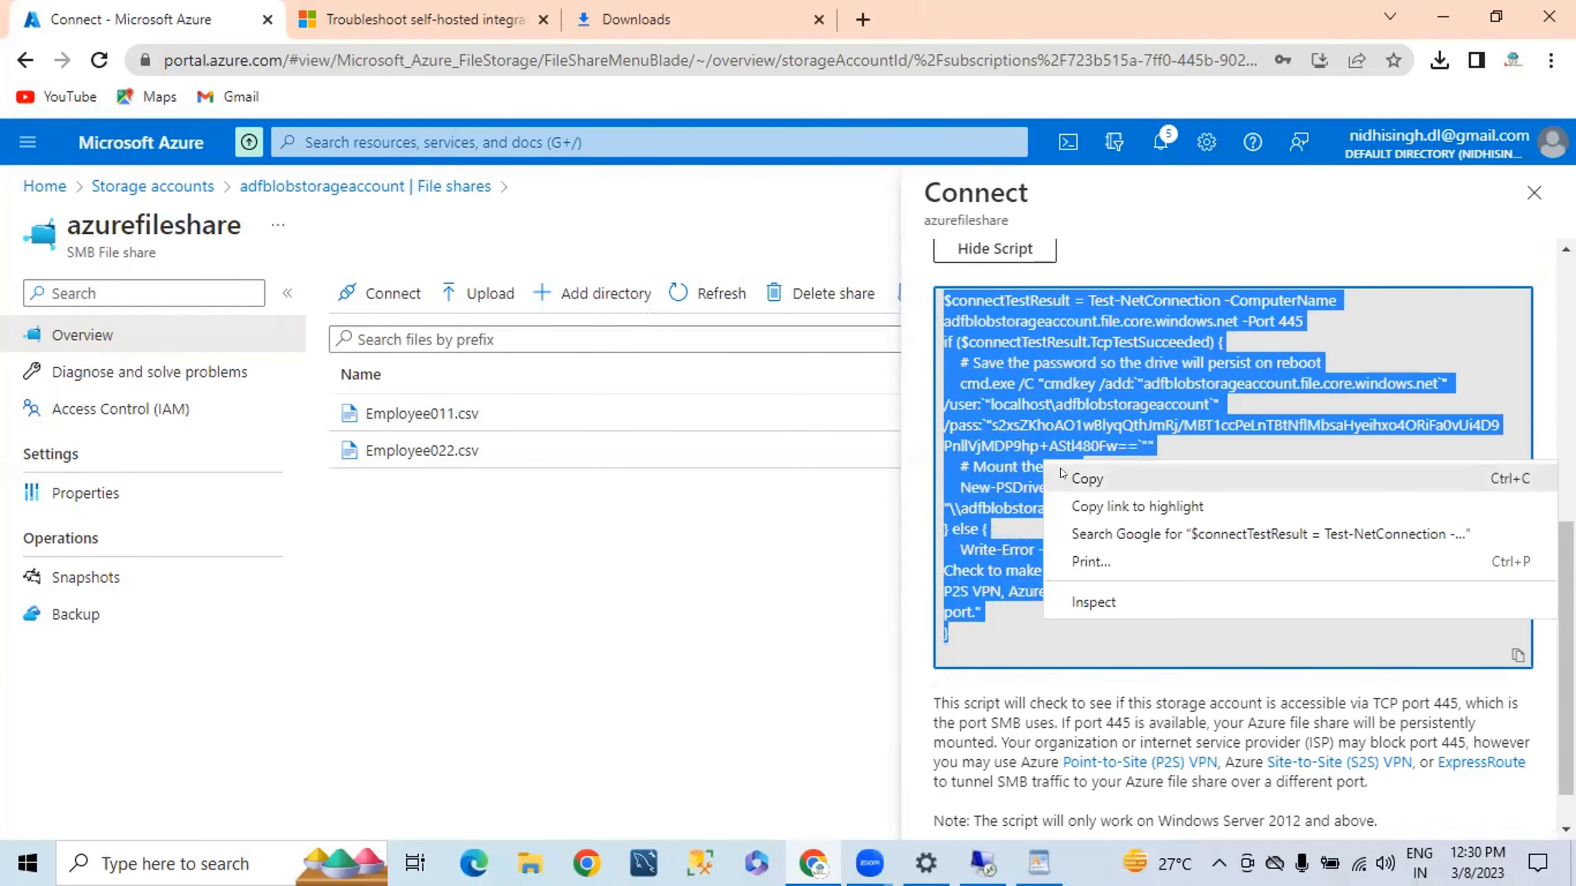
click(1062, 470)
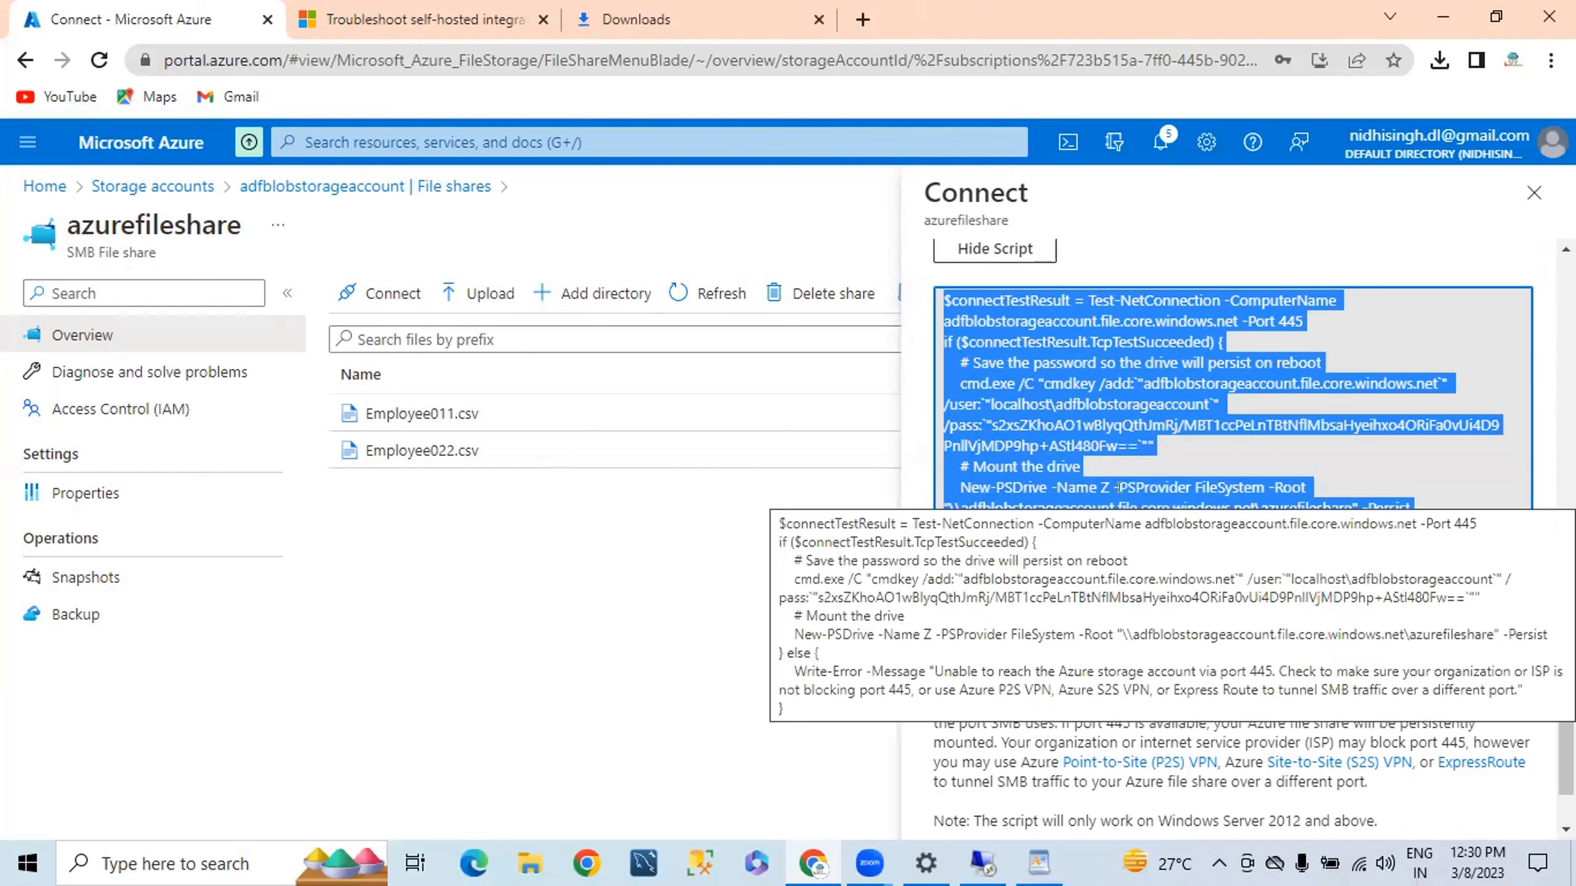
mouse_move(949, 641)
mouse_down()
mouse_move(928, 432)
mouse_move(961, 729)
mouse_move(929, 656)
mouse_up()
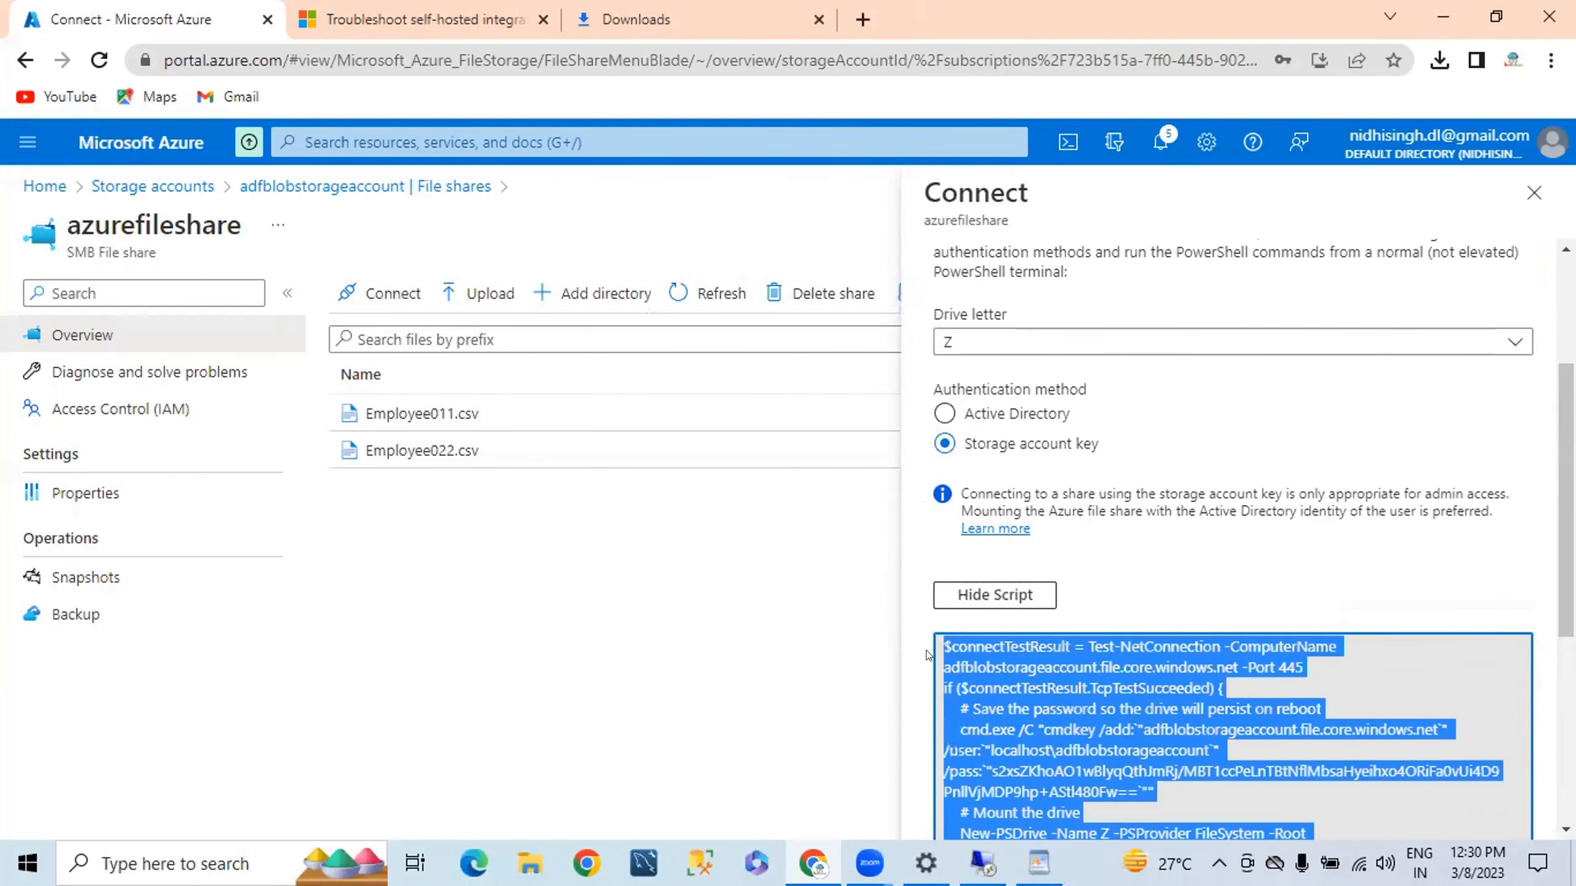
right_click(949, 640)
click(993, 662)
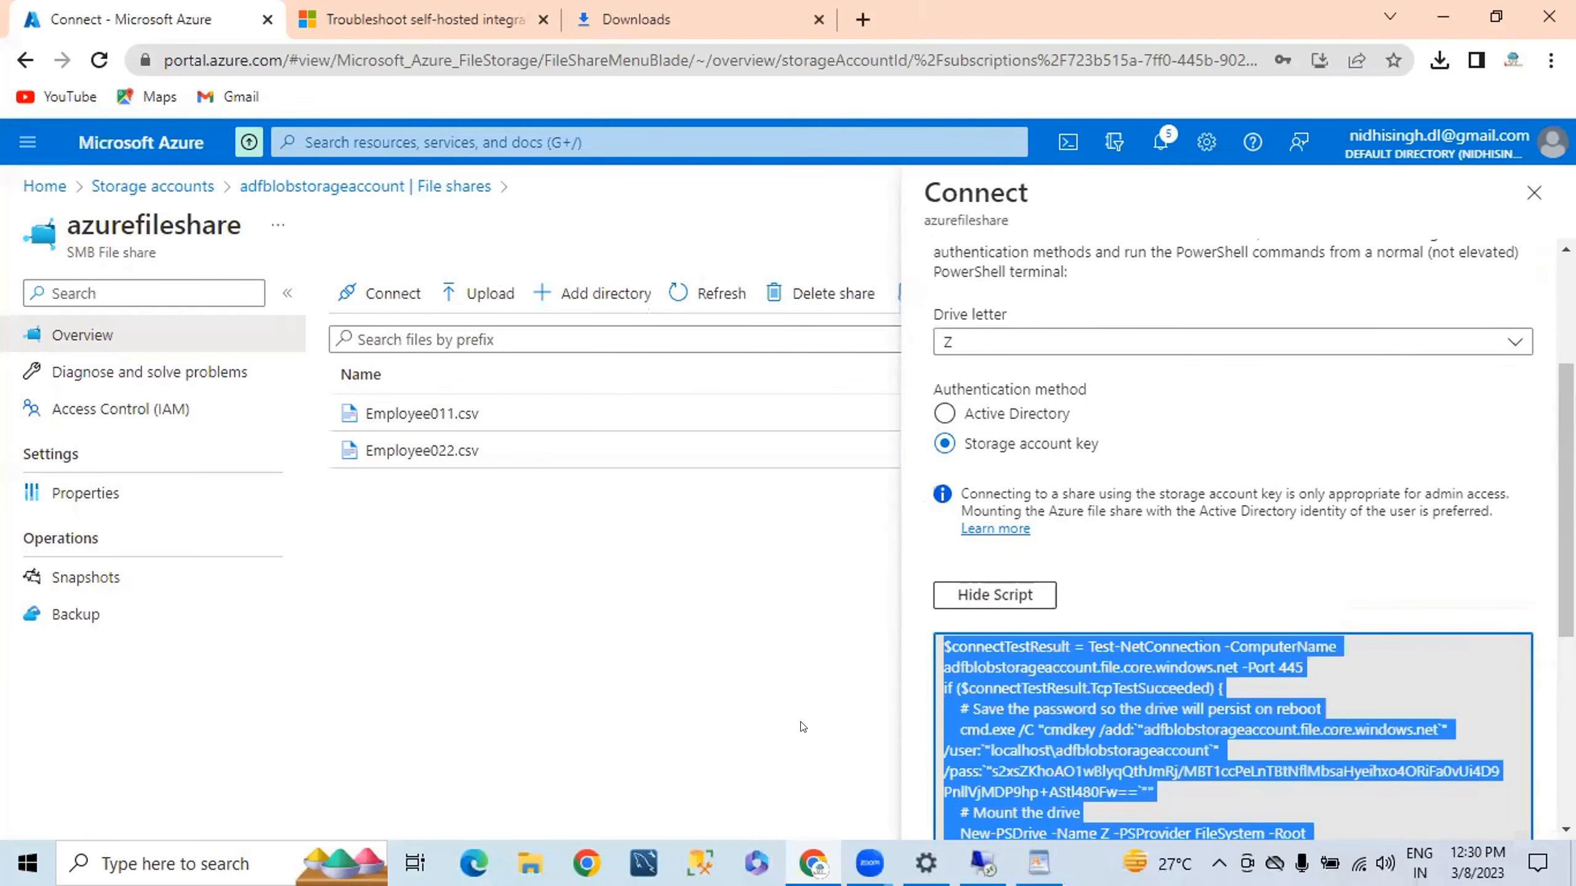
Switch to the NODE01 remote desktop session and show it full screen.
key(alt+Tab)
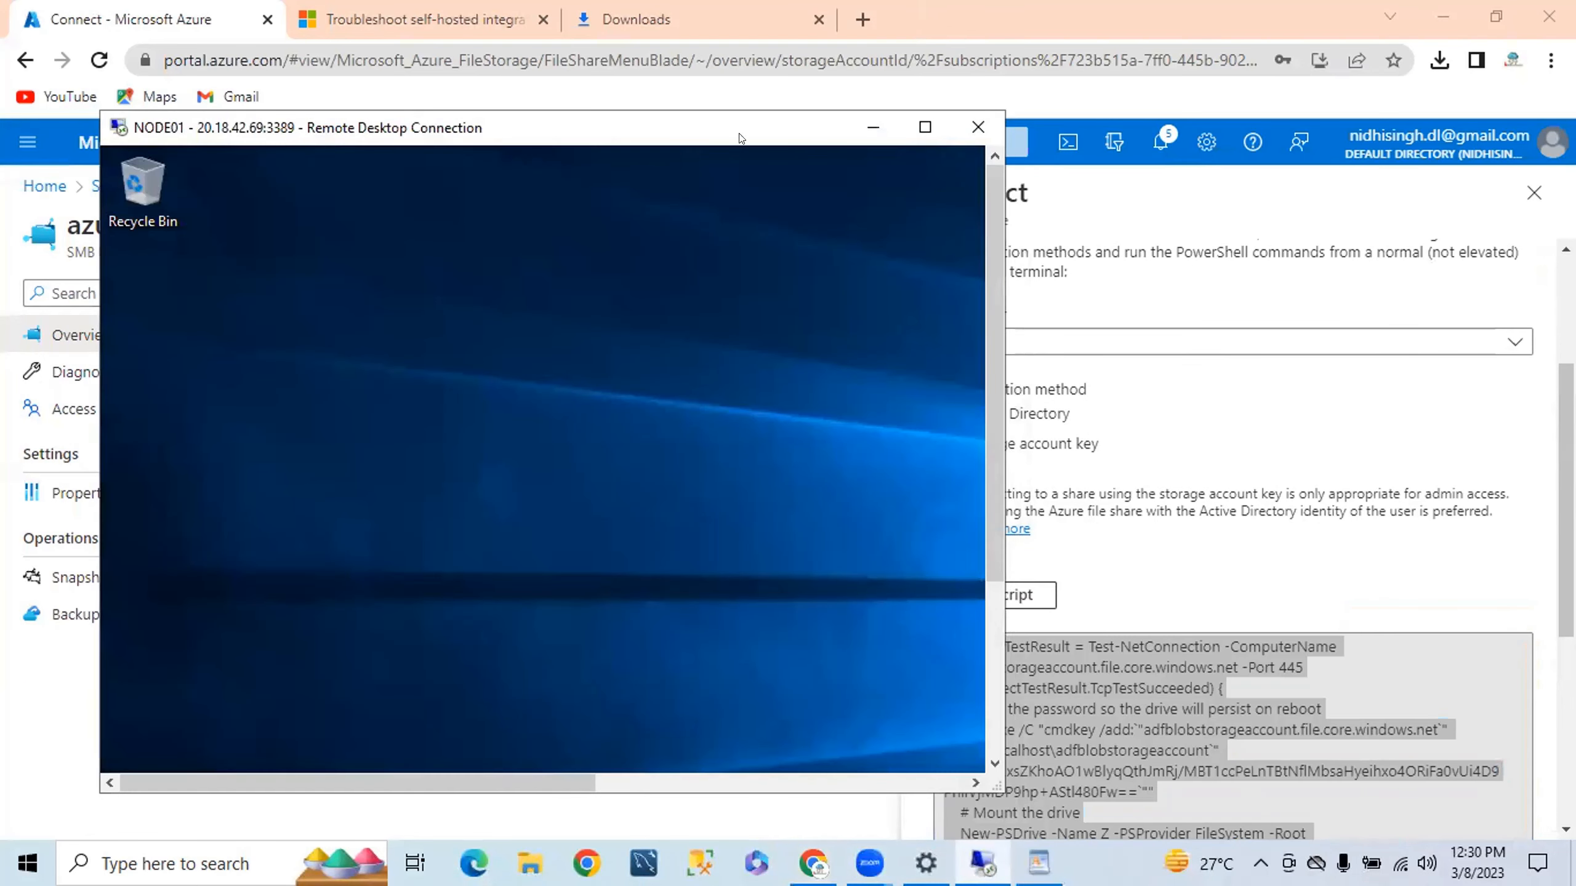
click(925, 127)
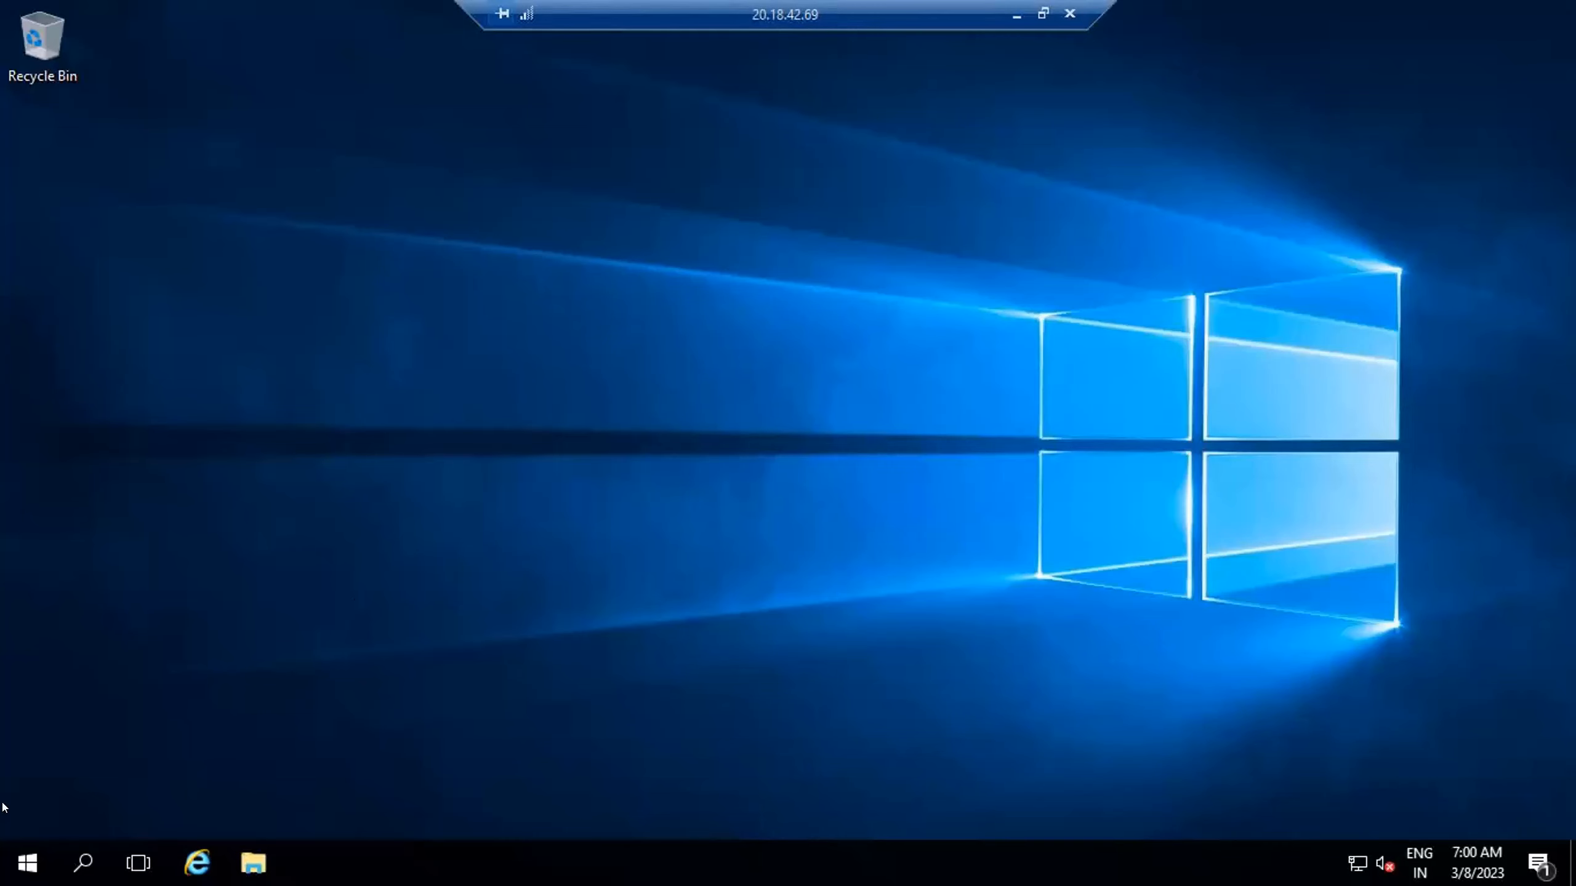
click(27, 863)
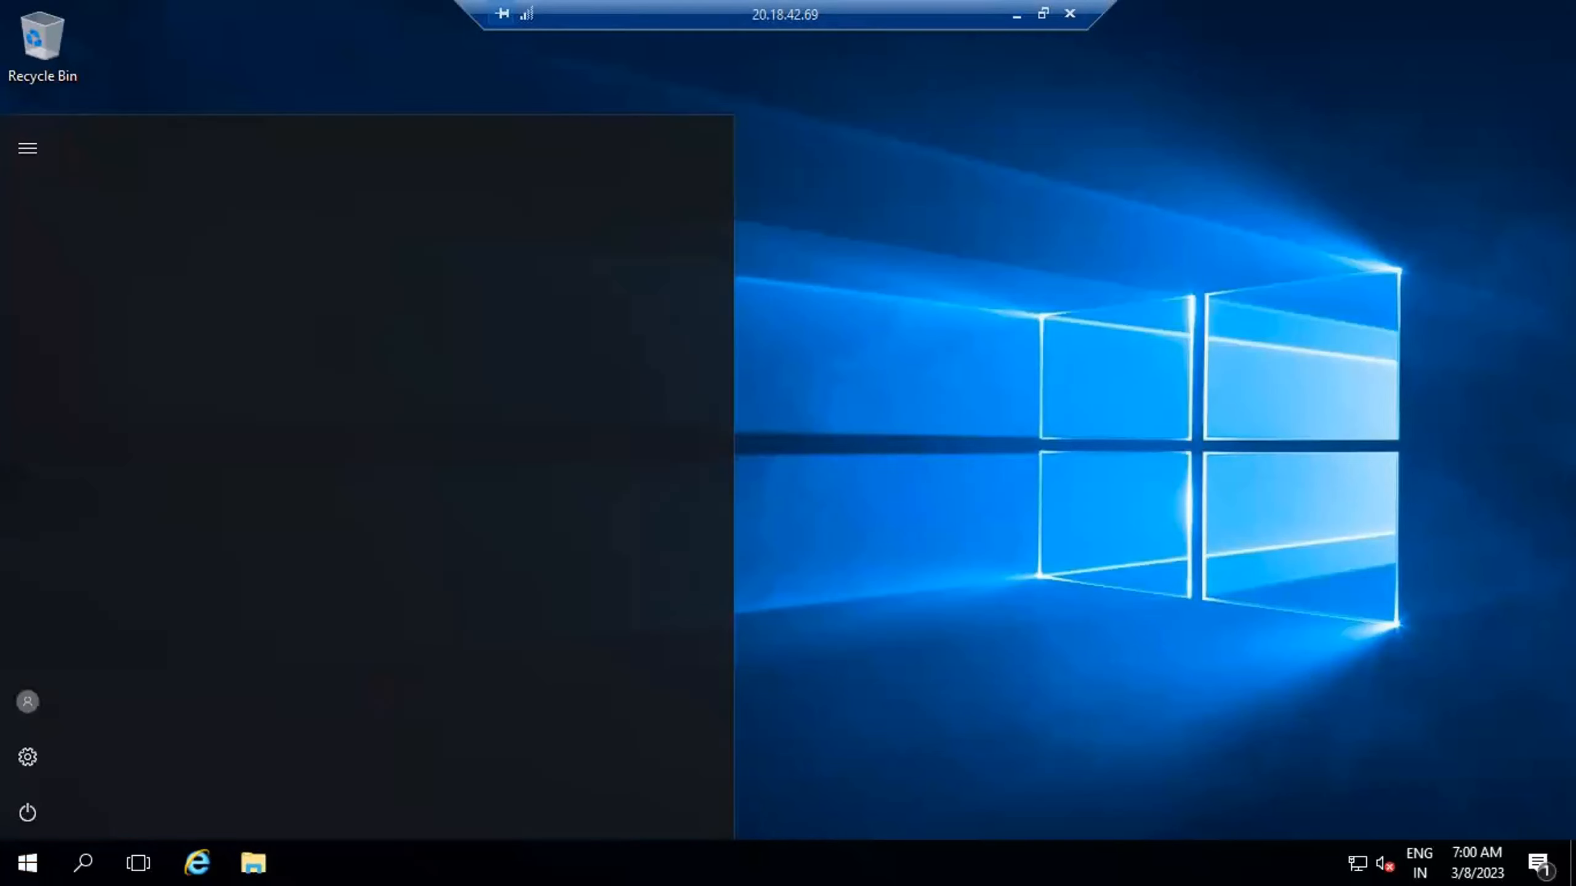
click(27, 863)
click(28, 863)
click(27, 863)
click(27, 863)
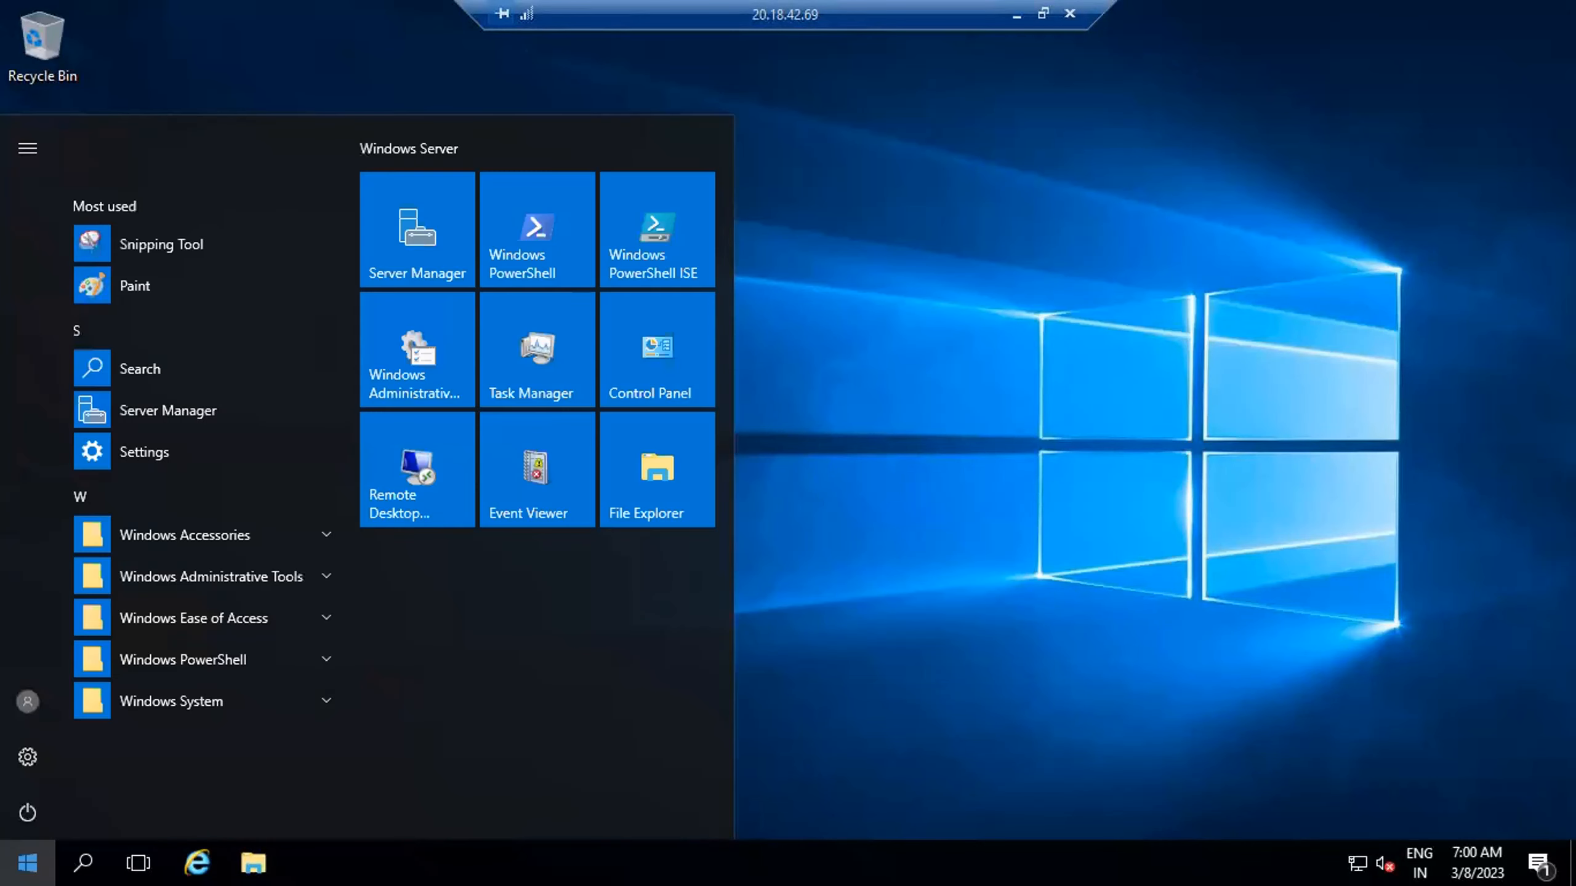
click(27, 863)
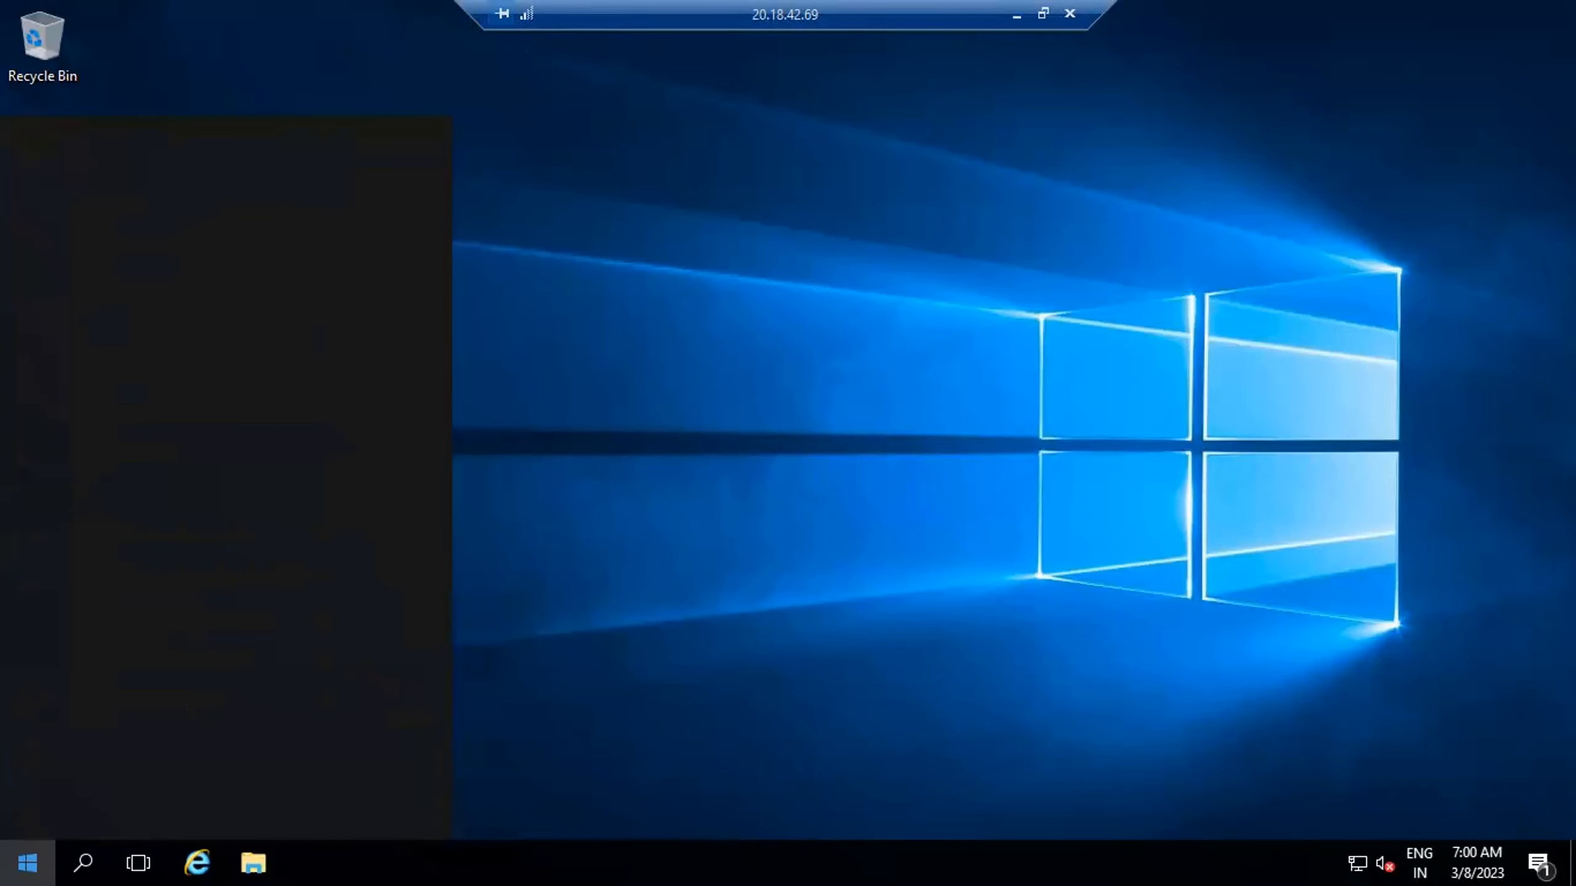
text(r)
click(27, 863)
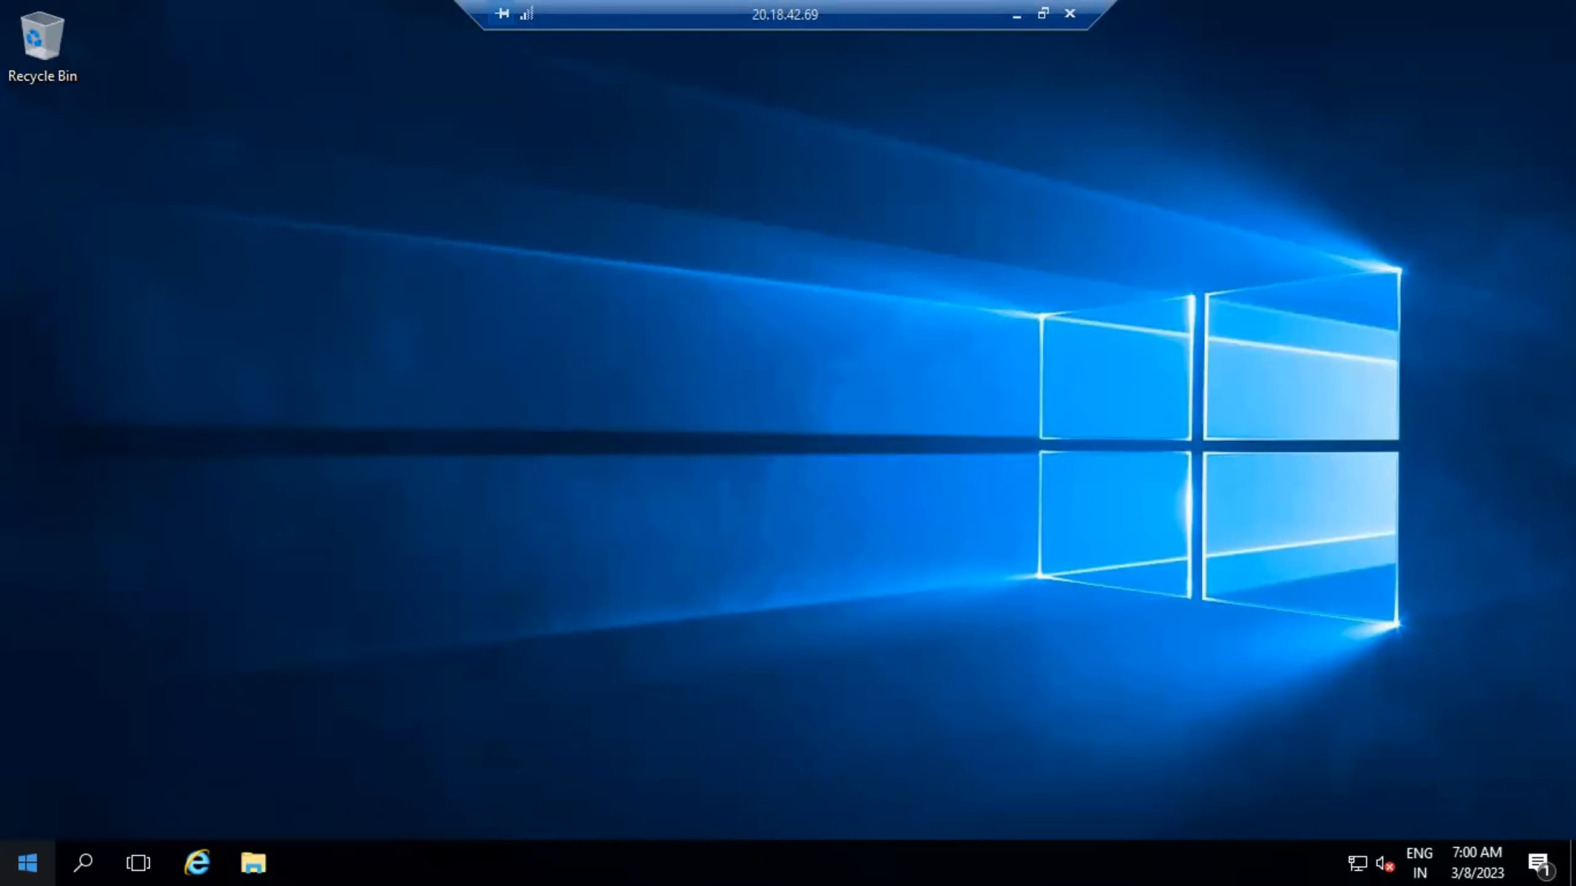
Search for "power" on the virtual machine and run Windows PowerShell as administrator.
click(27, 863)
text(power)
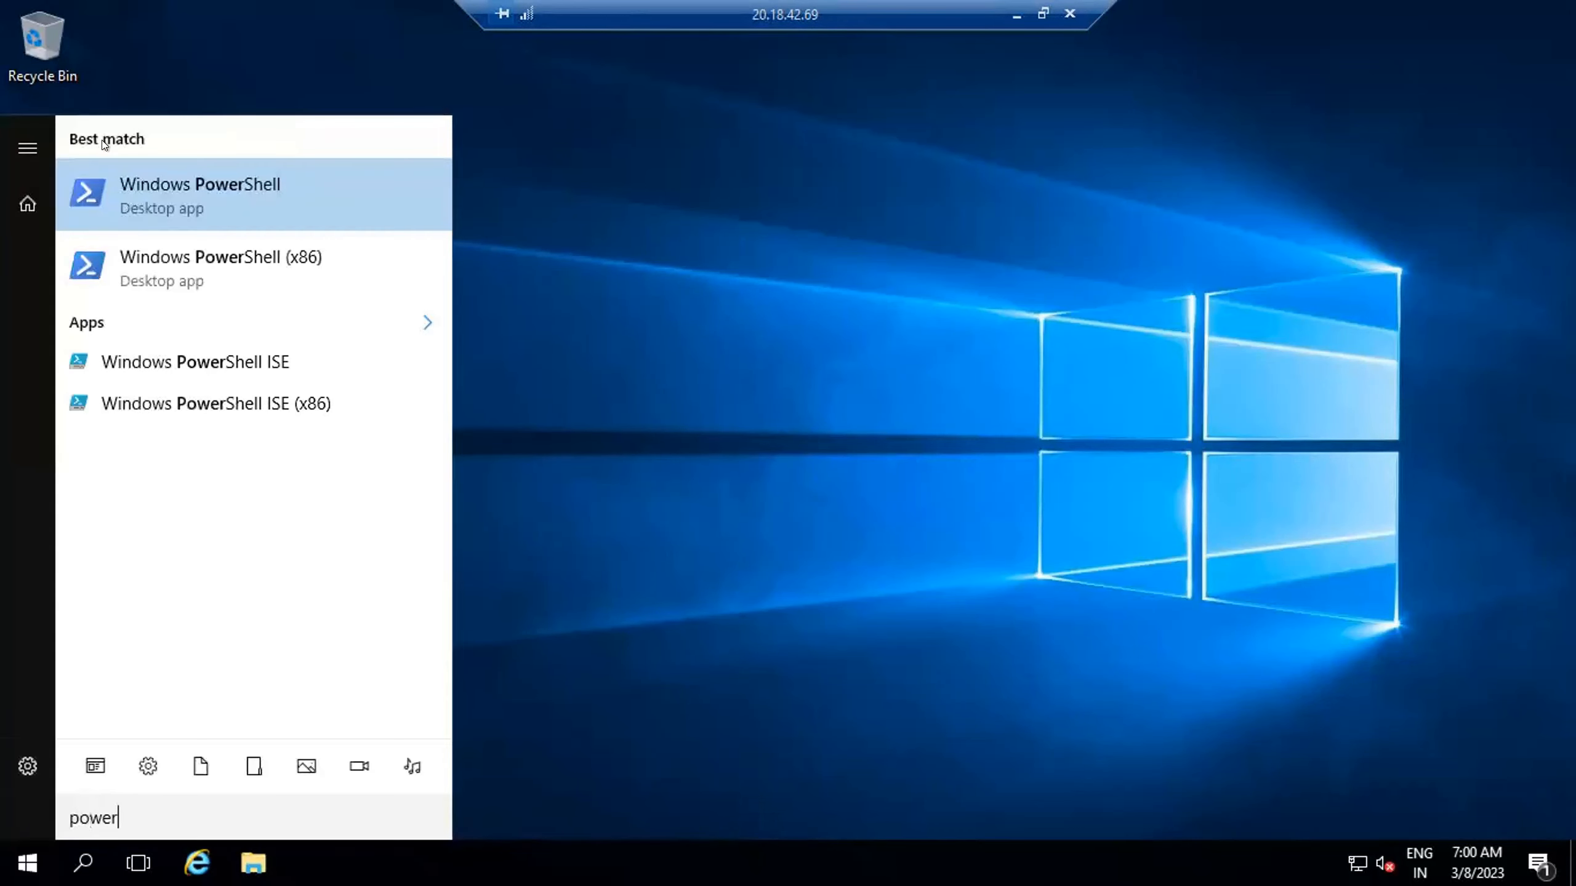
right_click(139, 205)
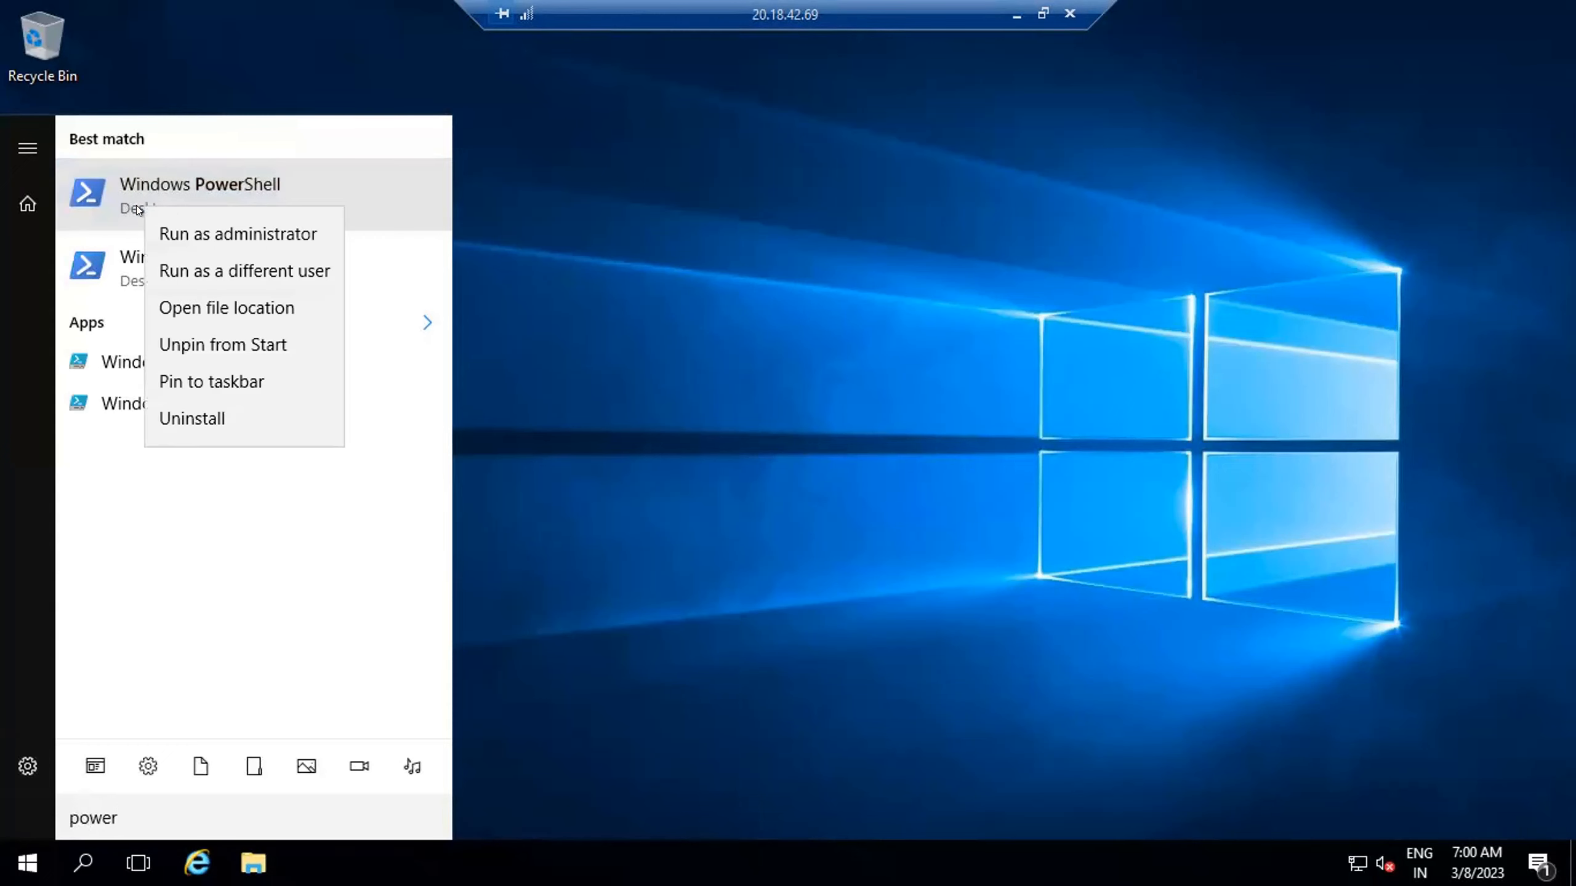
click(214, 233)
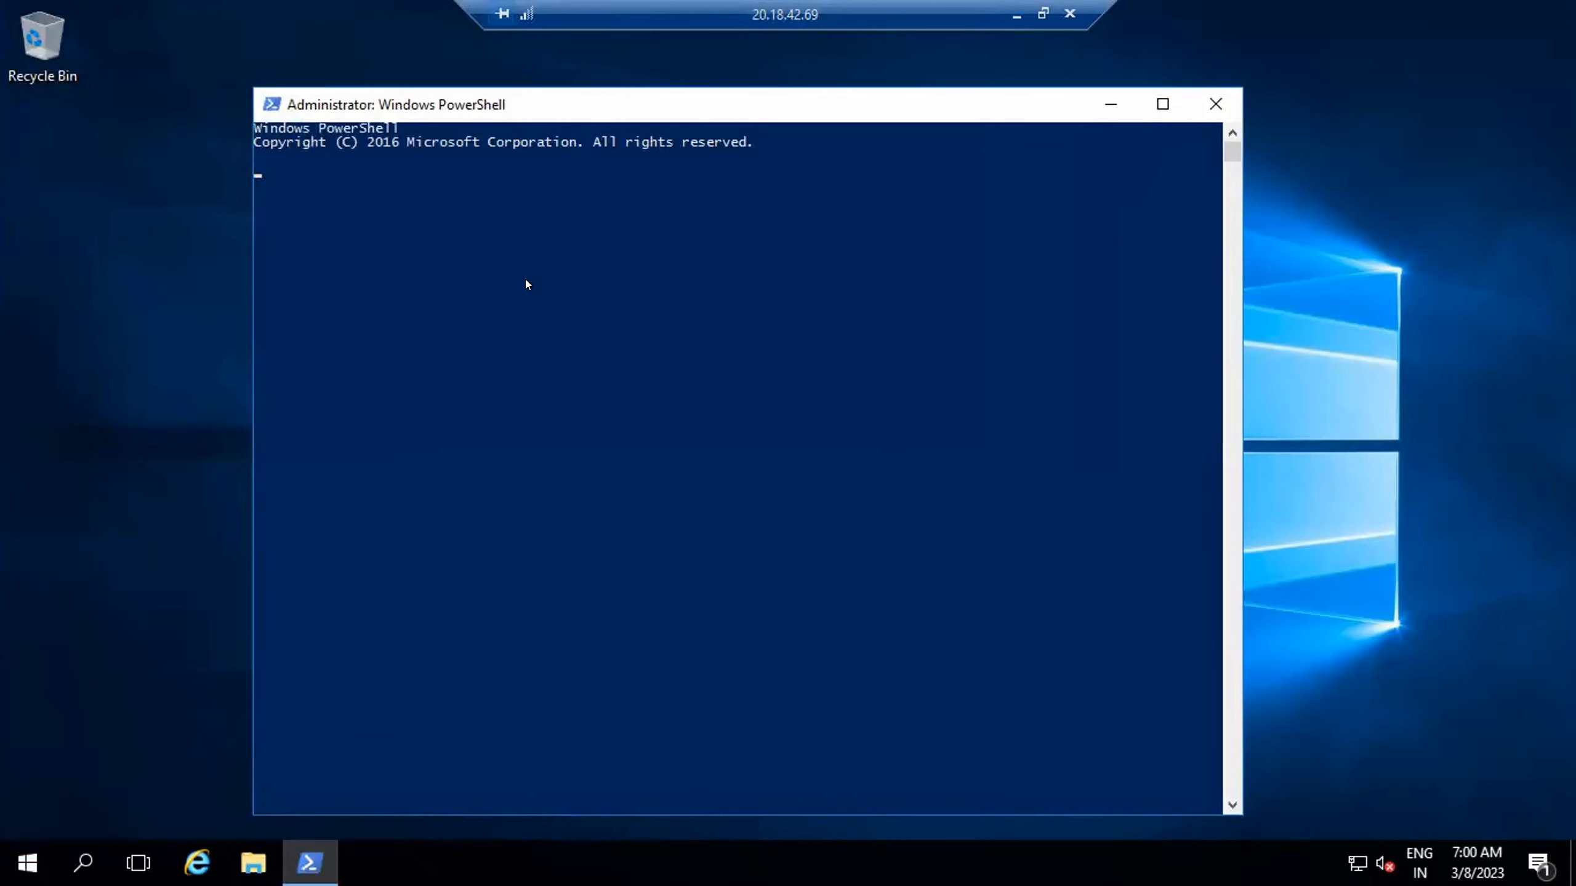
Paste the drive Z connection script, including its storage account key, into the administrator PowerShell window.
key(ctrl+v)
right_click(510, 107)
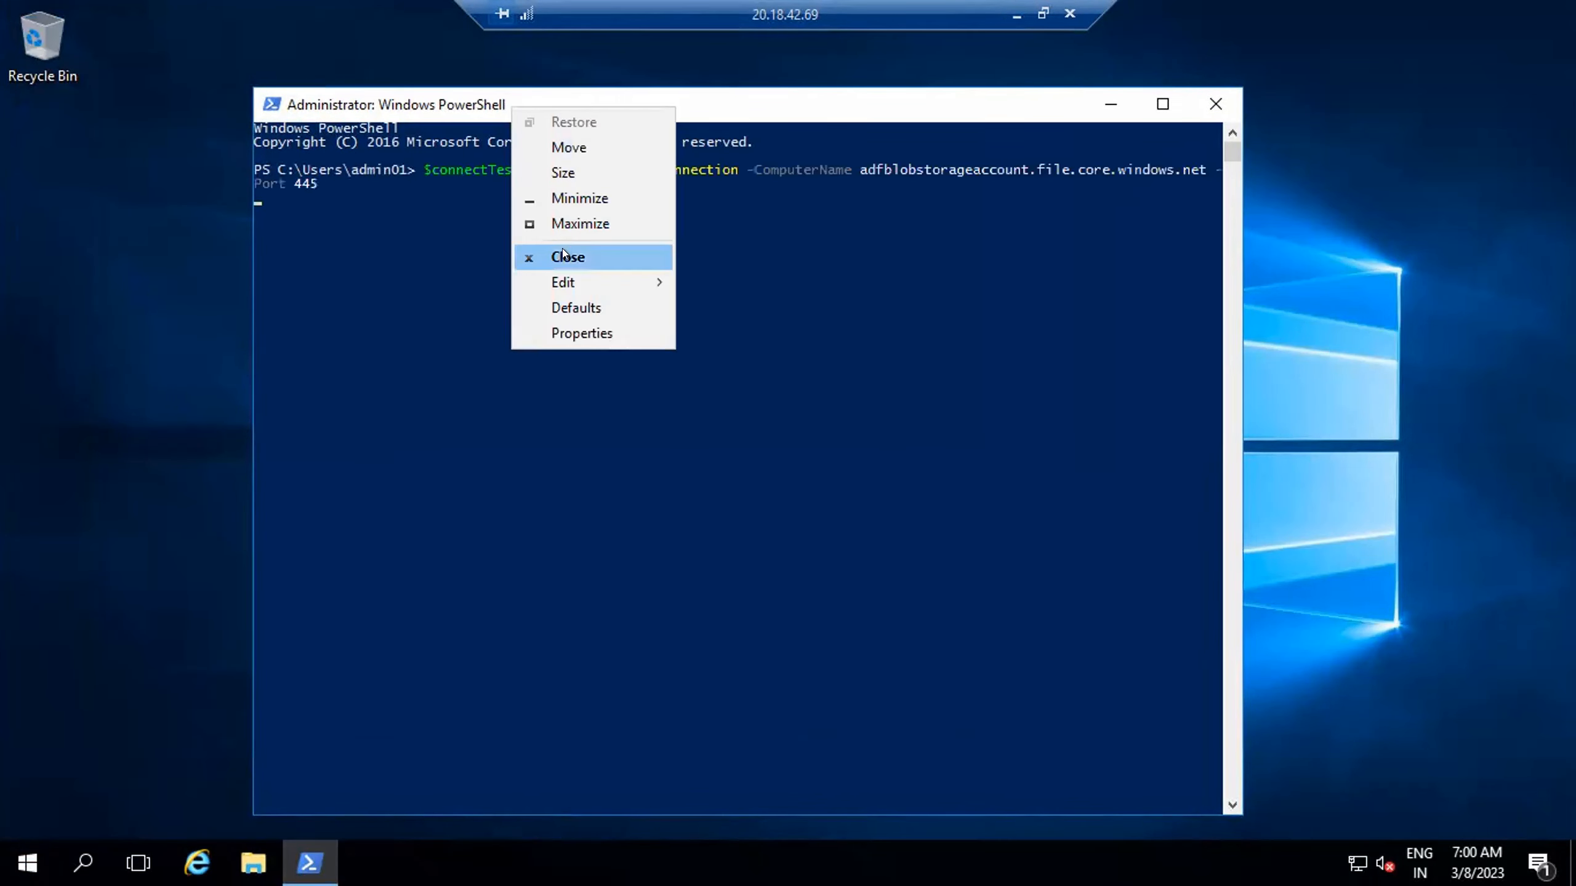
click(545, 488)
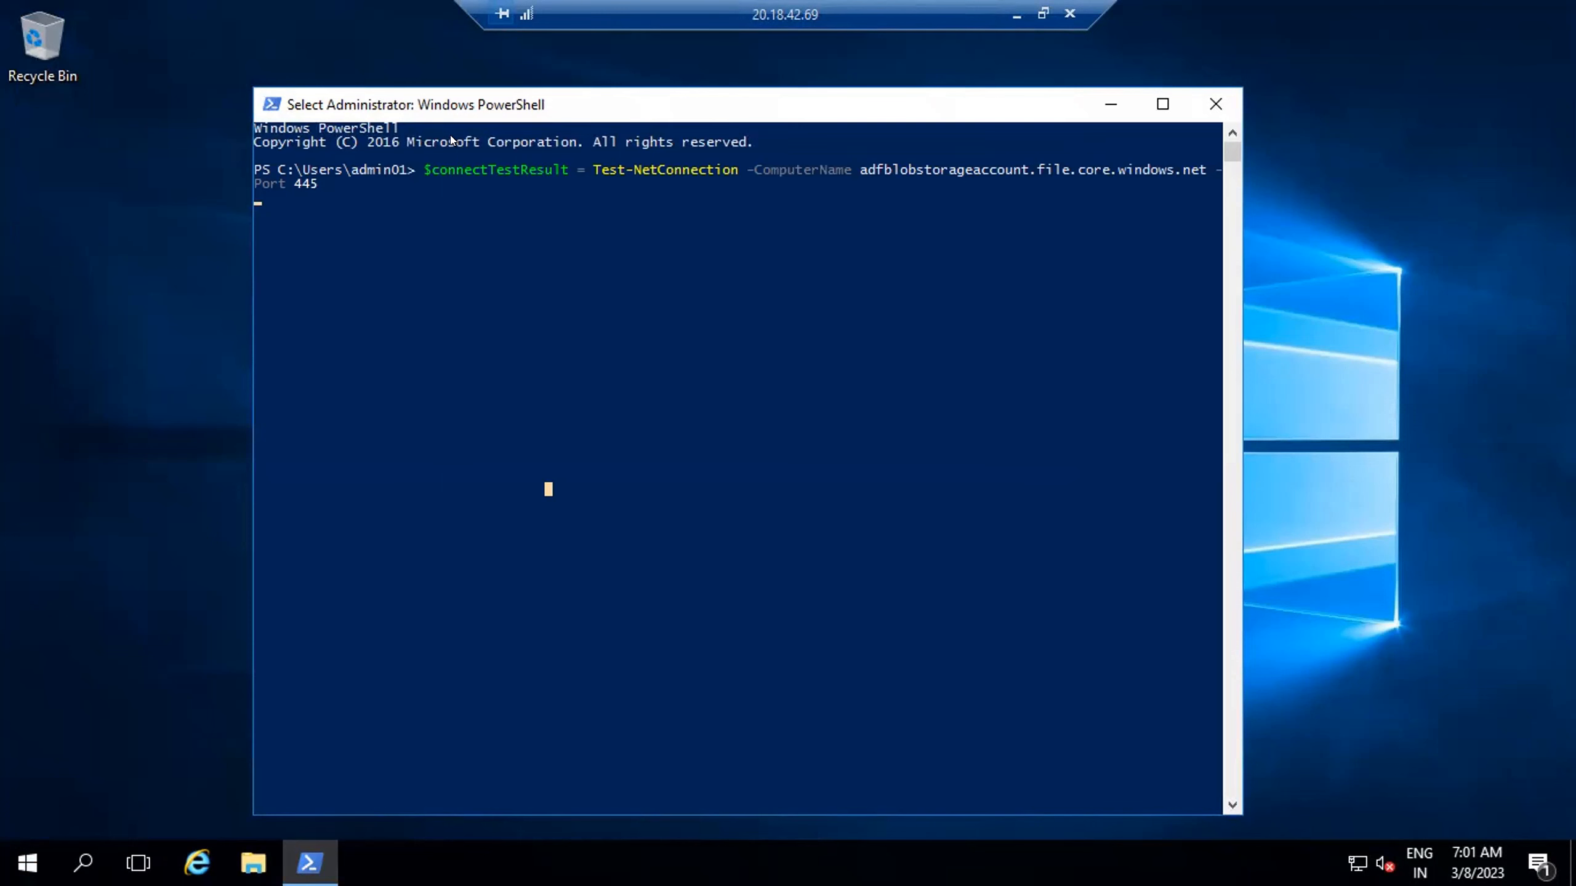
Search for "note" on the virtual machine and open Notepad.
key(super)
text(ote)
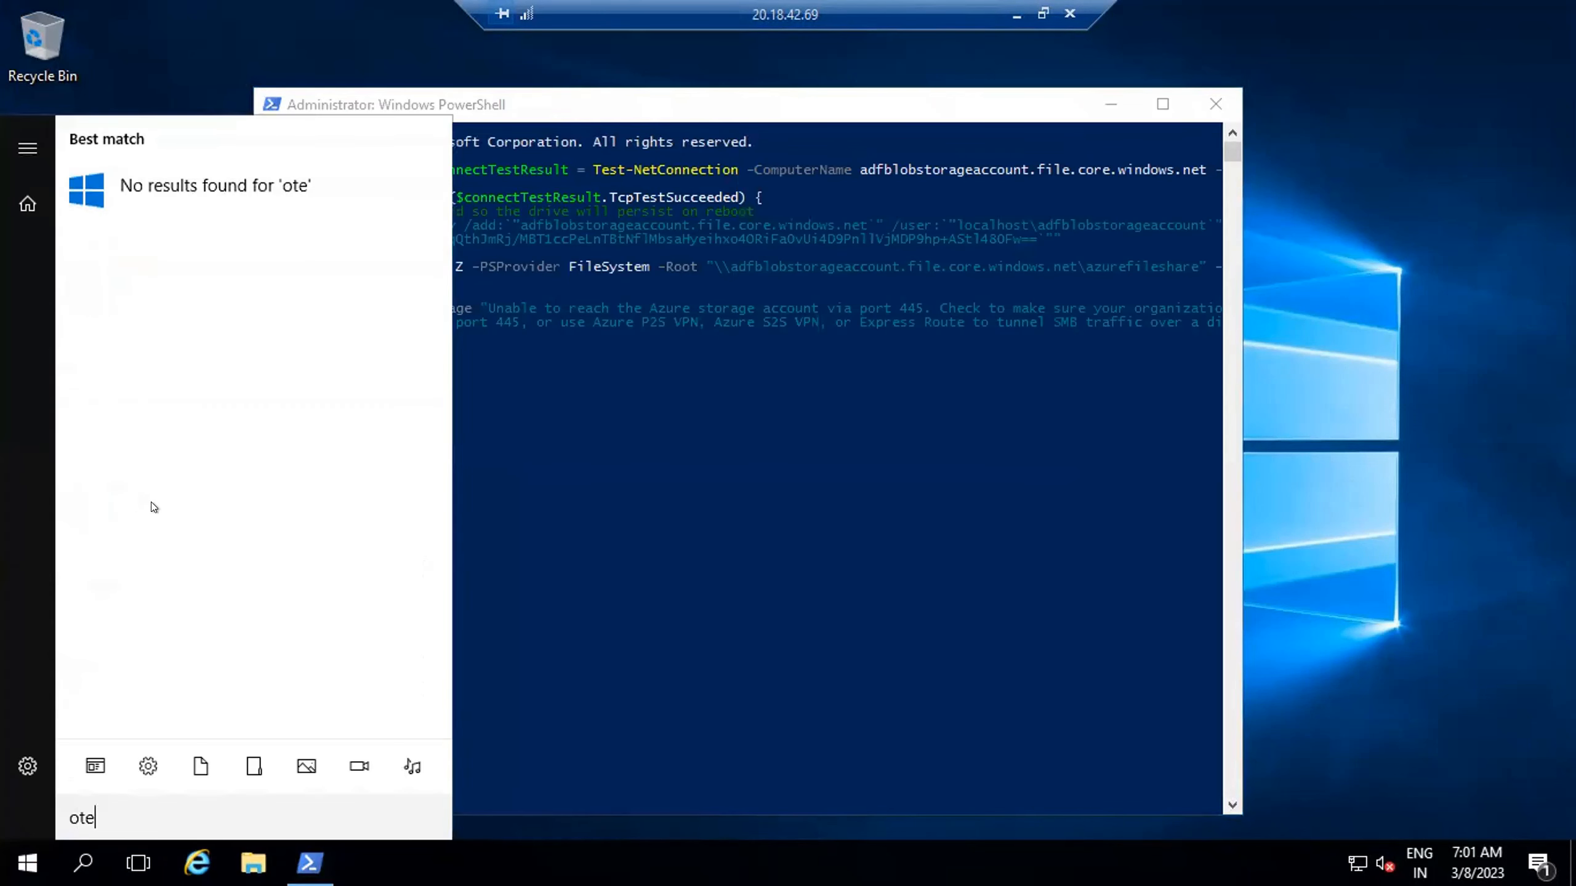
key(BackSpace)
key(BackSpace)
key(BackSpace)
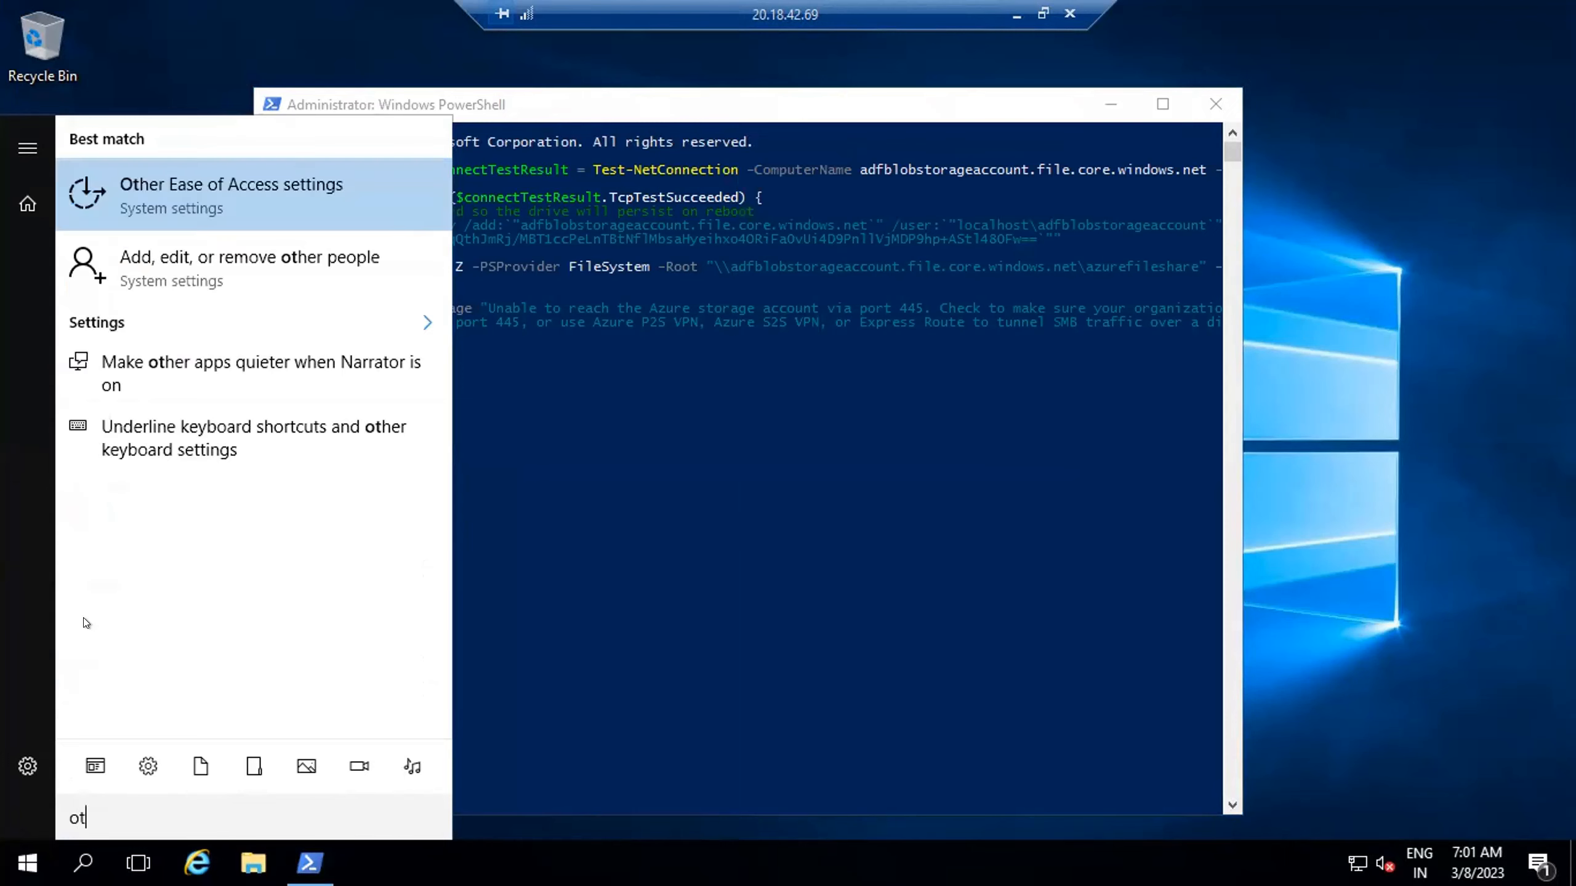
text(note)
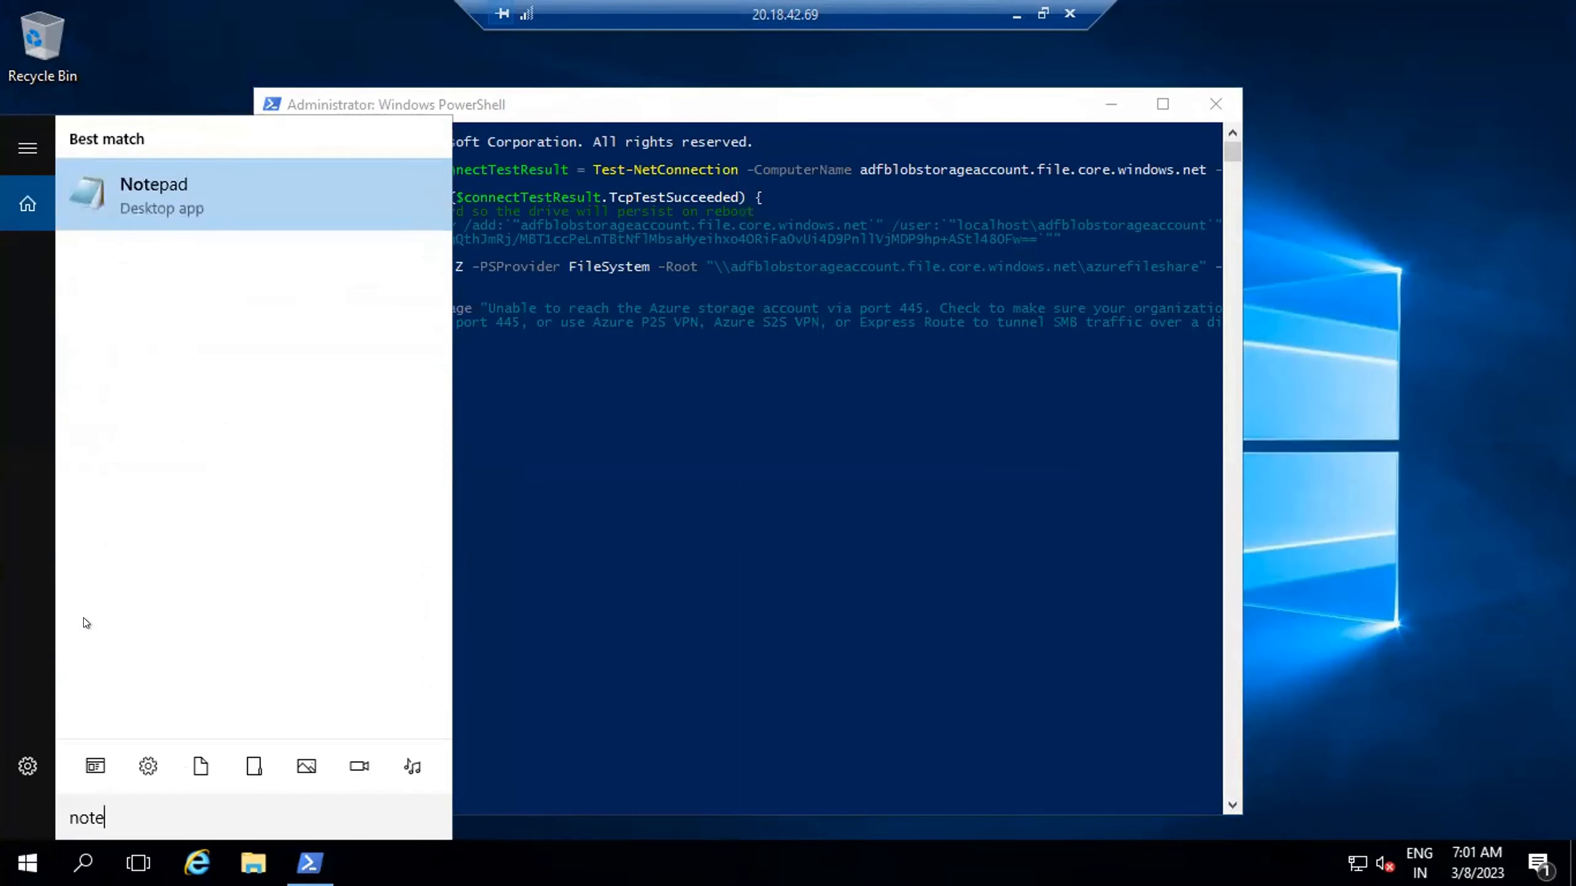
click(135, 195)
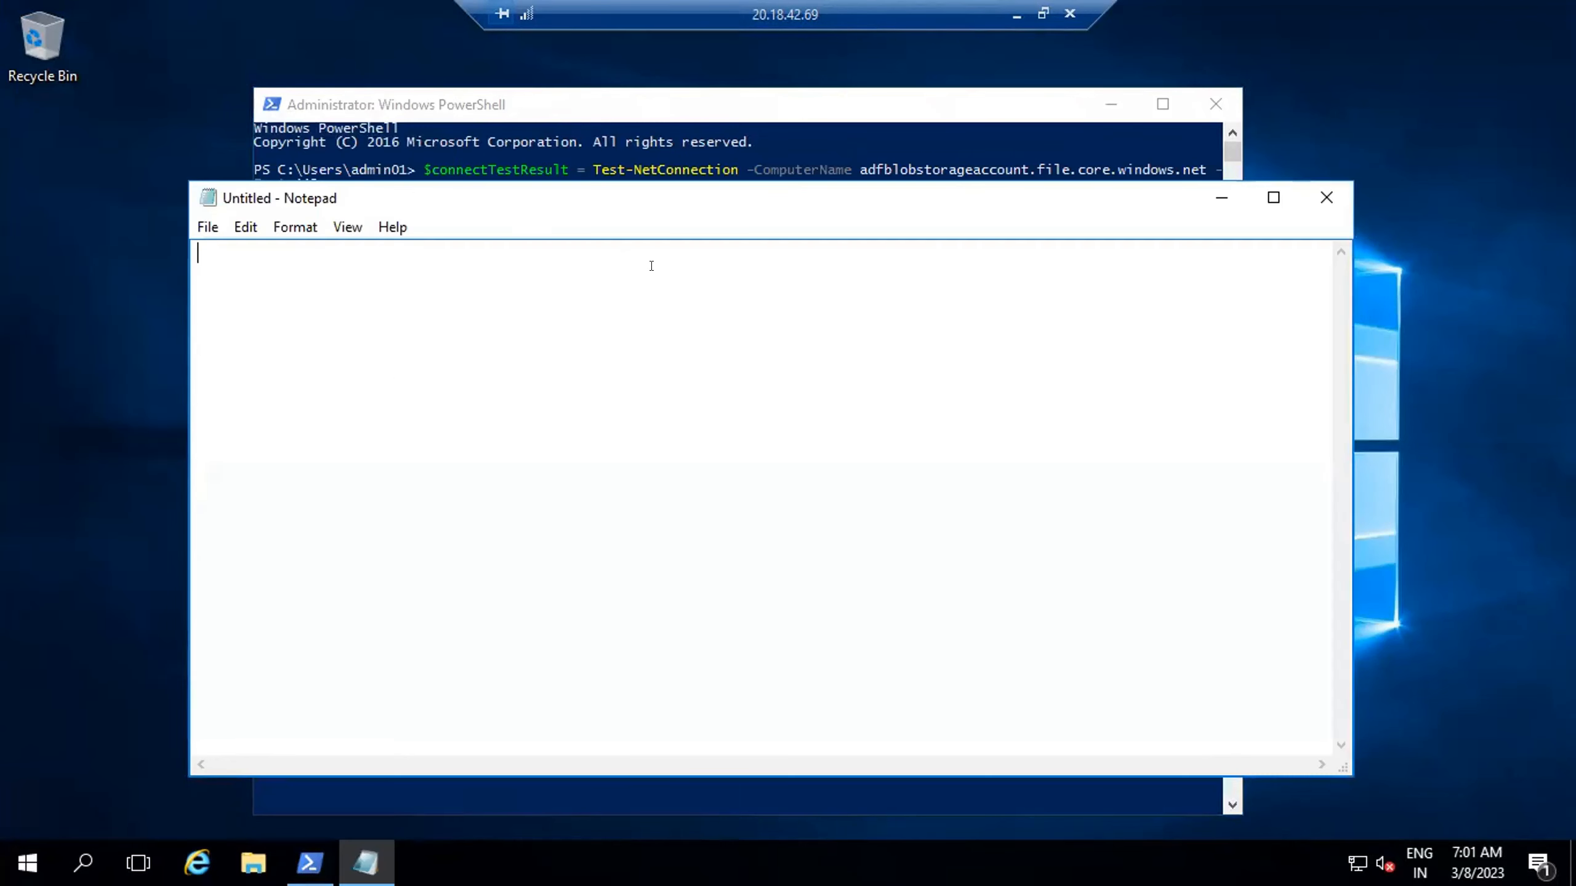
Paste the connection script with its storage account key into the blank Notepad document, copy all of it and minimize Notepad.
key(ctrl+v)
drag(362, 452, 137, 229)
key(super+c)
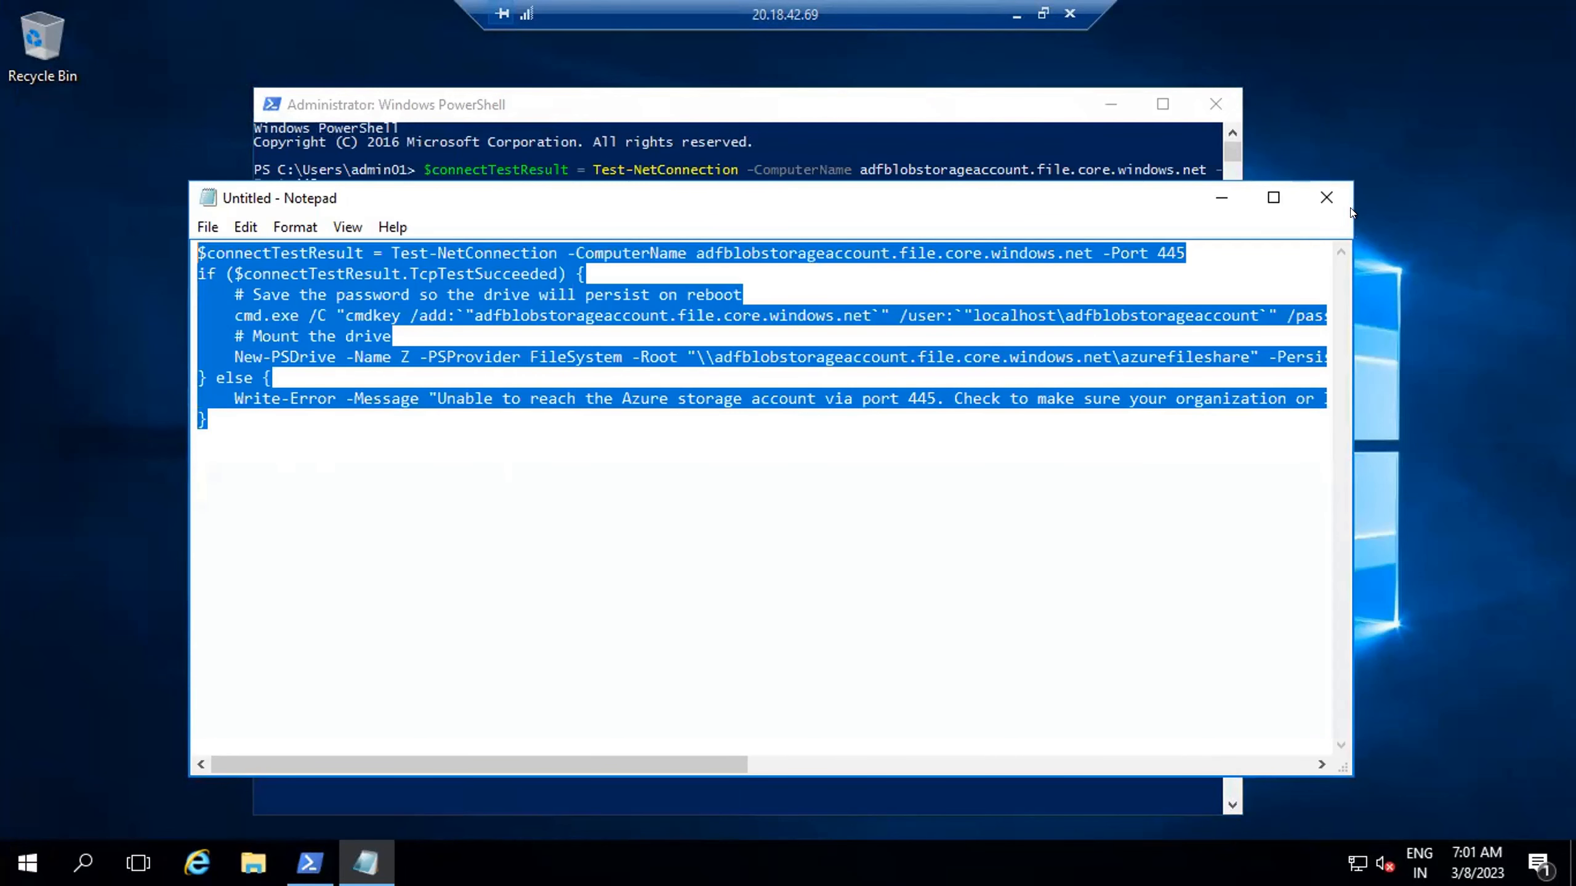
click(1222, 197)
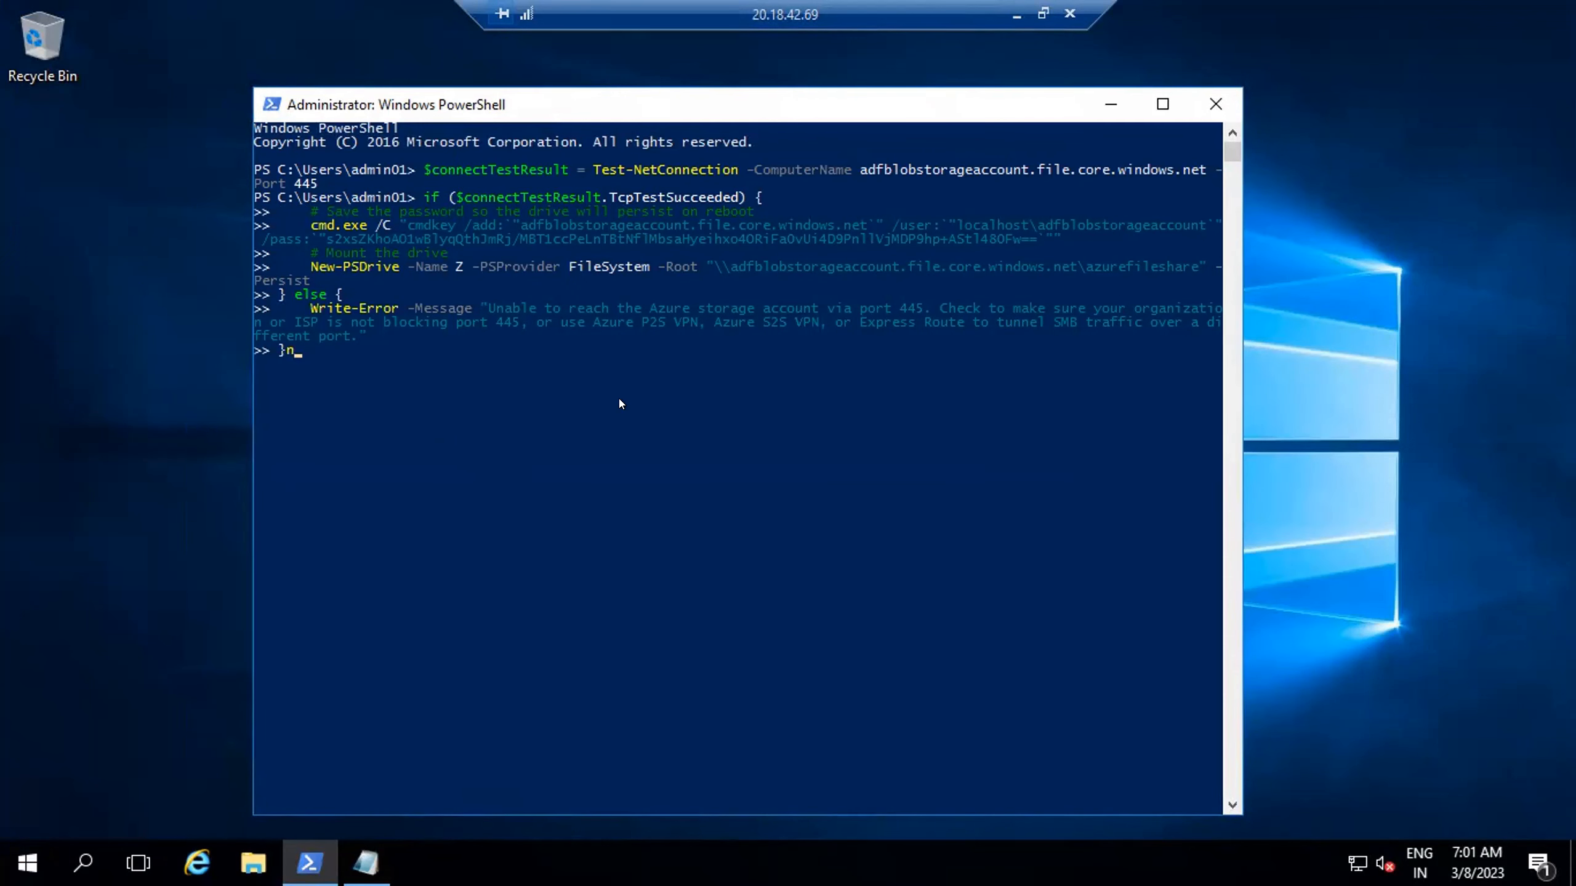
Try to run the connection script in PowerShell, paste it again with its storage account key, and close the window.
key(BackSpace)
key(BackSpace)
key(BackSpace)
key(Return)
key(Return)
key(Return)
key(Return)
right_click(549, 453)
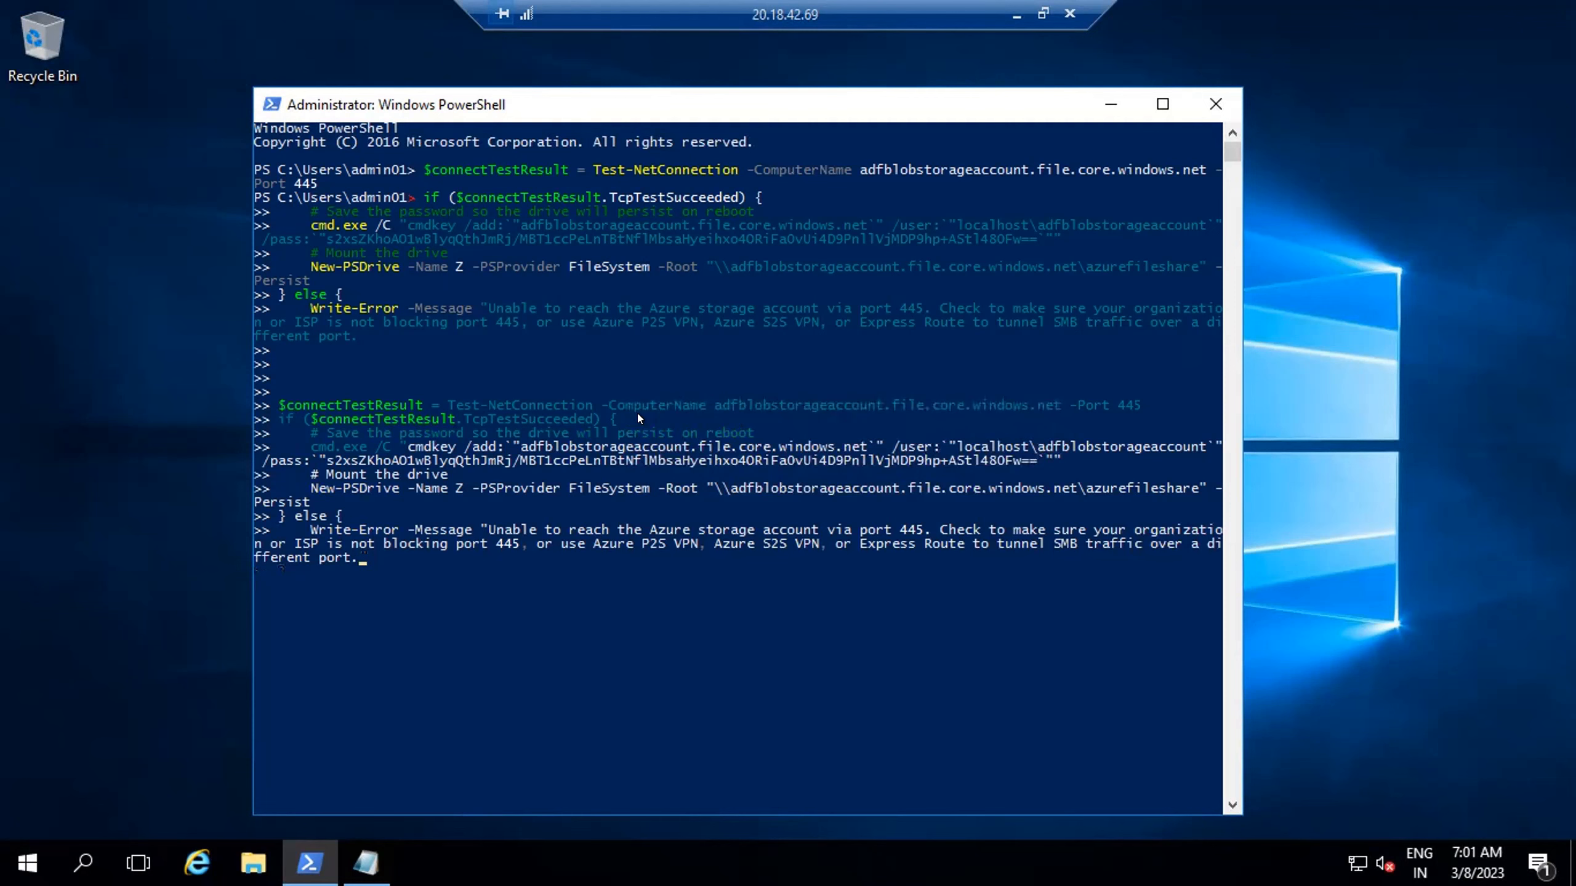
click(1214, 103)
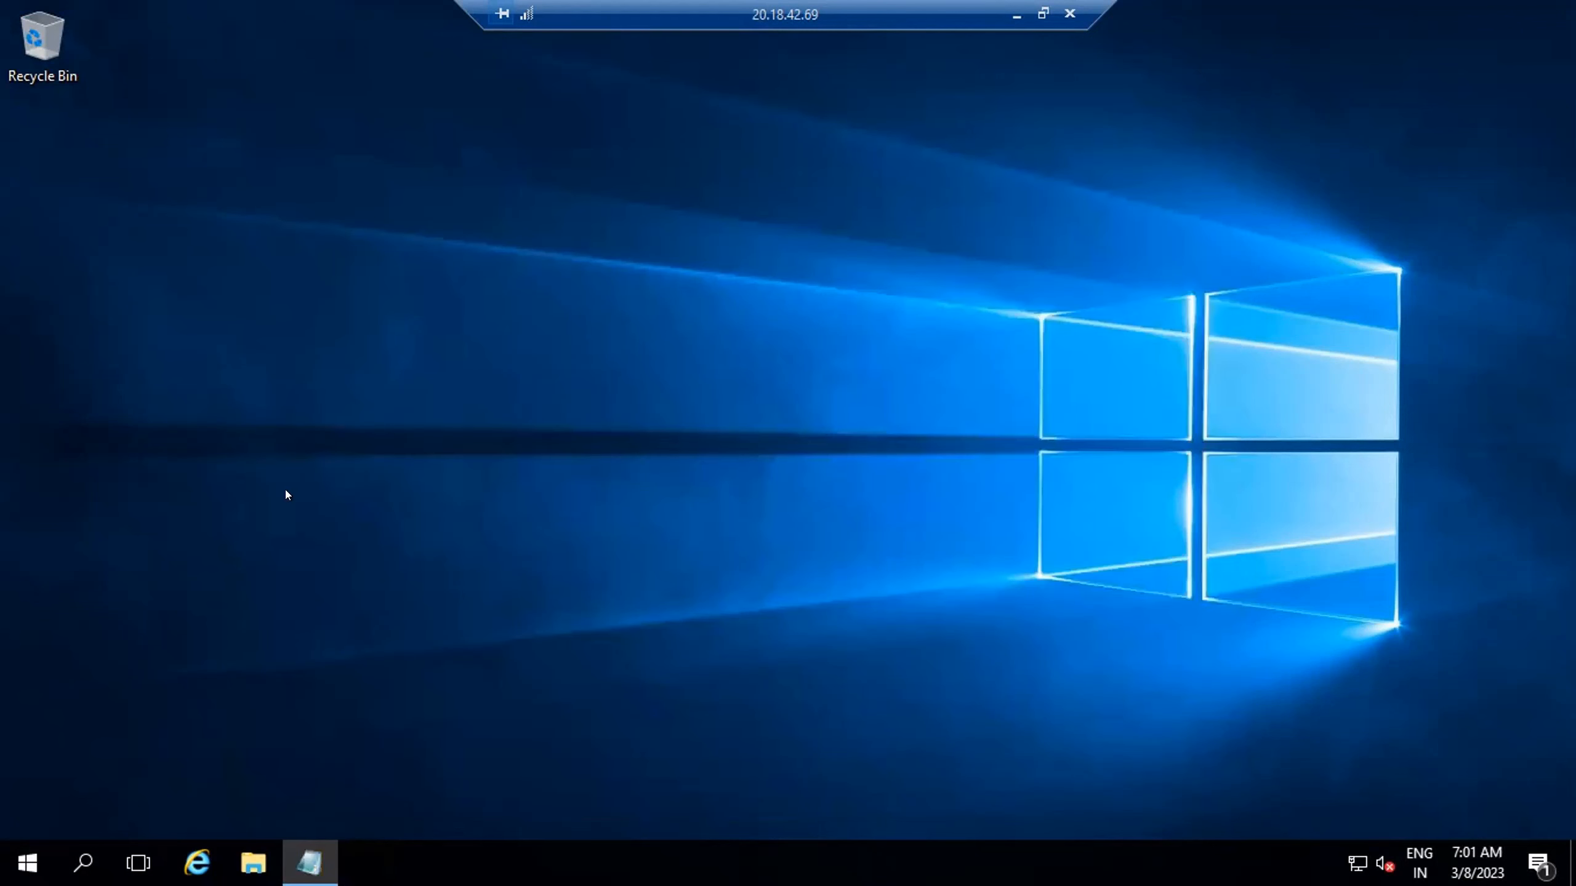
Search for "power" and run a fresh Windows PowerShell window as administrator.
click(28, 863)
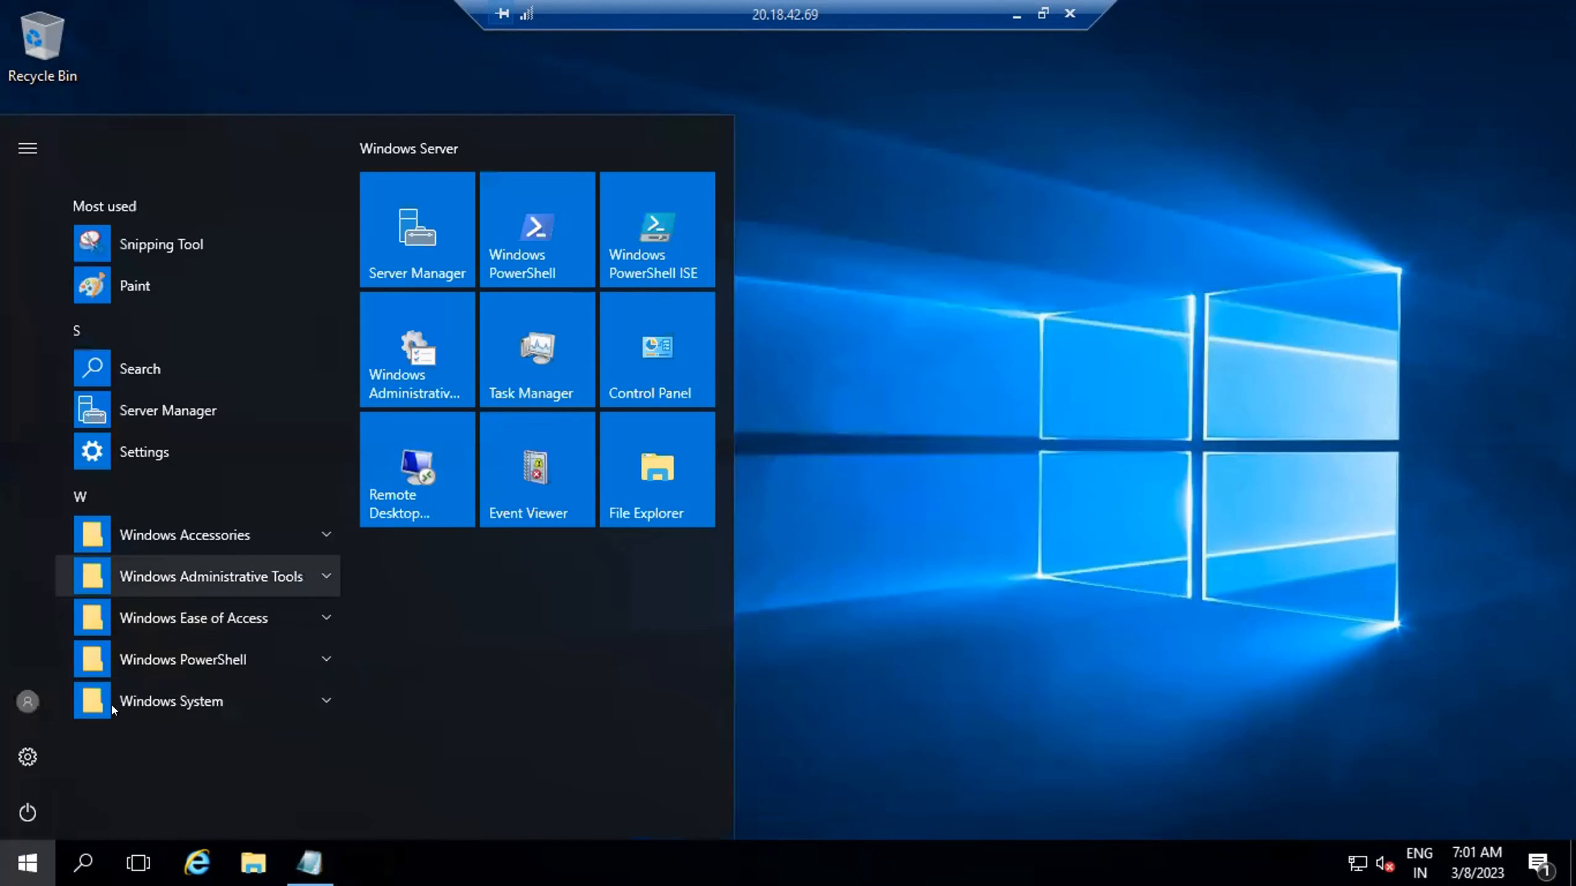
text(power)
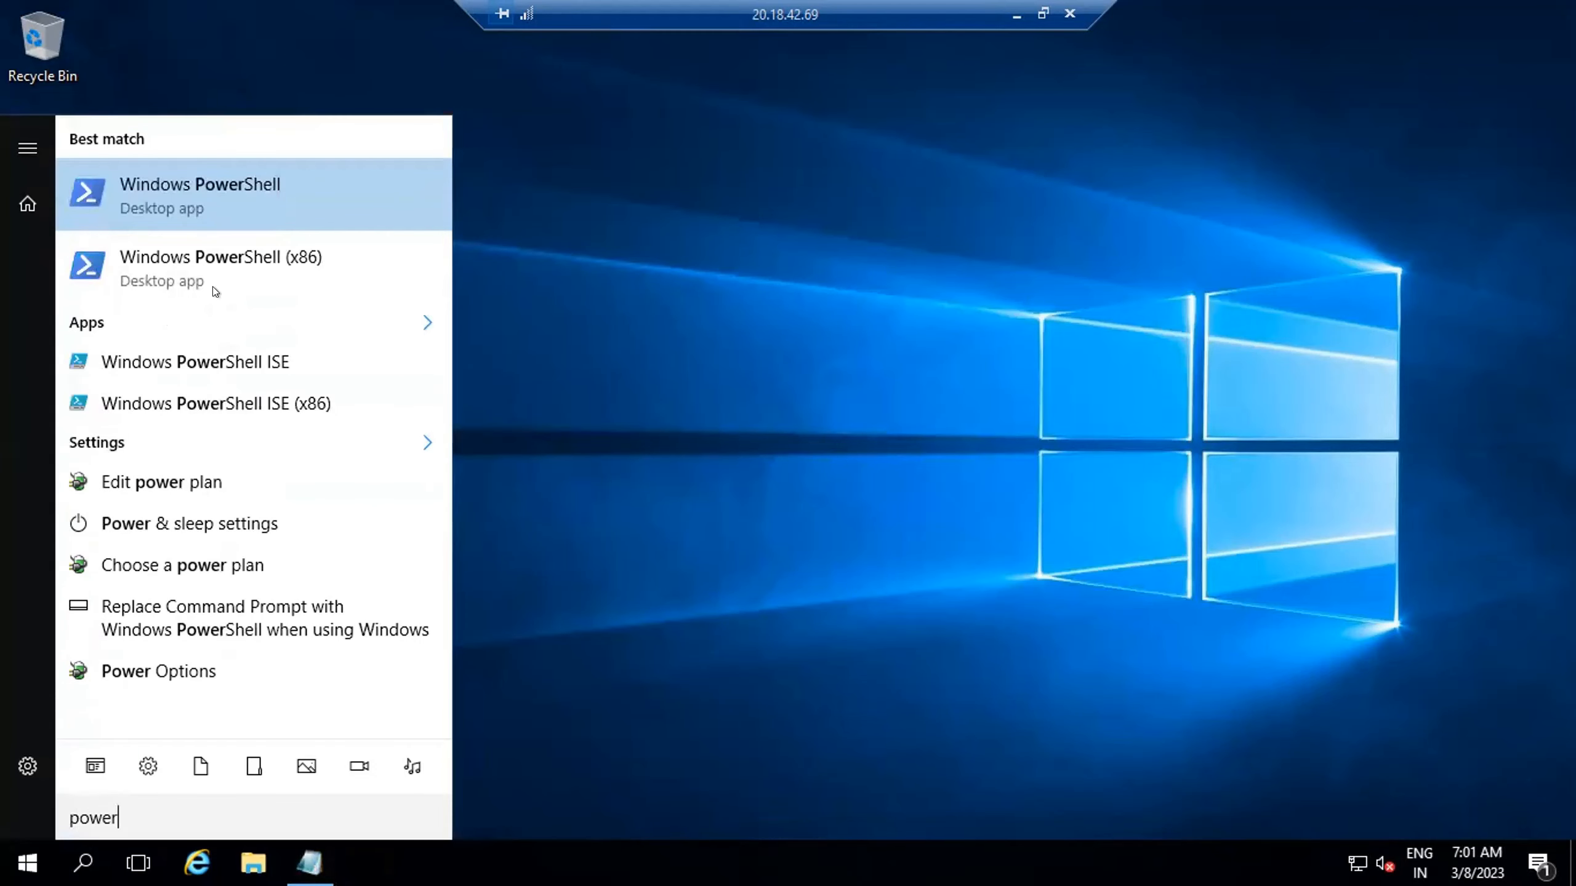
right_click(169, 194)
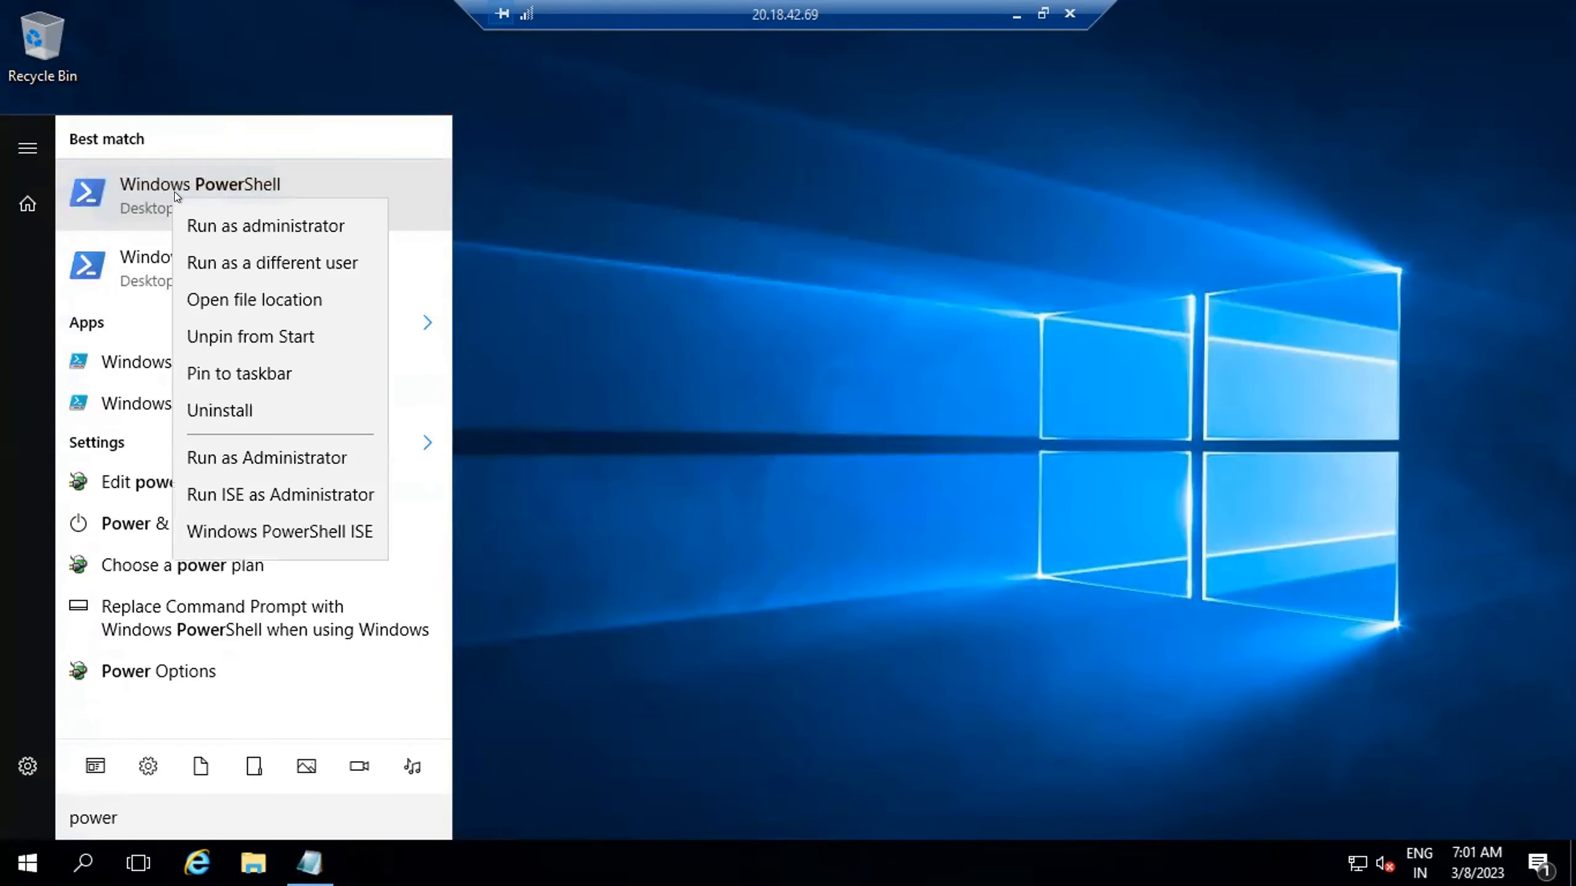
click(243, 229)
Try to run the connection script with its storage account key in the new PowerShell window, and check This PC for the drive.
key(ctrl+v)
key(Return)
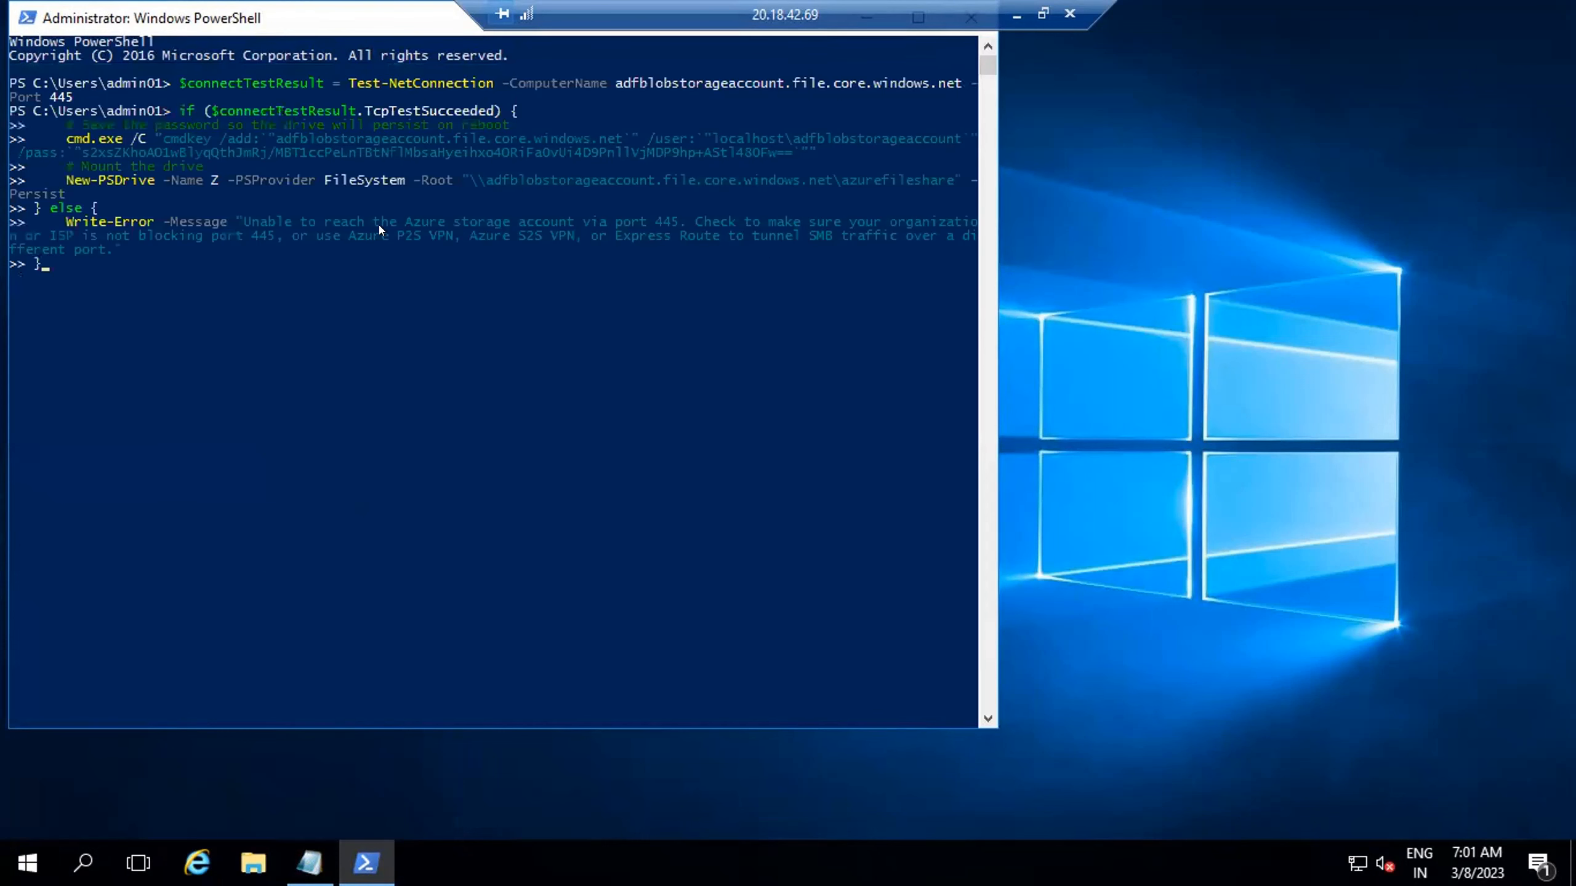
key(BackSpace)
click(1444, 431)
click(247, 860)
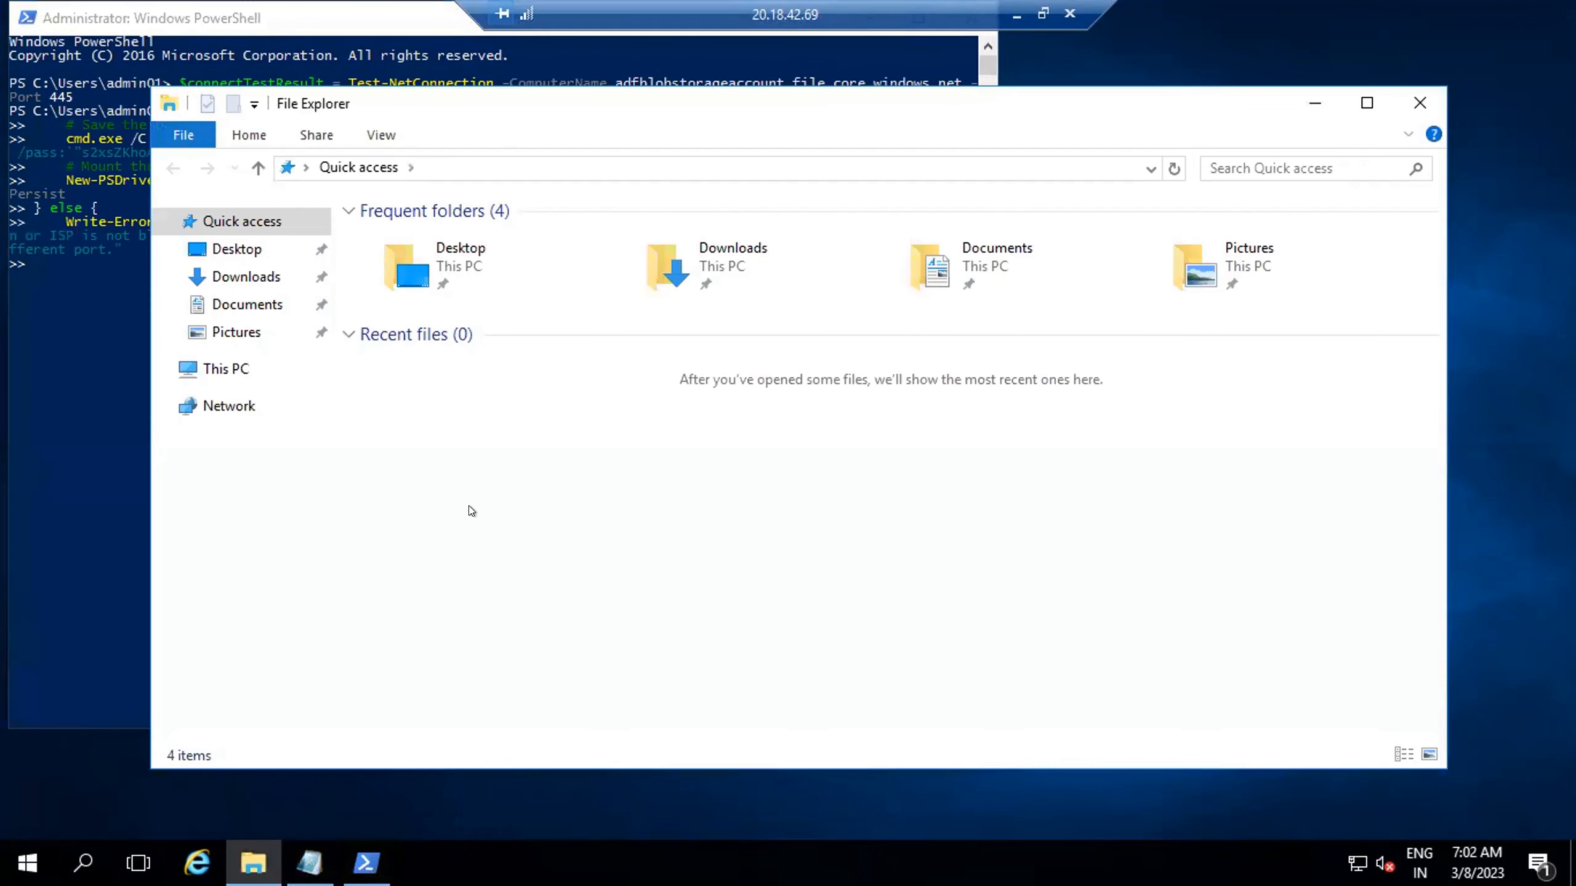
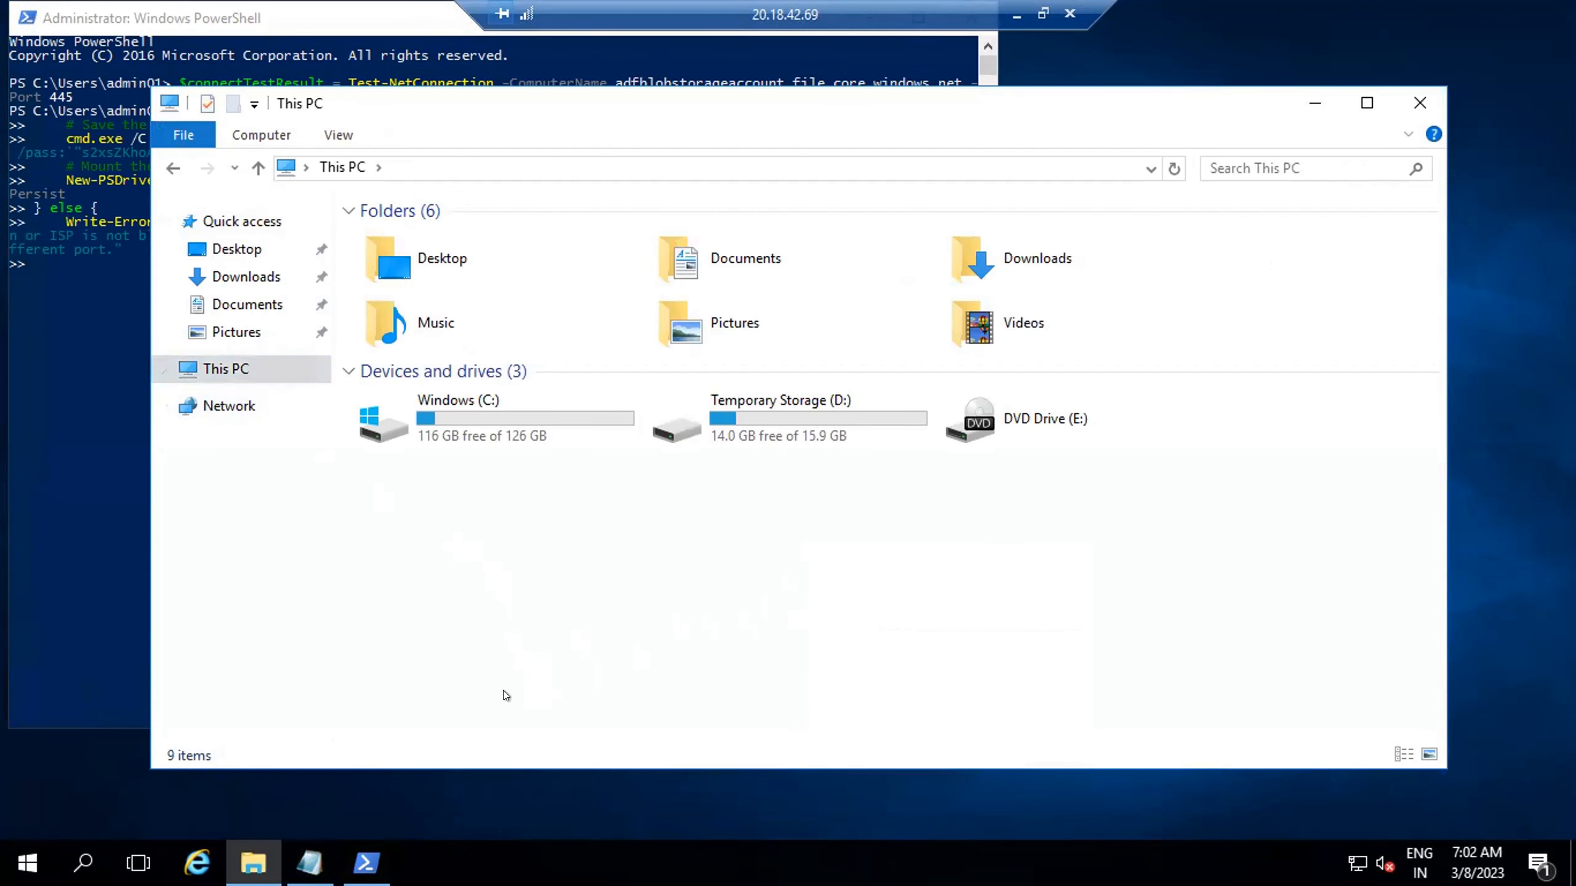
Paste the script with its storage account key again at the PowerShell continuation prompt, try to run it, and widen the window.
click(367, 863)
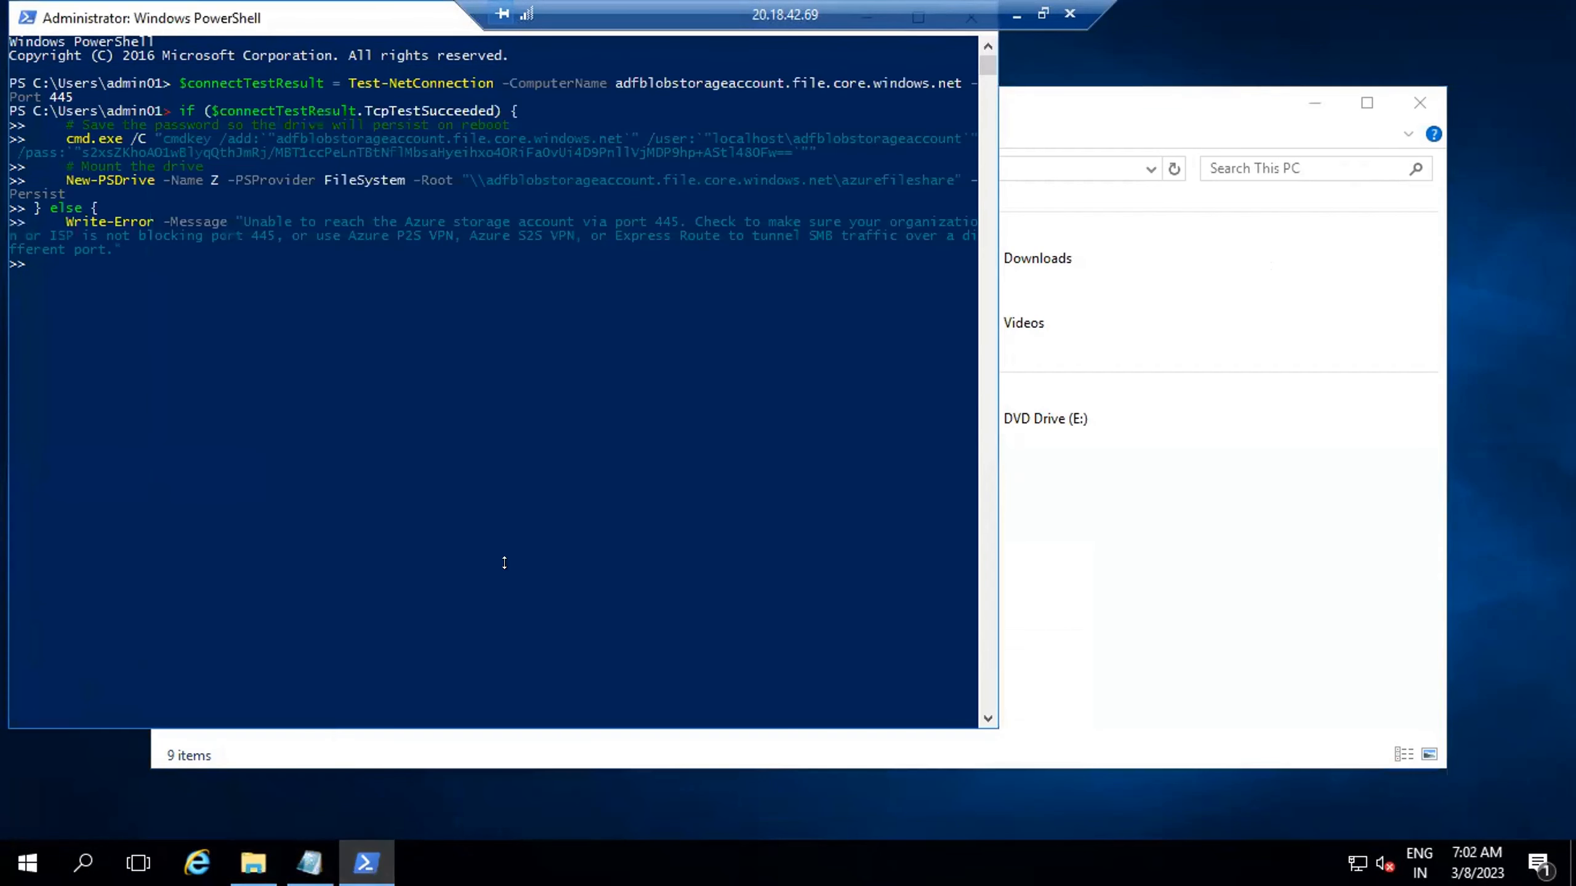
right_click(469, 415)
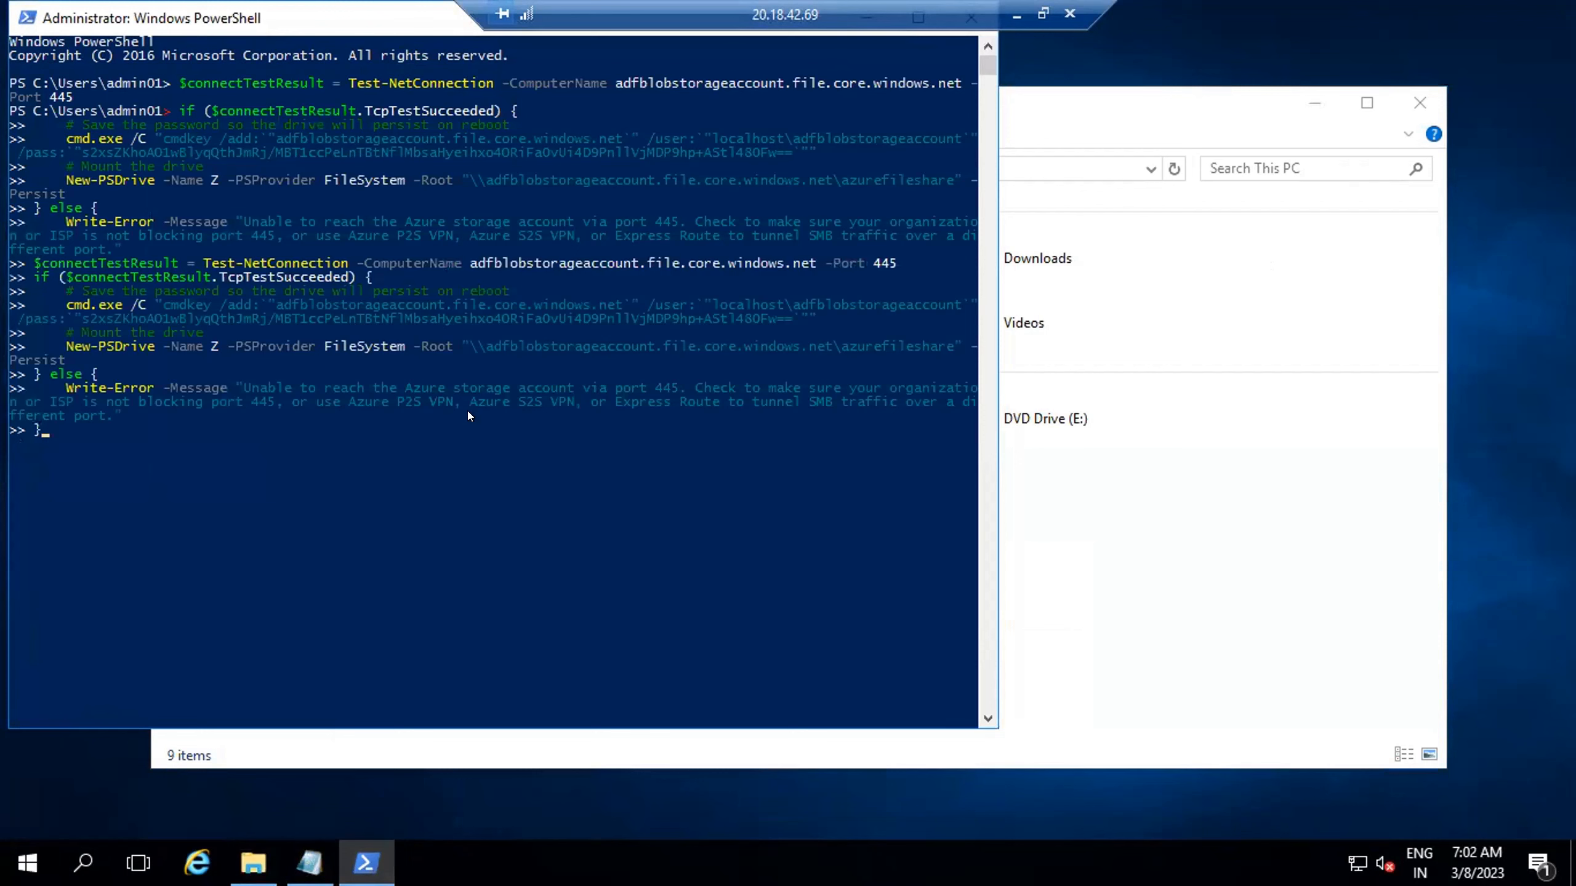
key(Return)
drag(996, 413, 1571, 413)
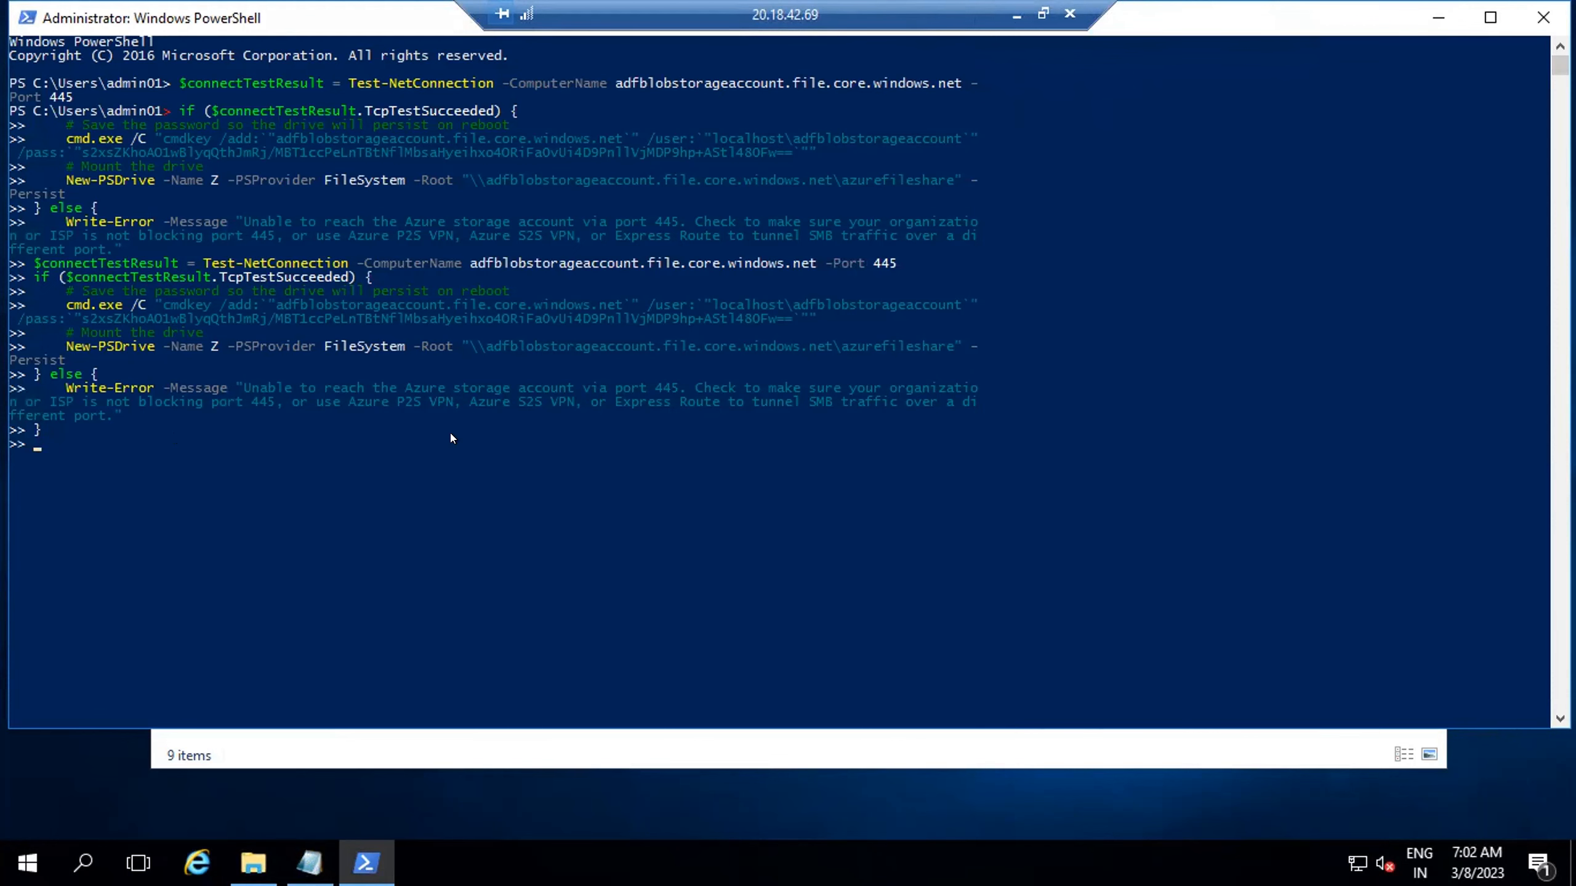
Delete the last part of the repeated script text at the PowerShell prompt.
key(BackSpace)
key(BackSpace)
key(BackSpace)
key(BackSpace)
key(BackSpace)
key(BackSpace)
key(BackSpace)
key(BackSpace)
key(BackSpace)
key(BackSpace)
key(BackSpace)
key(BackSpace)
key(BackSpace)
key(BackSpace)
key(BackSpace)
key(BackSpace)
key(BackSpace)
key(BackSpace)
key(BackSpace)
key(BackSpace)
key(BackSpace)
key(BackSpace)
key(BackSpace)
key(BackSpace)
Search for "power", run Windows PowerShell ISE as administrator and bring its window to the front.
click(27, 863)
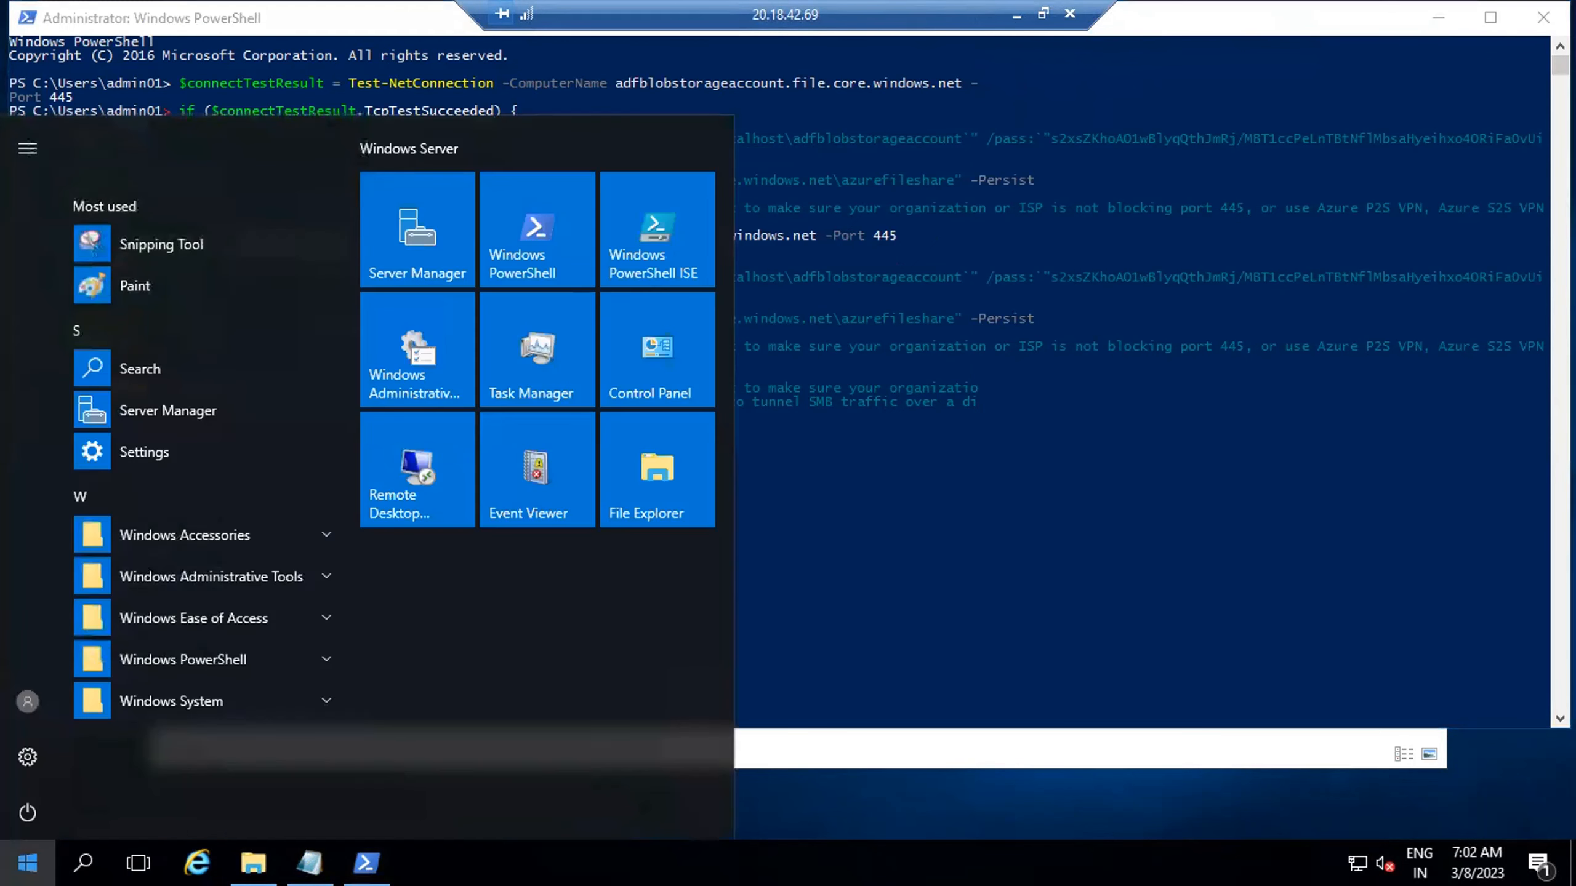
text(wer)
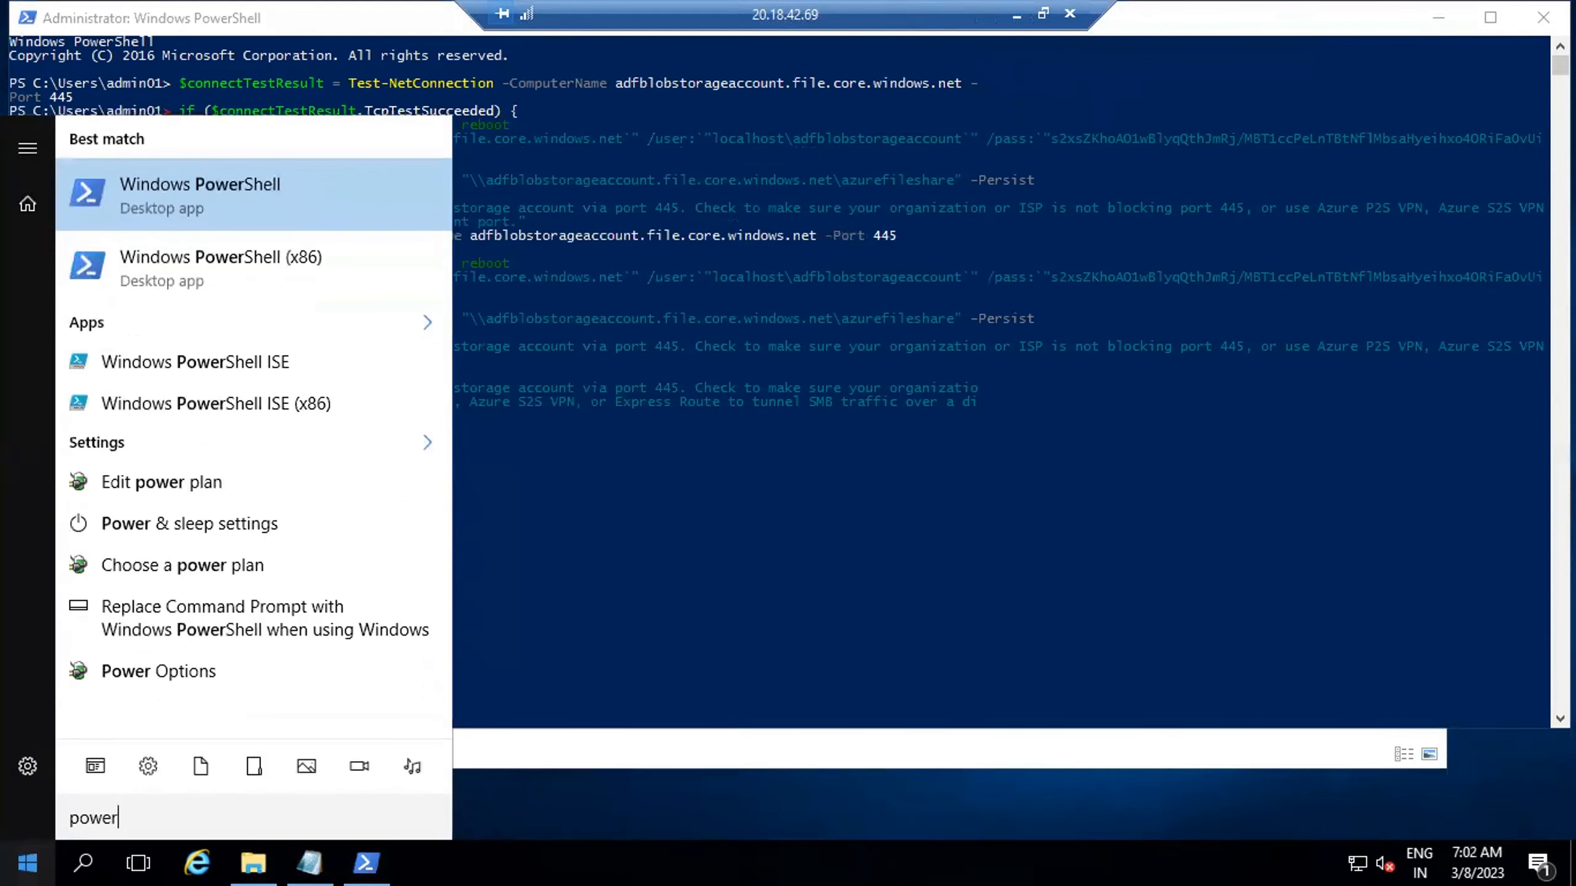
right_click(192, 372)
click(283, 403)
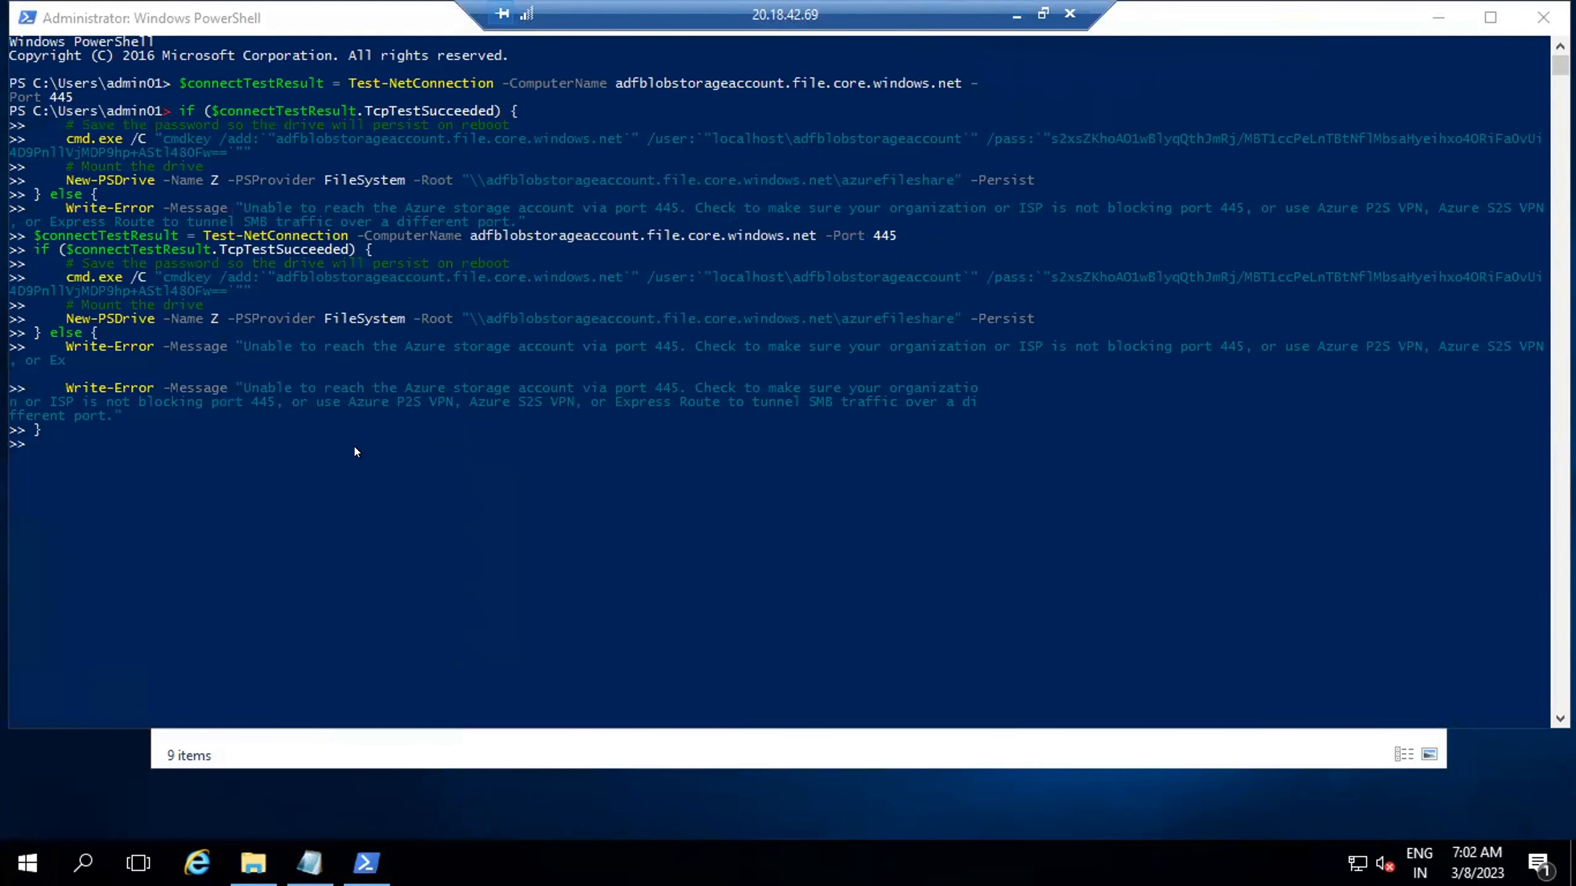
click(400, 752)
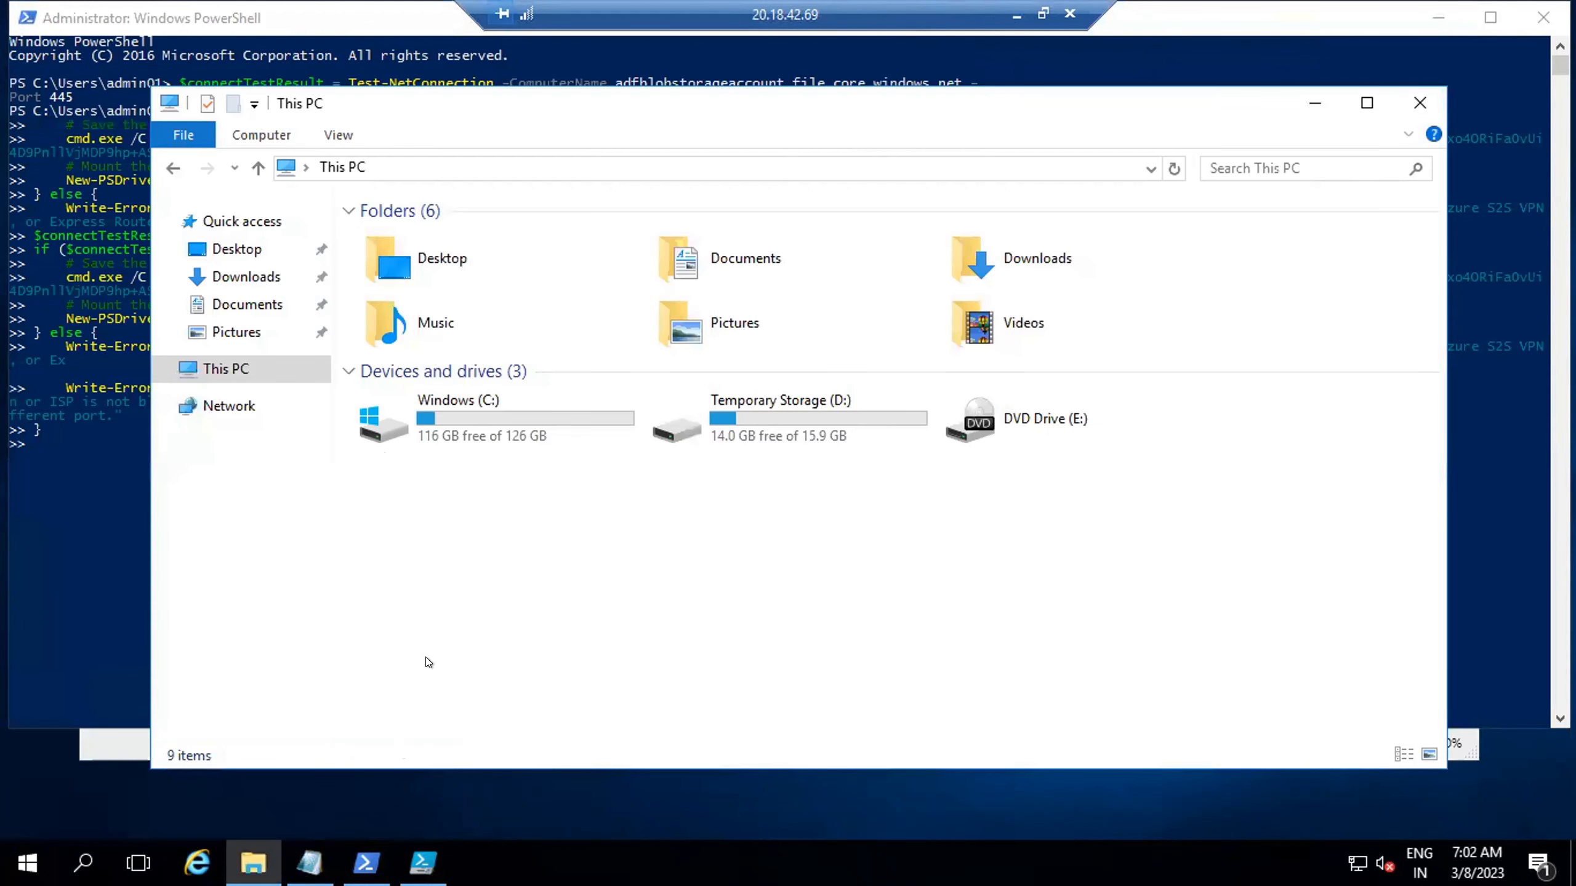
click(1303, 84)
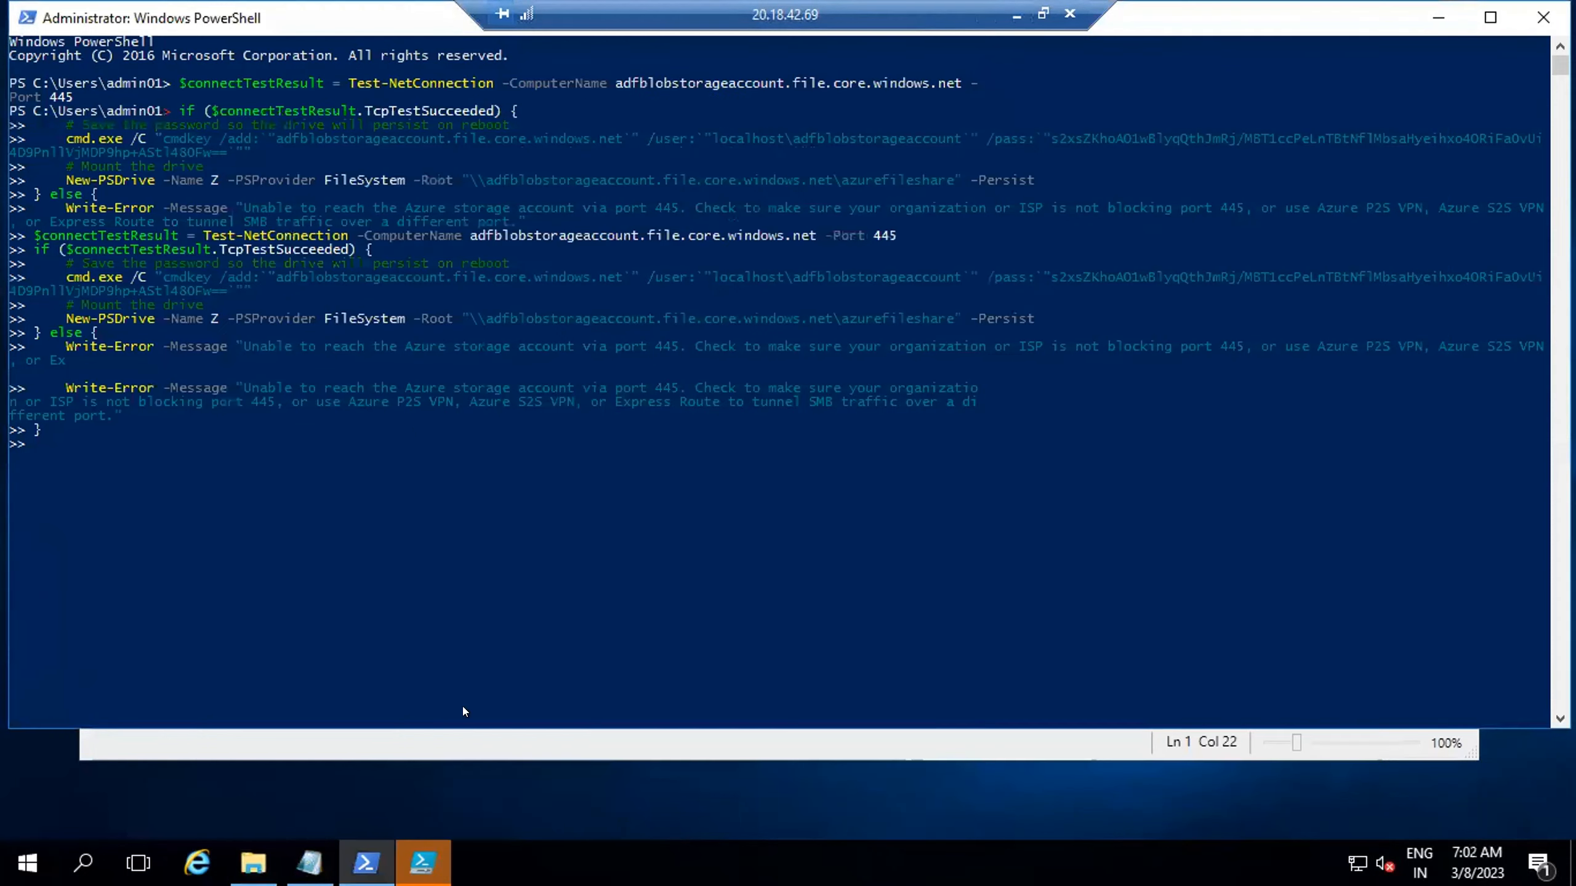
click(417, 860)
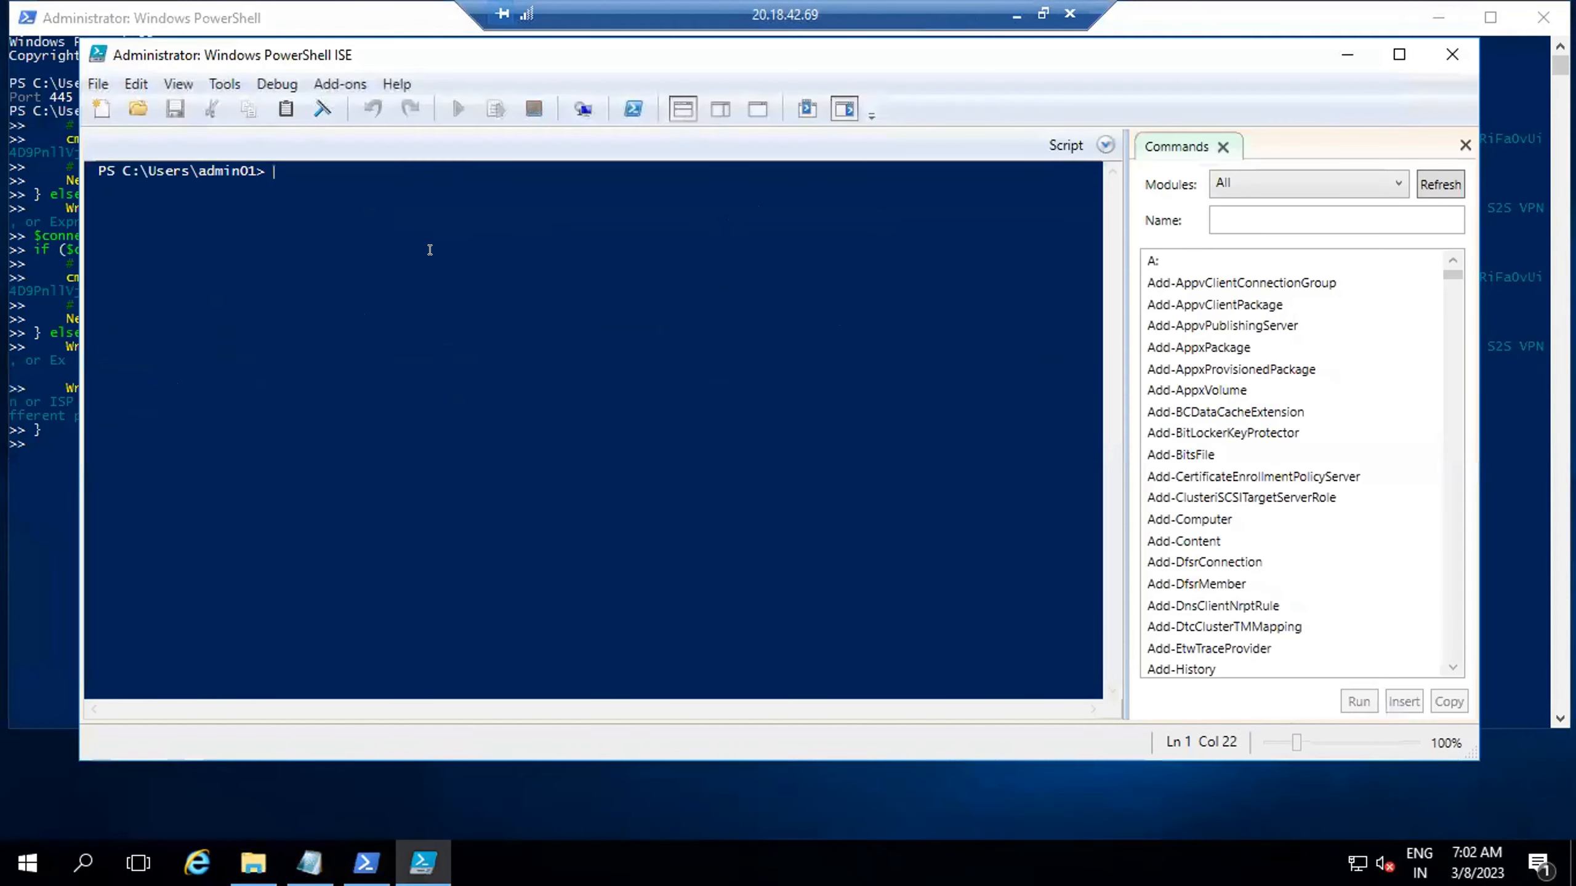
Create a new ISE script, paste the connection script with its storage account key, hide the Commands pane and run the script.
click(101, 109)
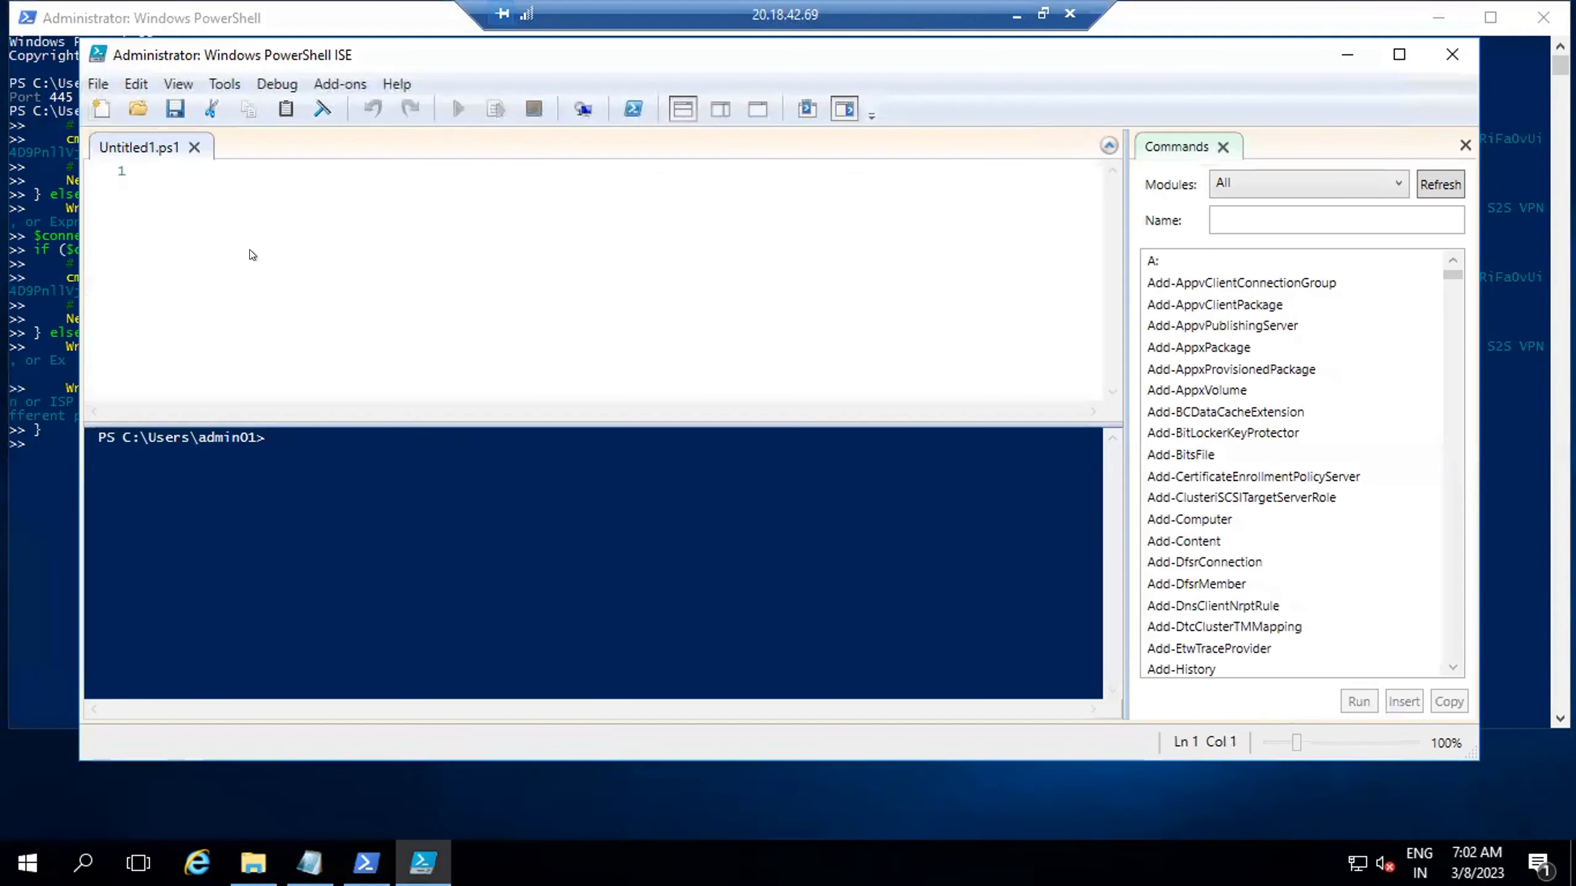
right_click(246, 213)
click(300, 290)
click(1465, 144)
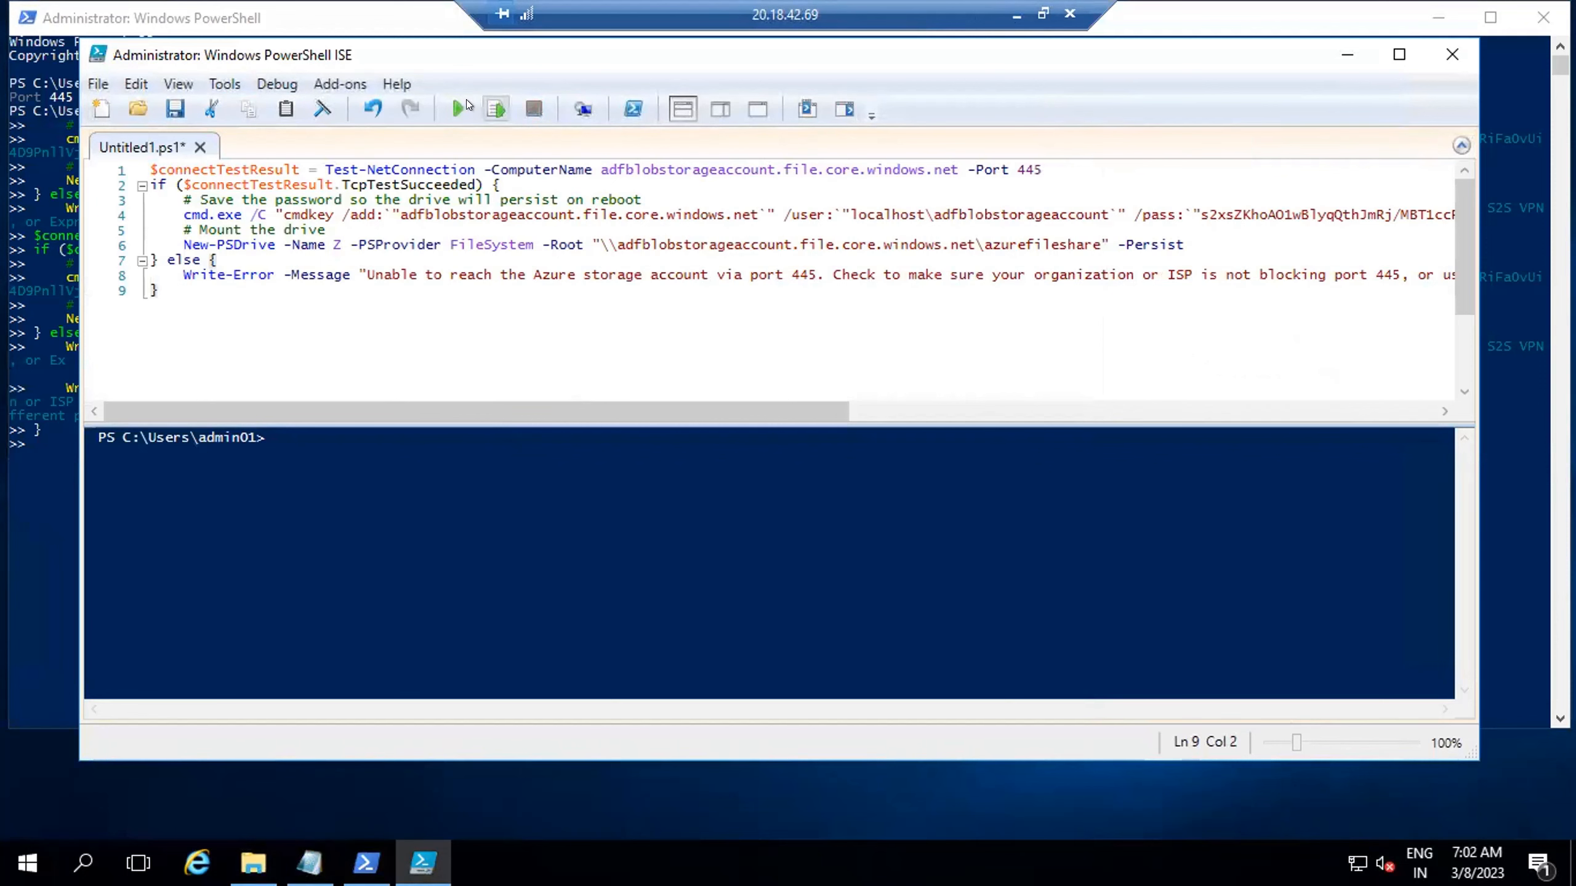
click(457, 108)
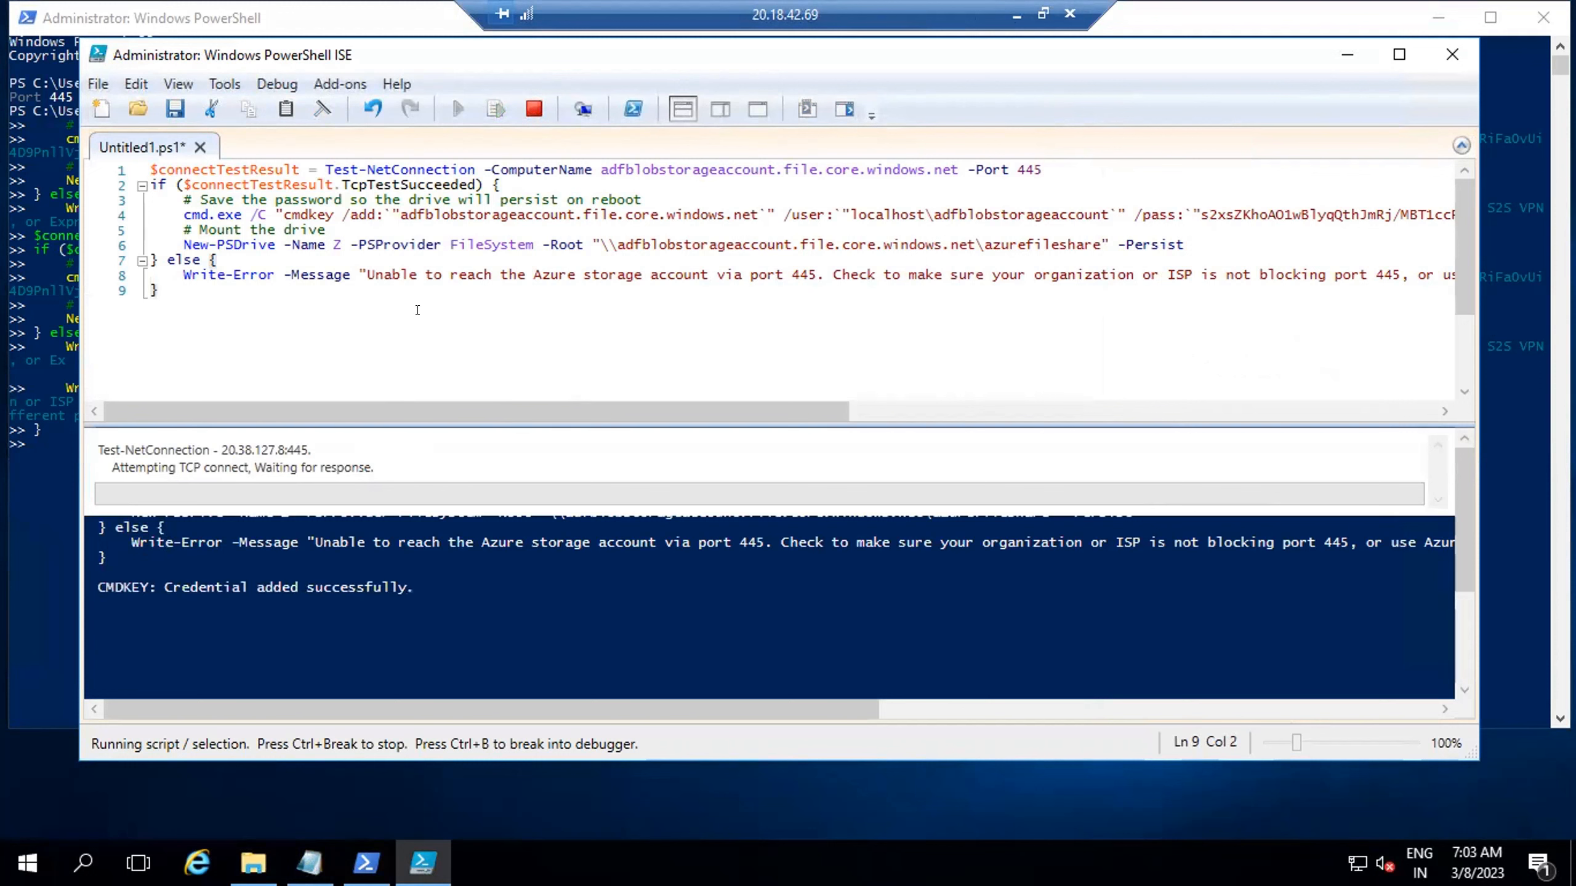
Review the script output and open the azurefileshare (Z:) network drive in File Explorer to view its files.
click(159, 583)
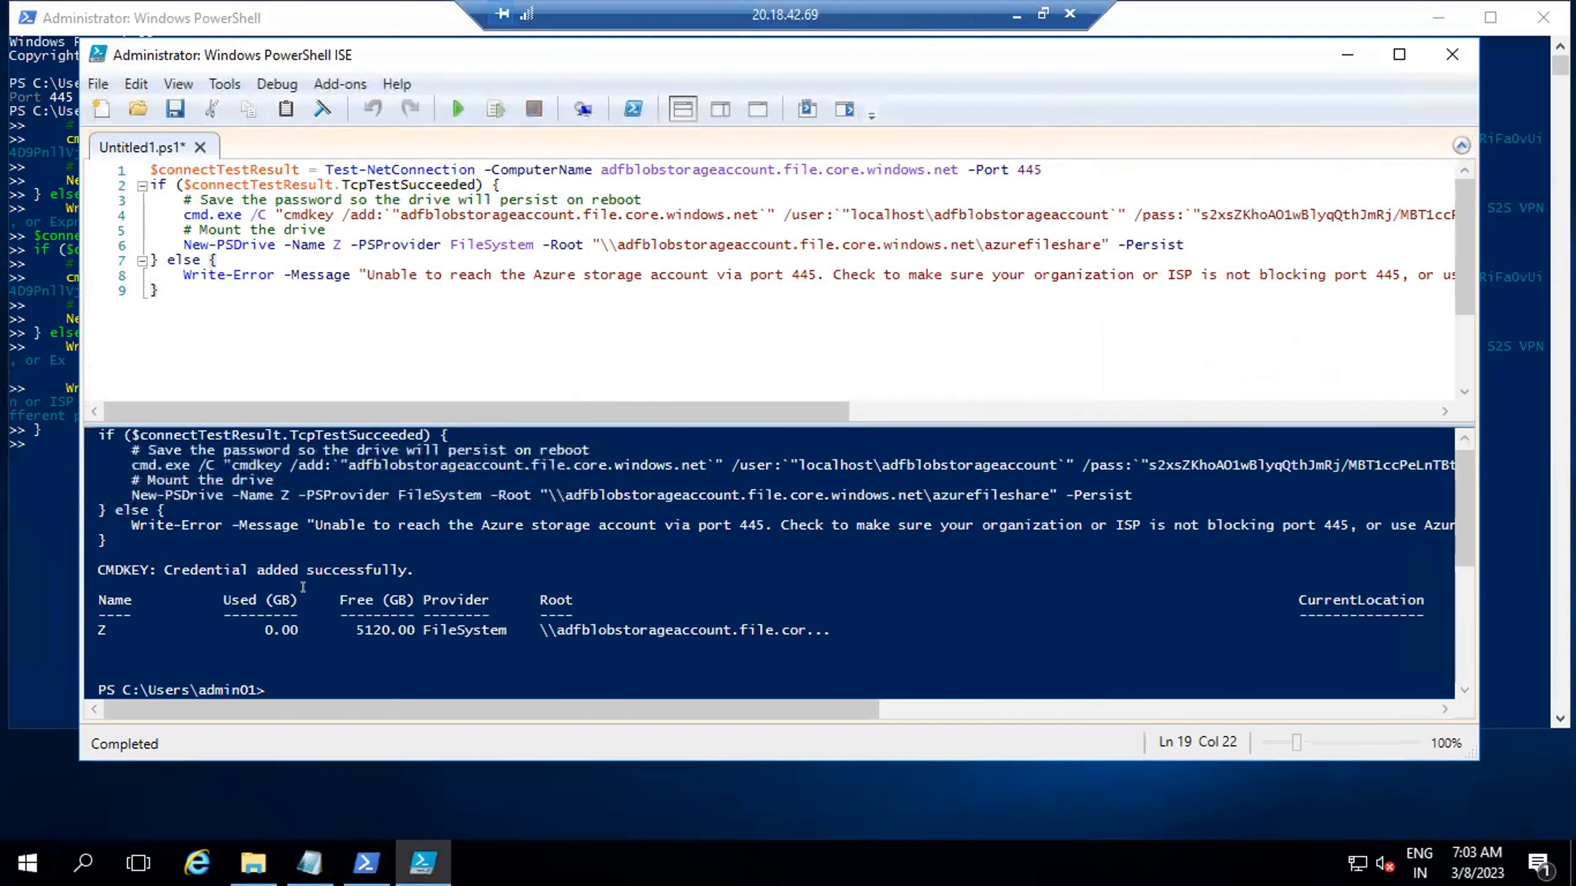
scroll(310, 593, down, 2)
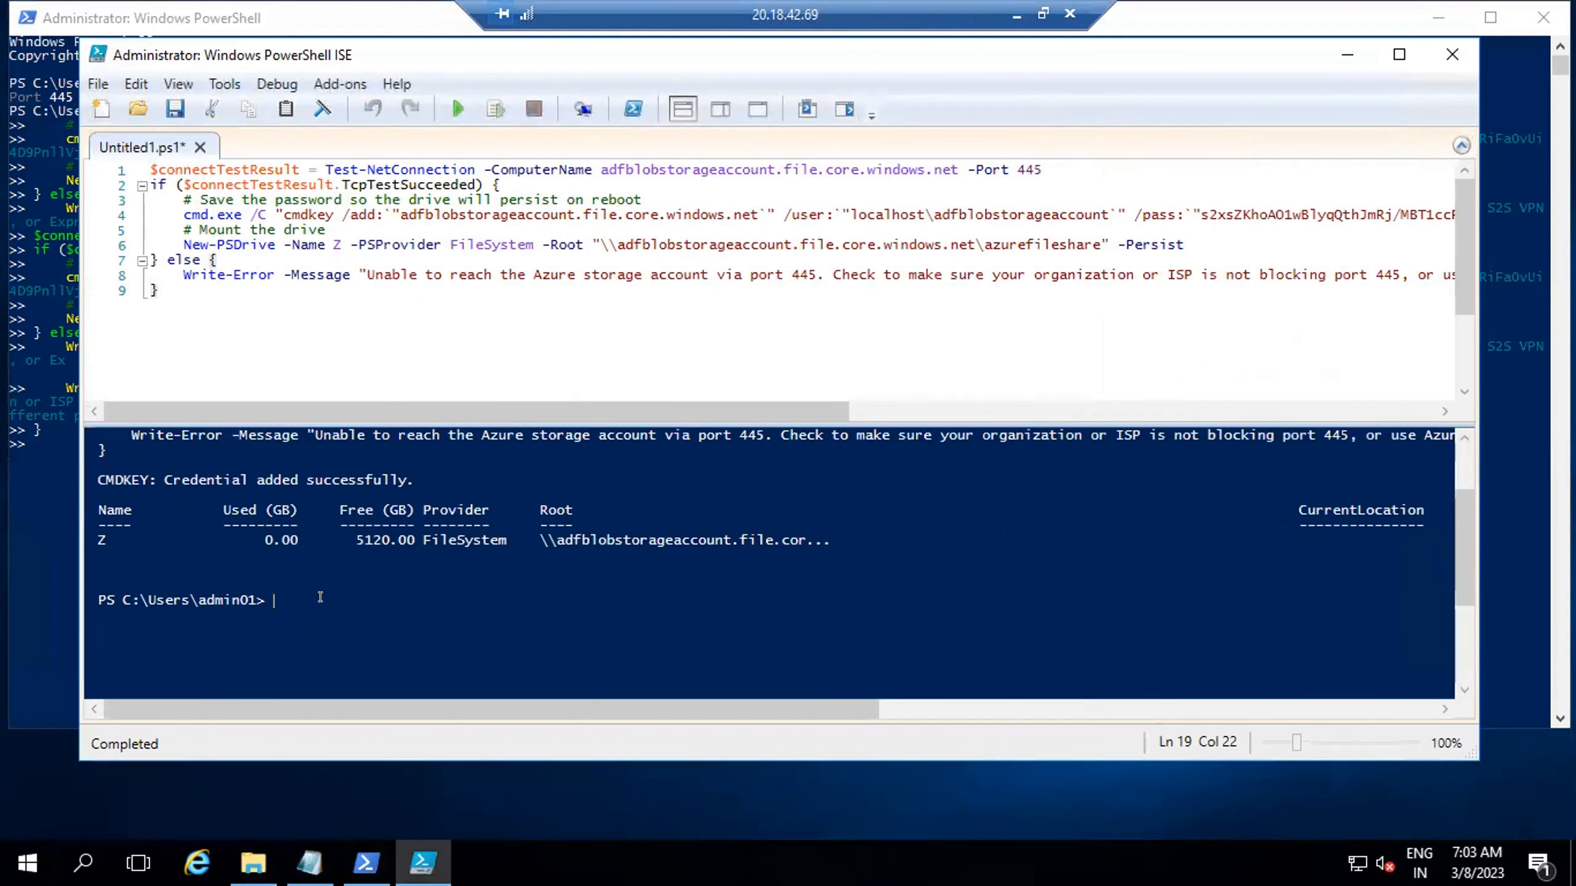
click(253, 863)
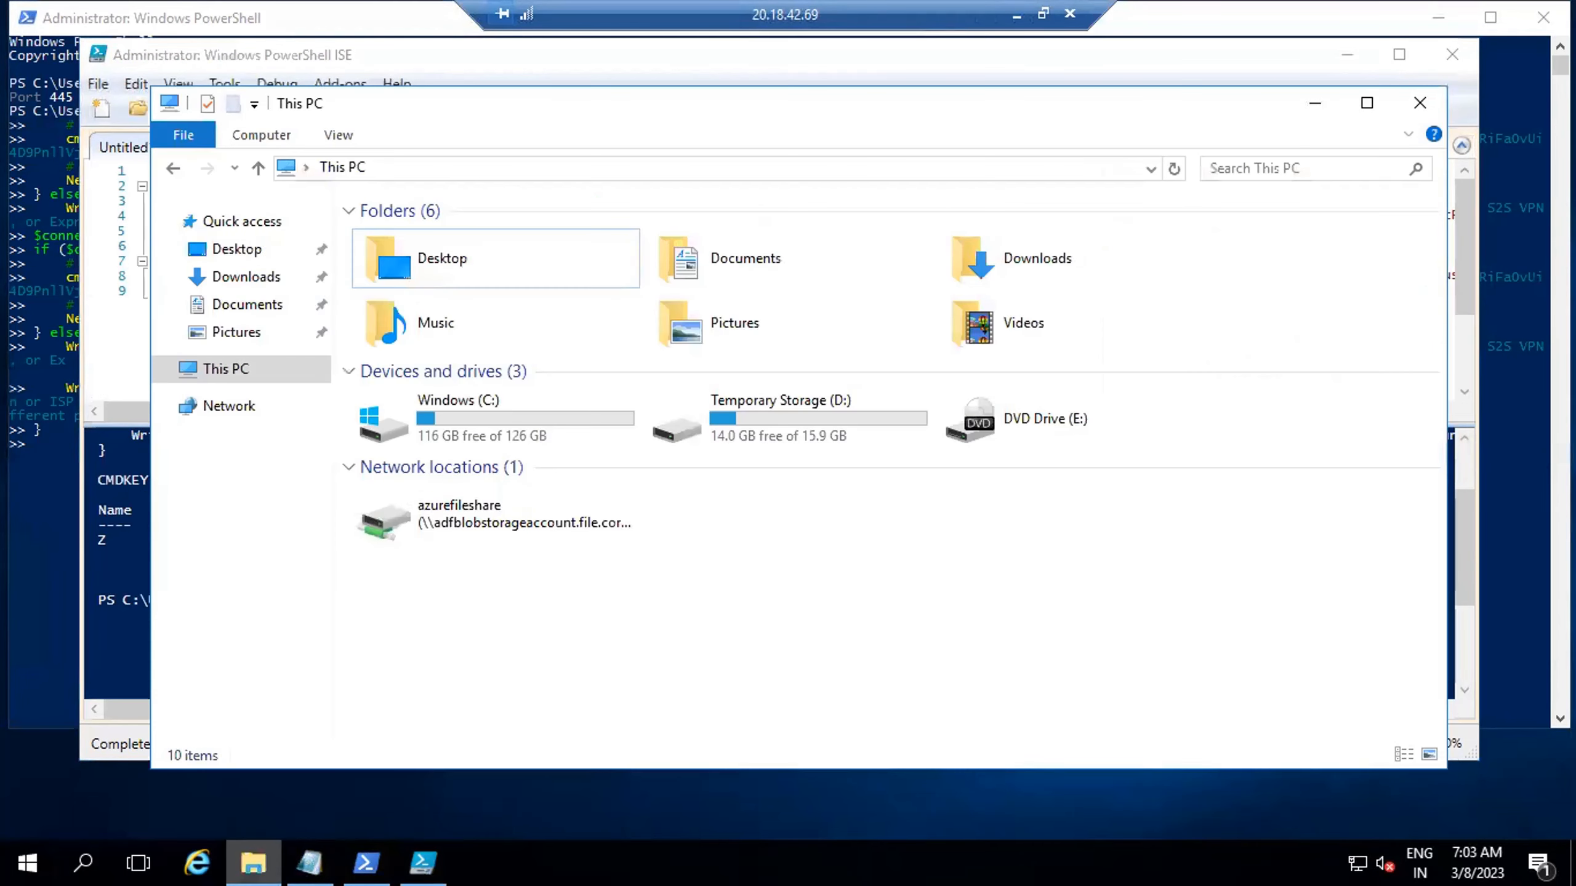
click(465, 523)
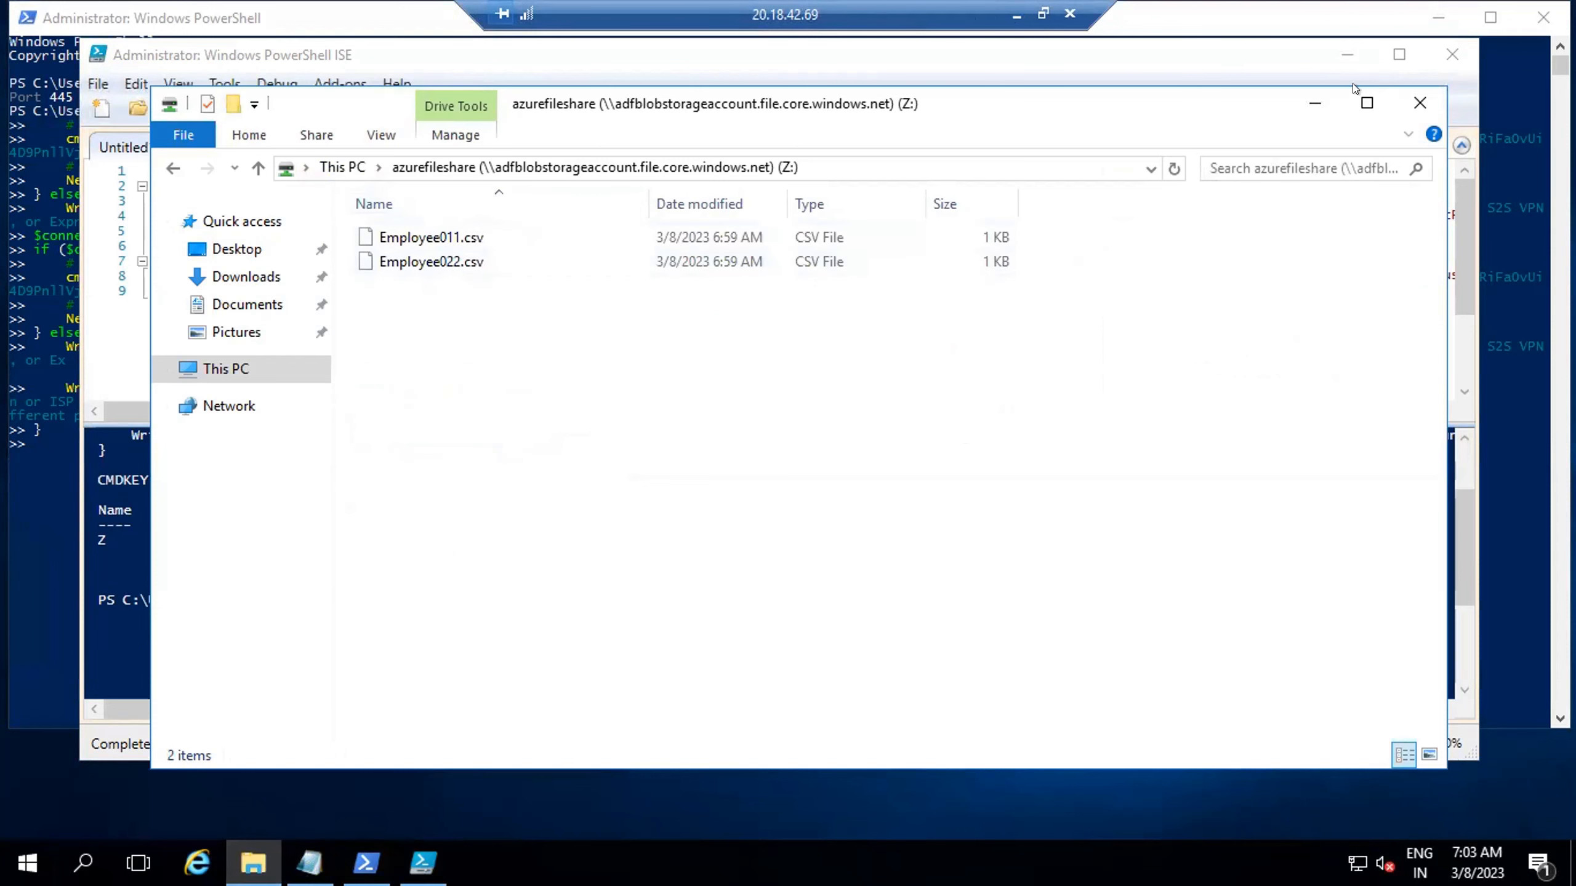
Minimize the File Explorer, PowerShell ISE and PowerShell windows to show the virtual machine's desktop.
click(1314, 102)
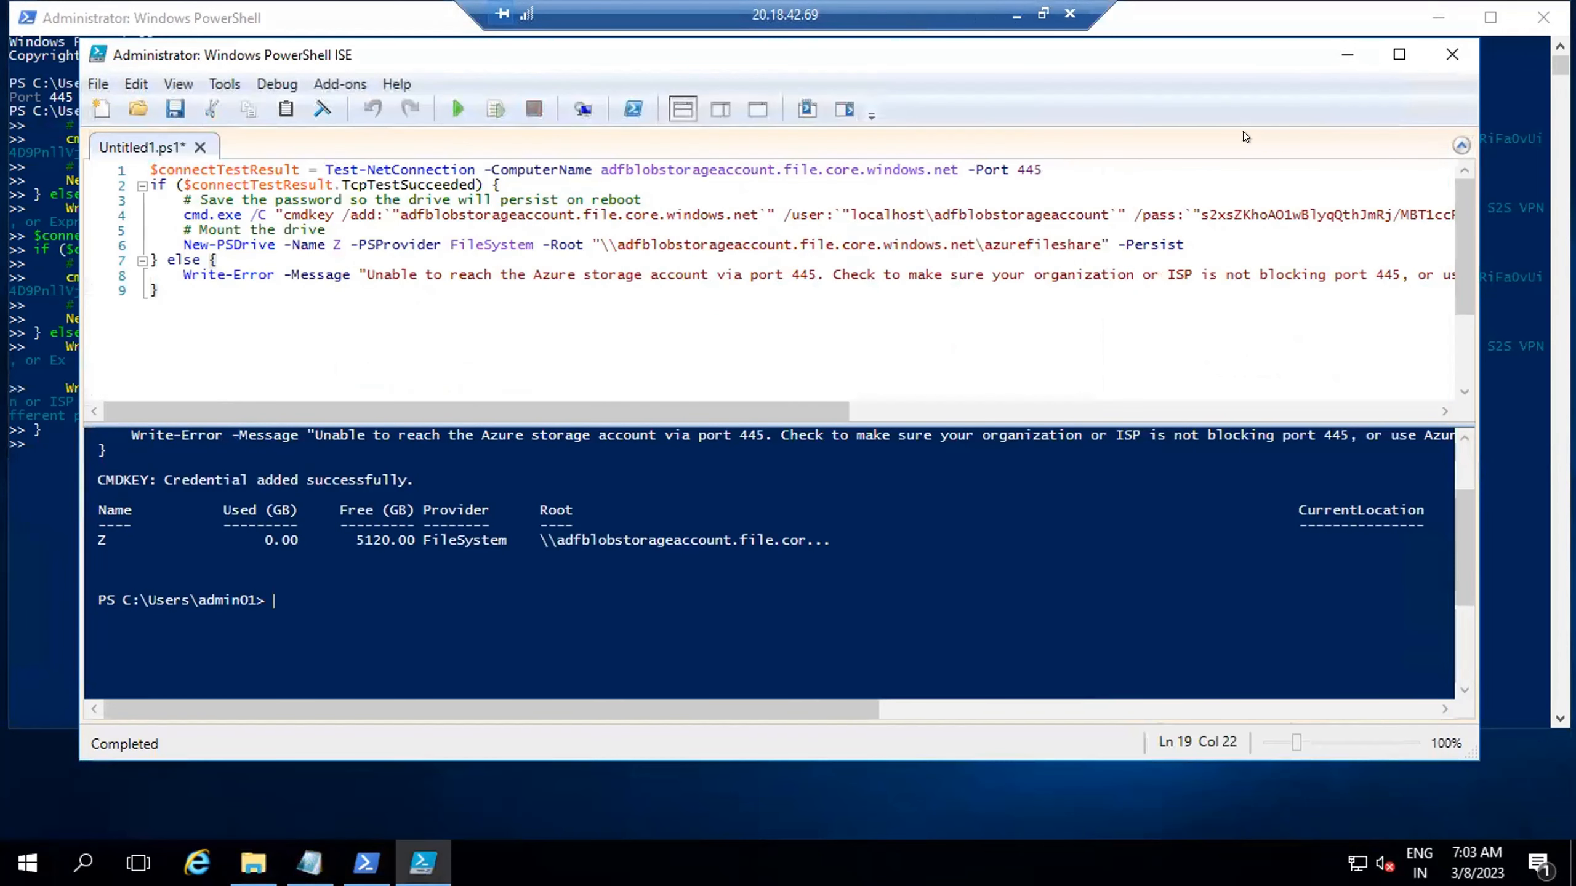
click(1341, 52)
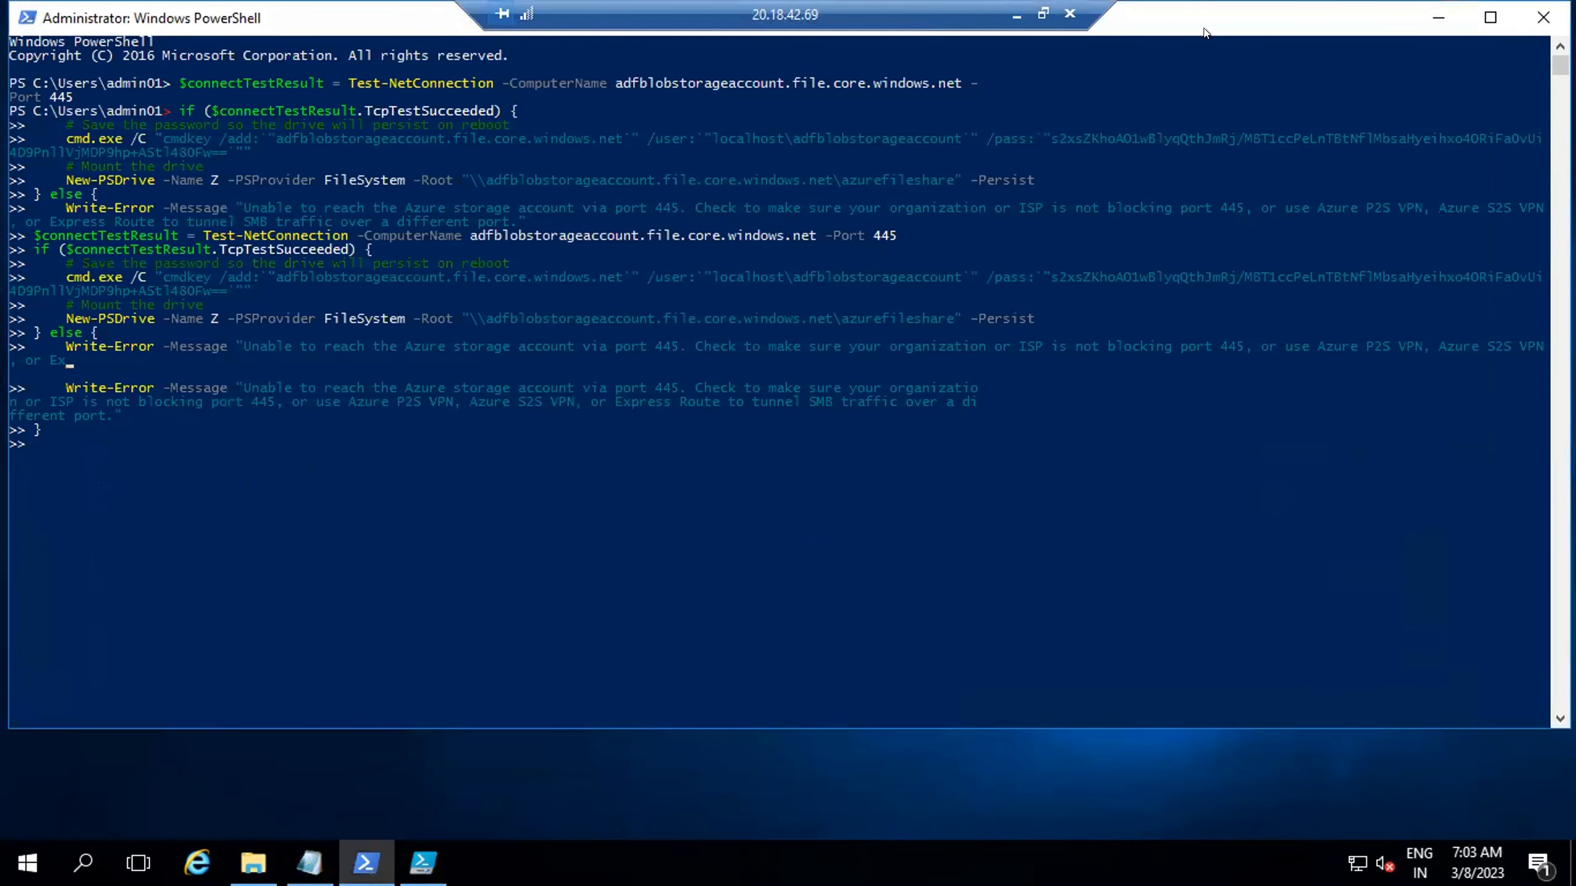
click(1438, 17)
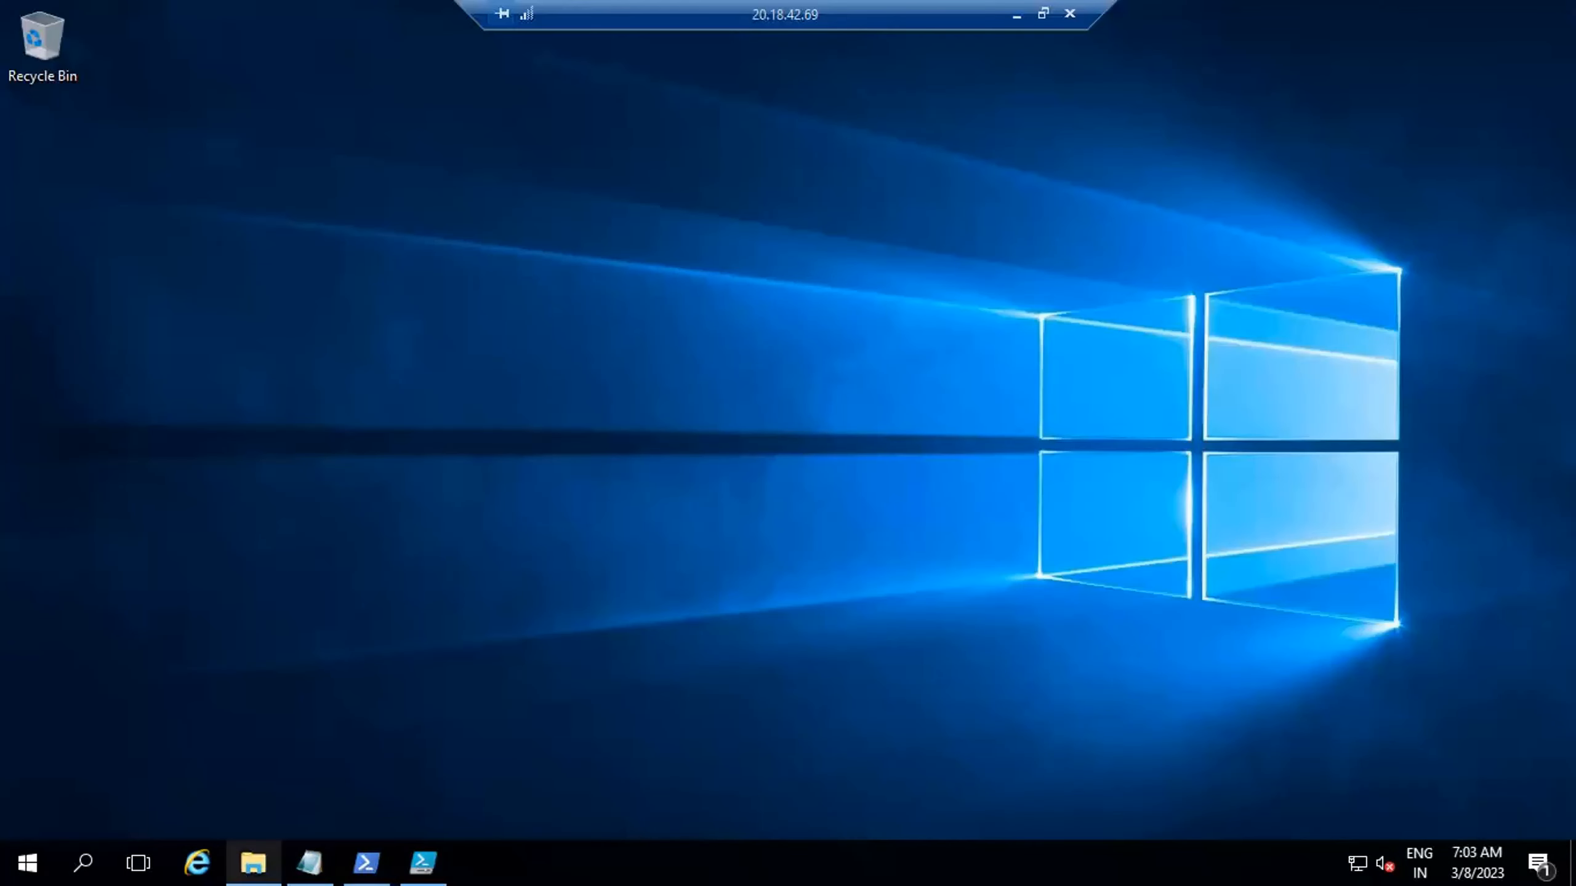
Create a rich text document in the azurefileshare (Z:) drive and name it with the person's first name.
click(253, 862)
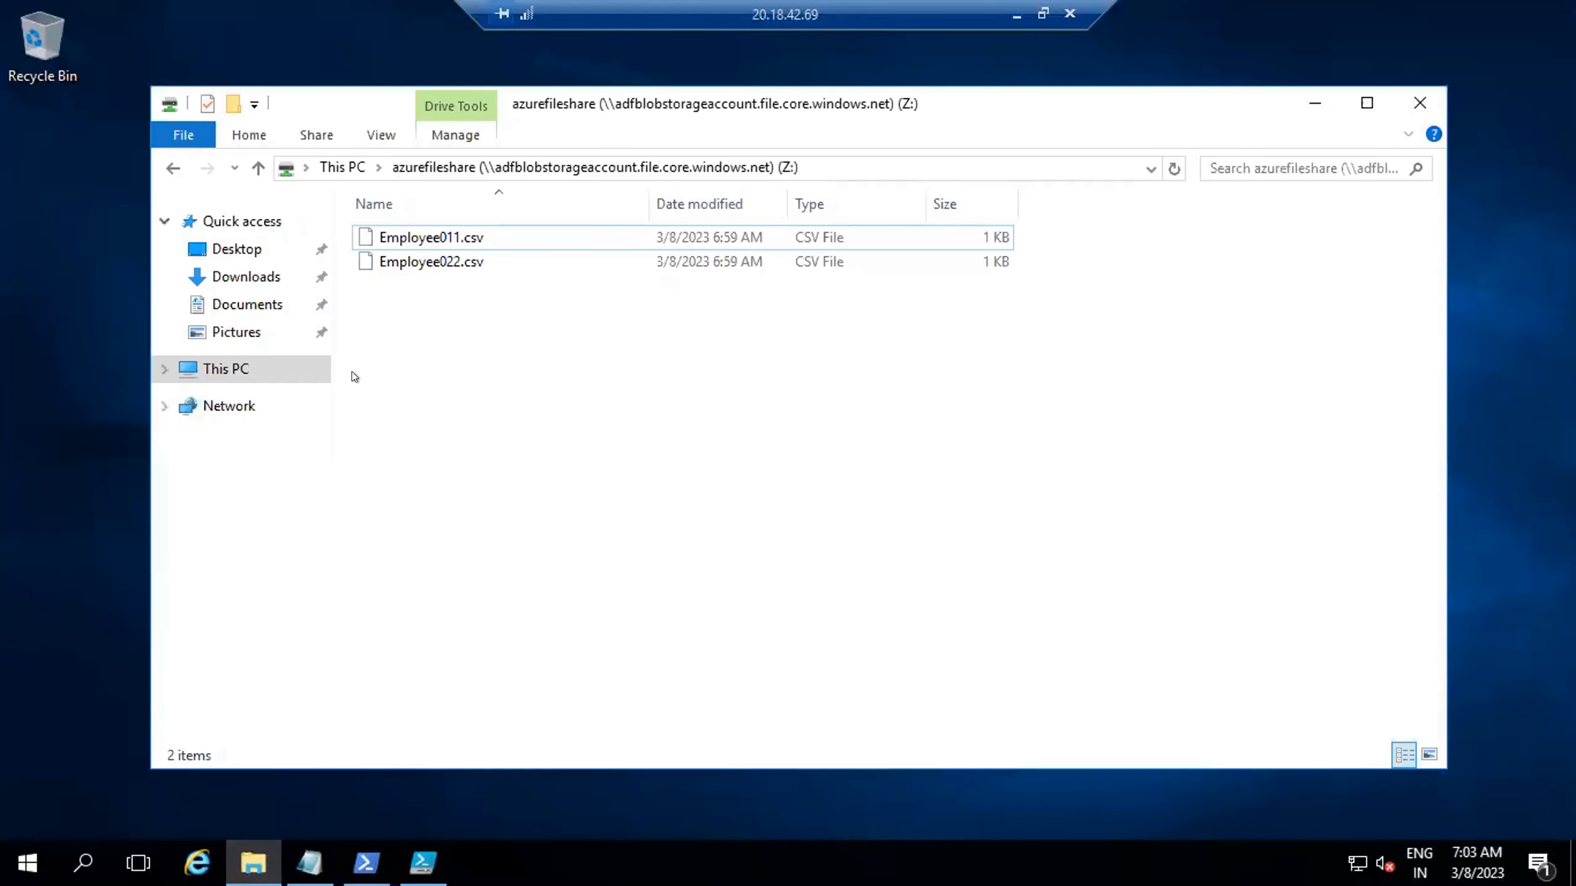
right_click(476, 318)
mouse_move(639, 541)
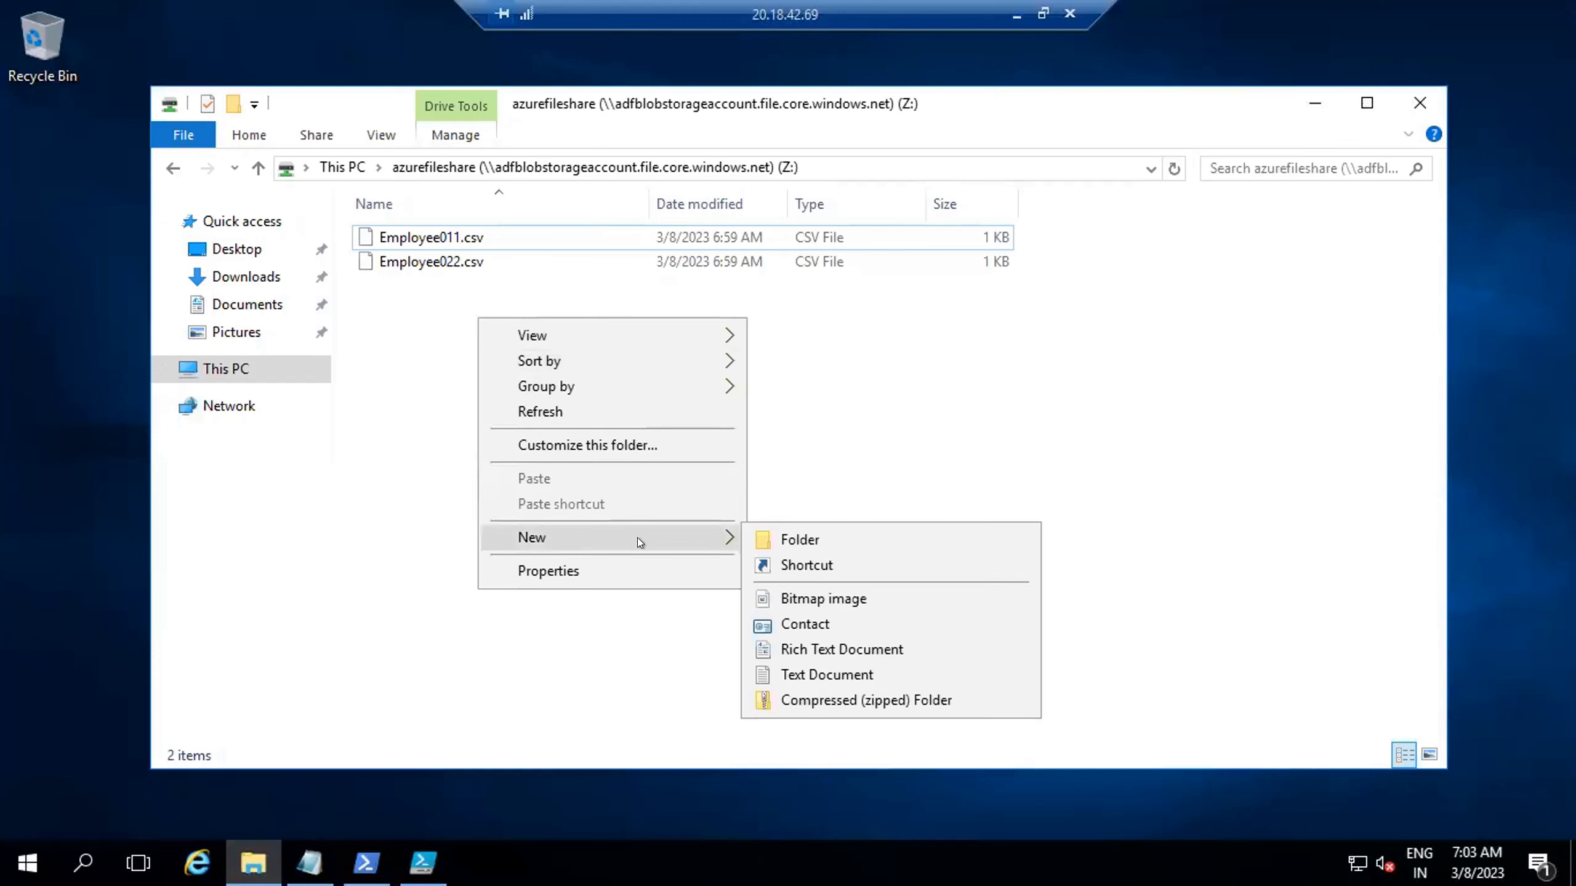
click(799, 651)
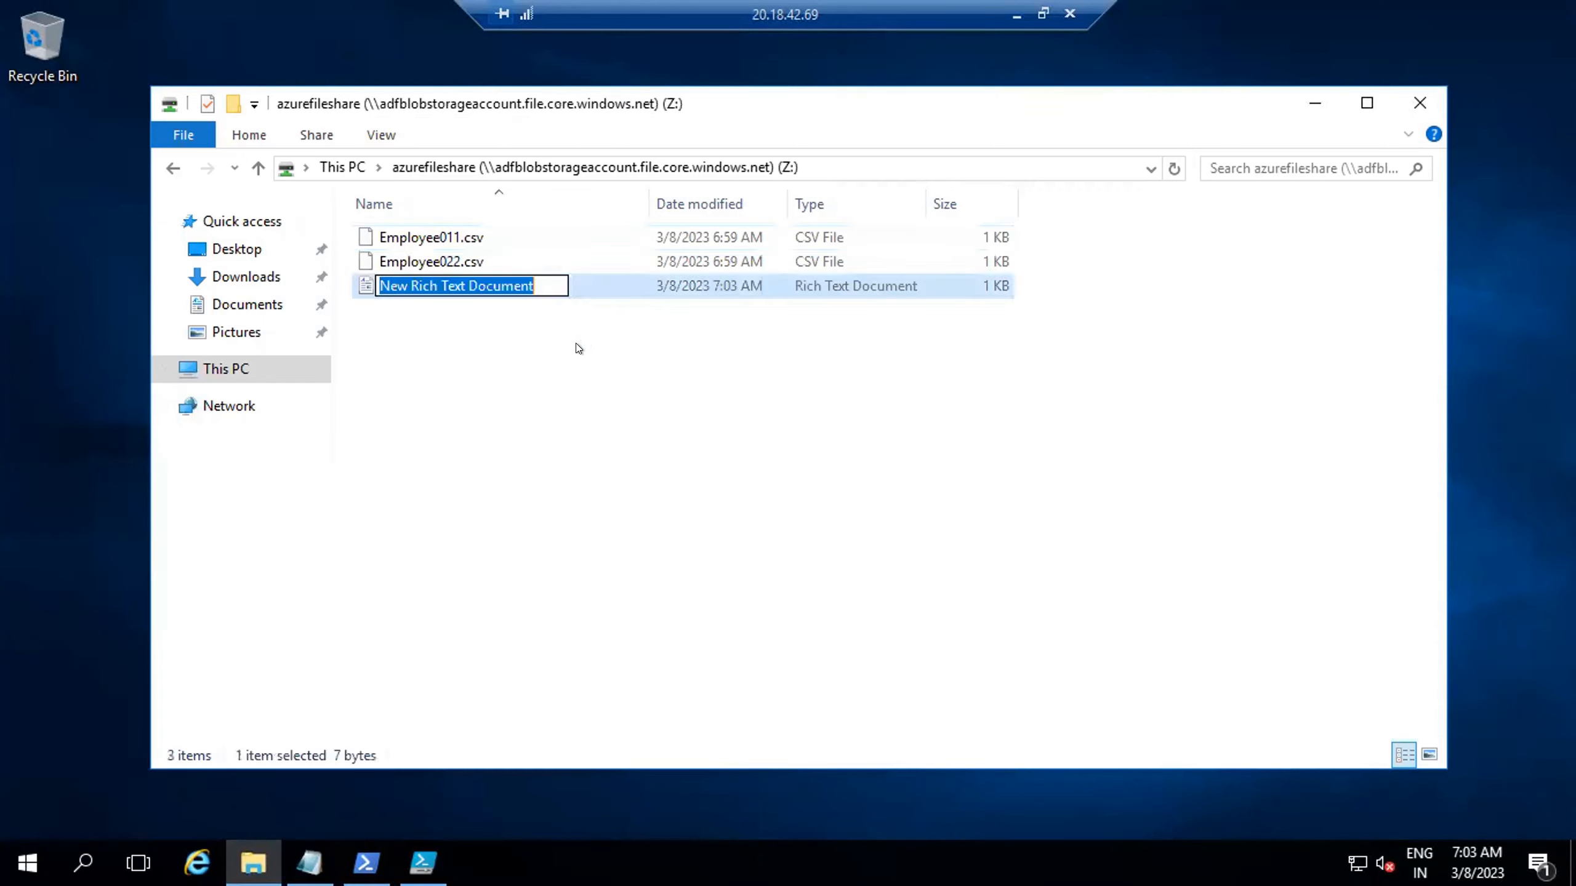
text(San)
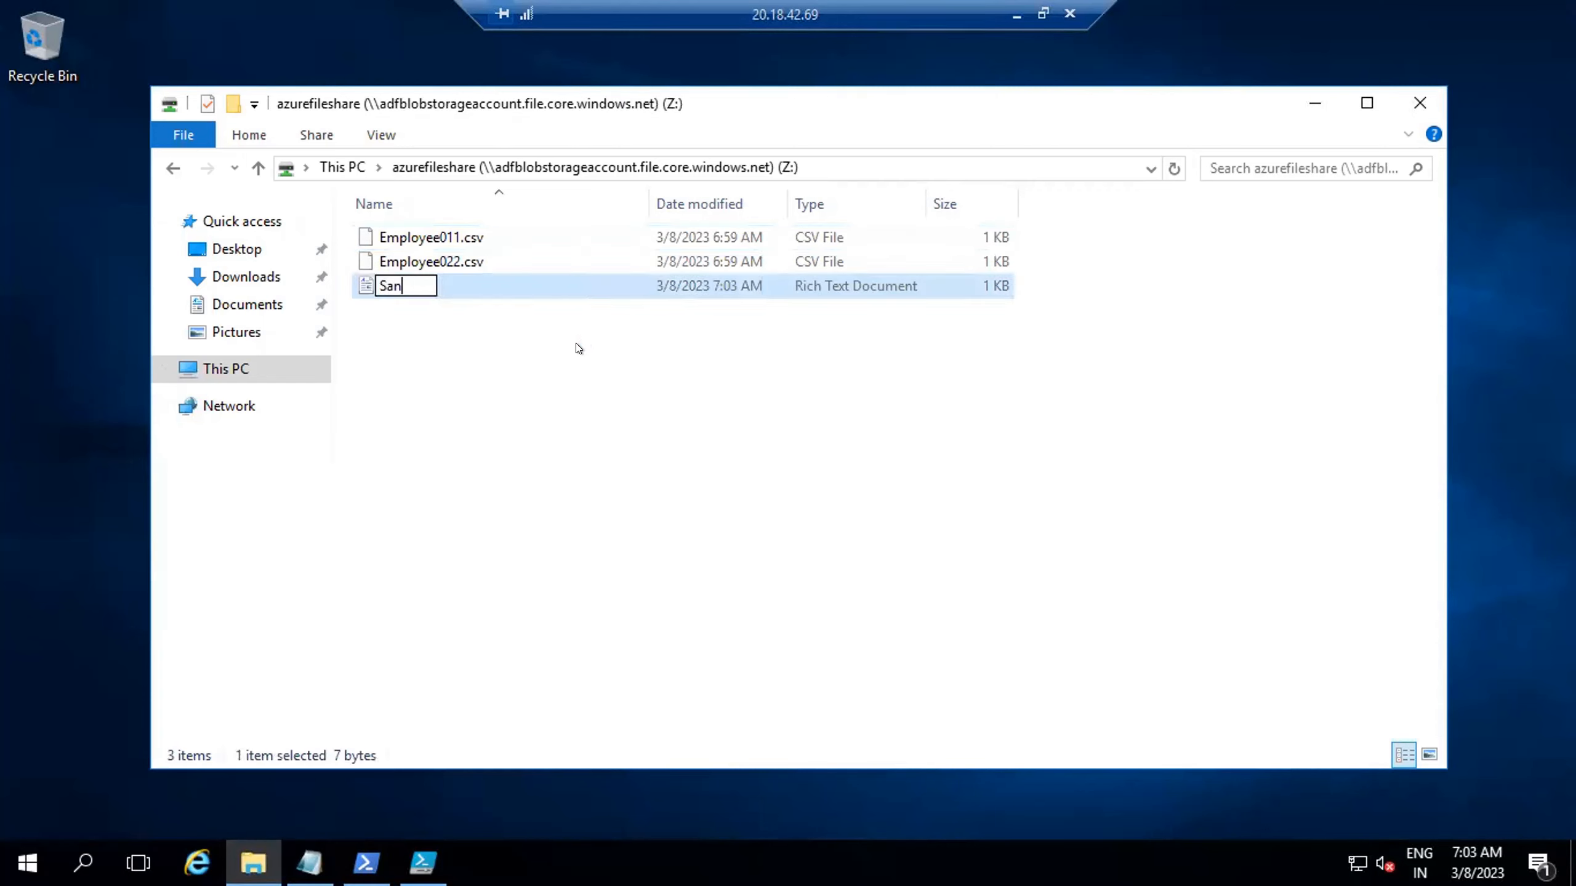
text(jeev)
click(471, 357)
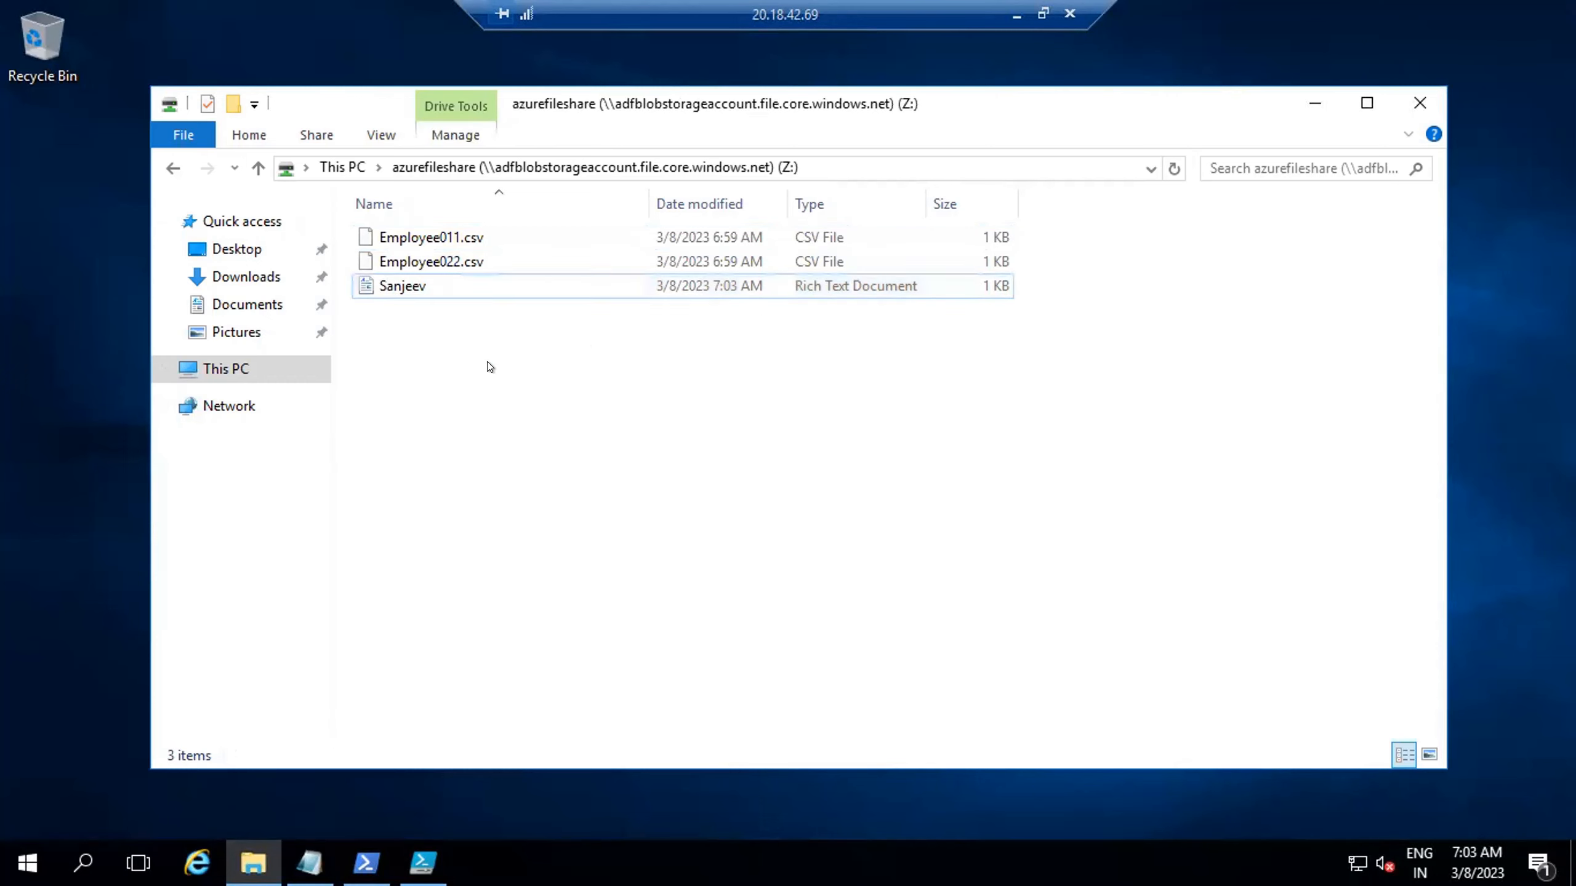
Create a text document named Azure.csv in the azurefileshare (Z:) drive.
right_click(488, 366)
mouse_move(707, 617)
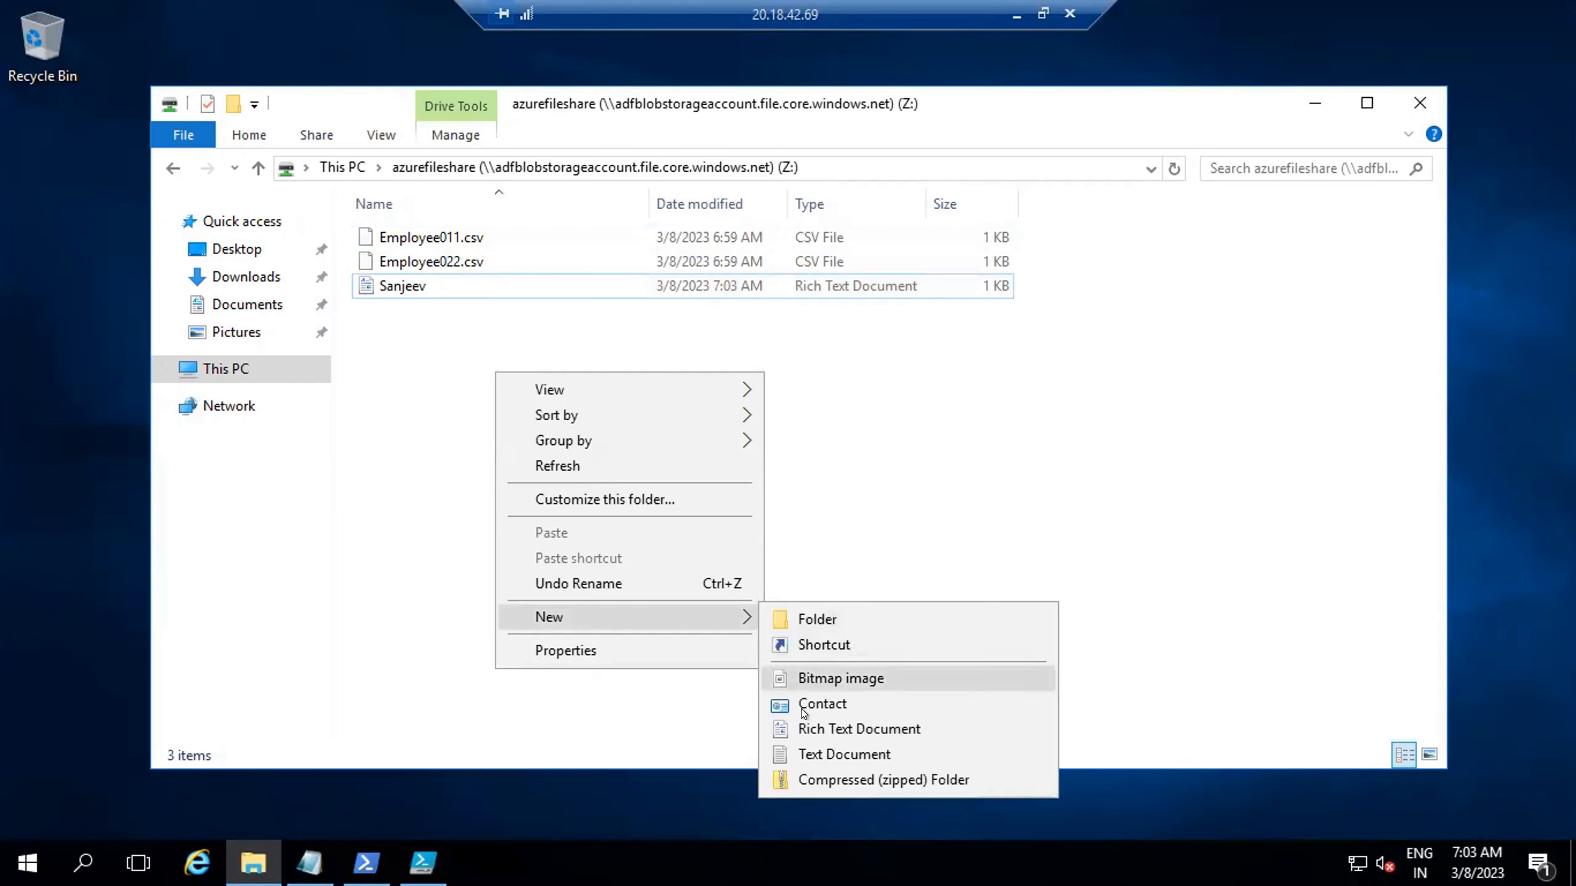
click(806, 754)
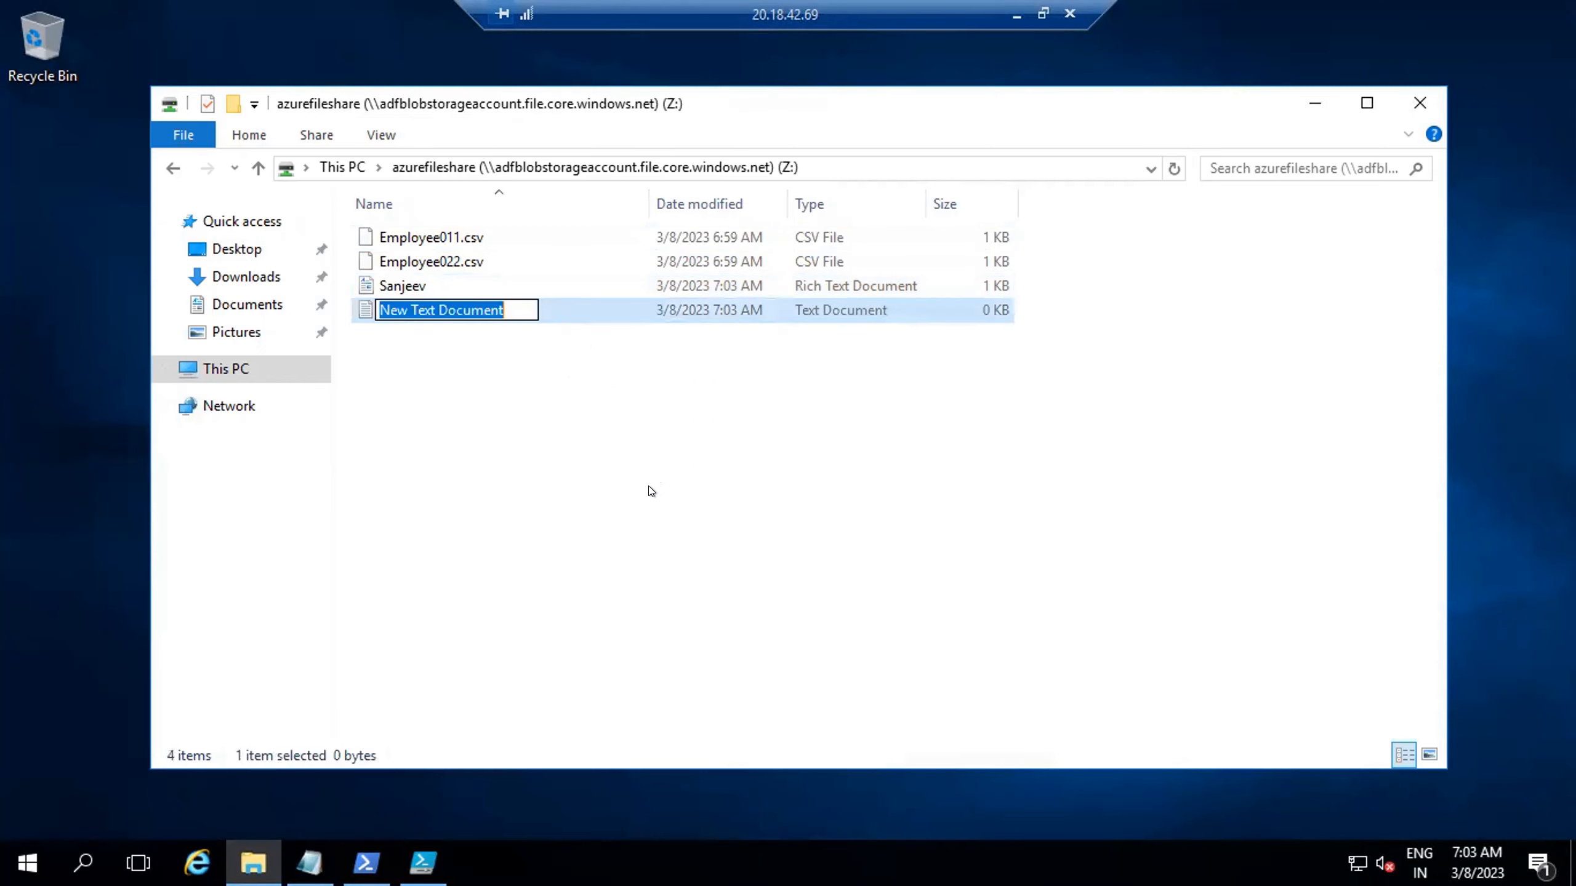
text(Azure.csv)
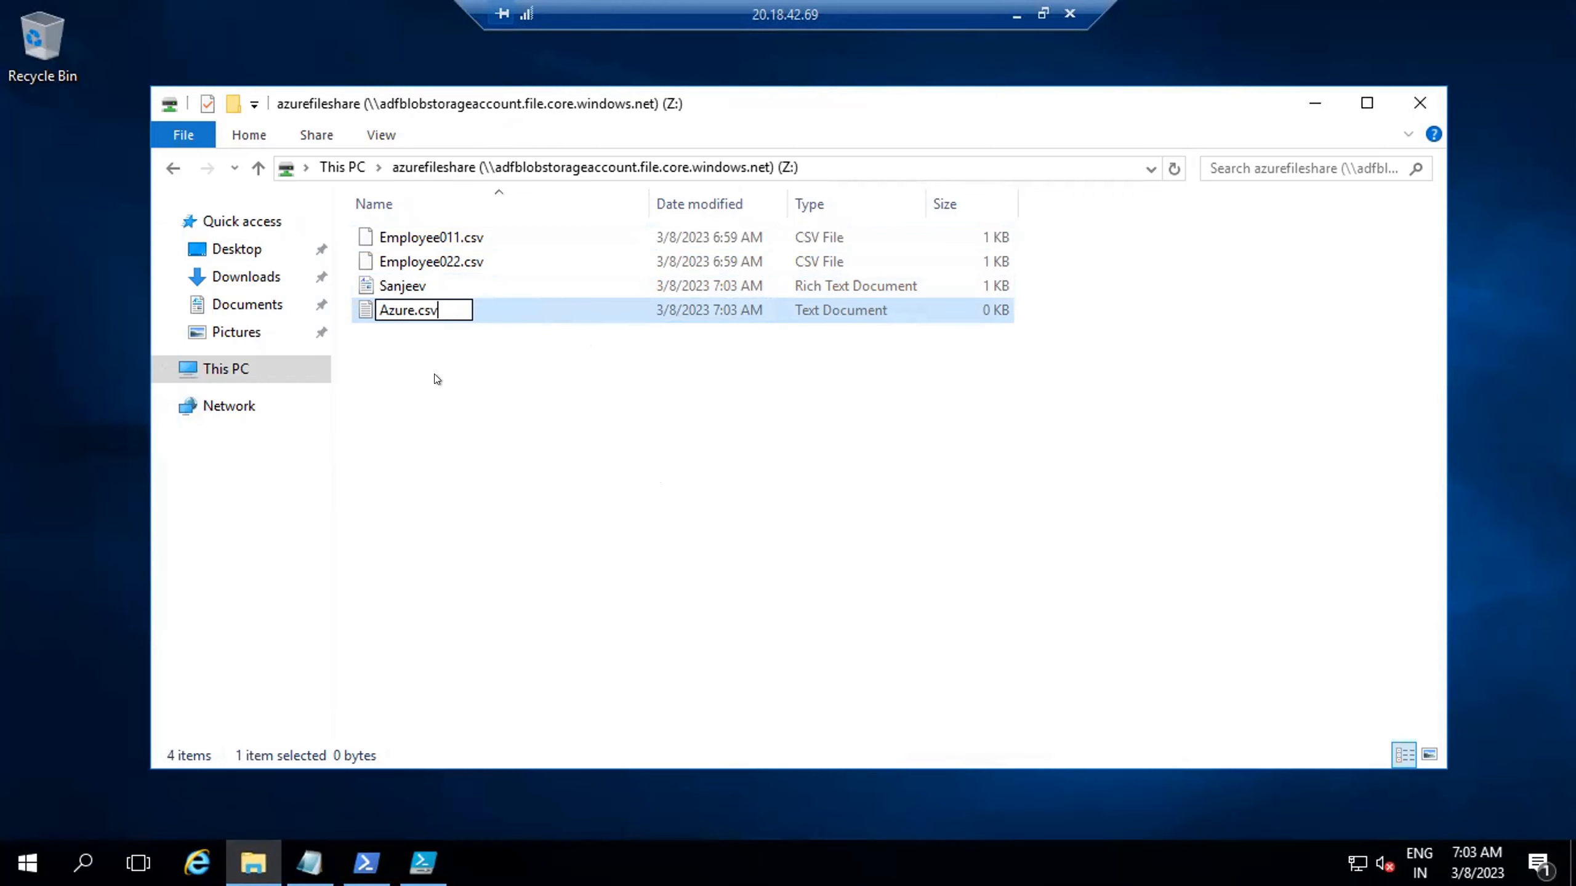
key(Return)
Open the Azure.csv text document, enter "Hello ADF", then save and close it.
double_click(420, 308)
text(Hello ADF)
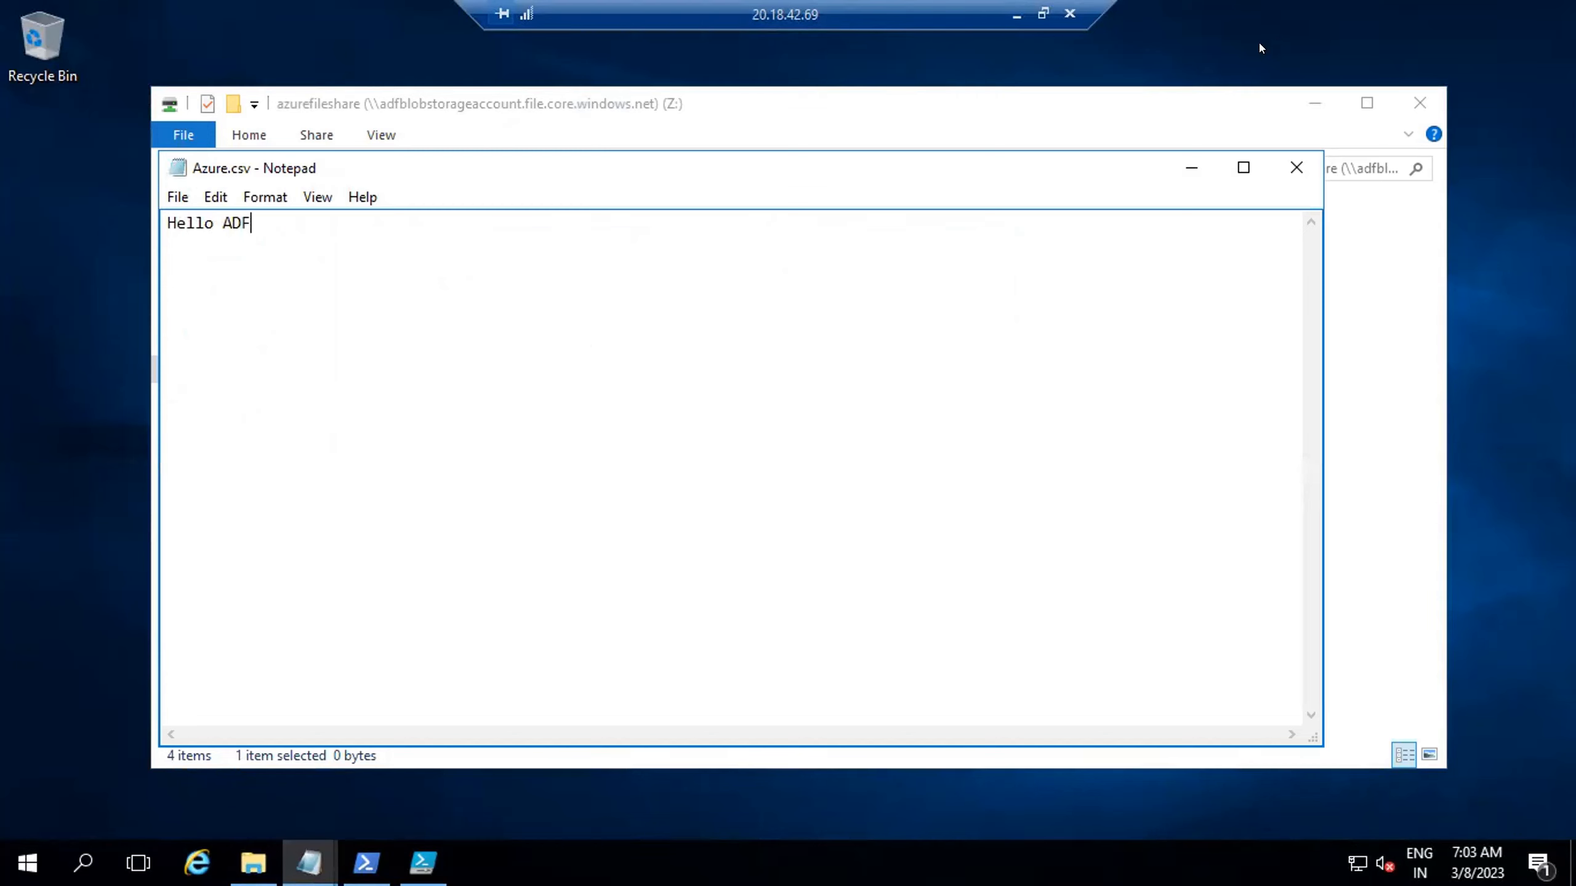
click(1294, 166)
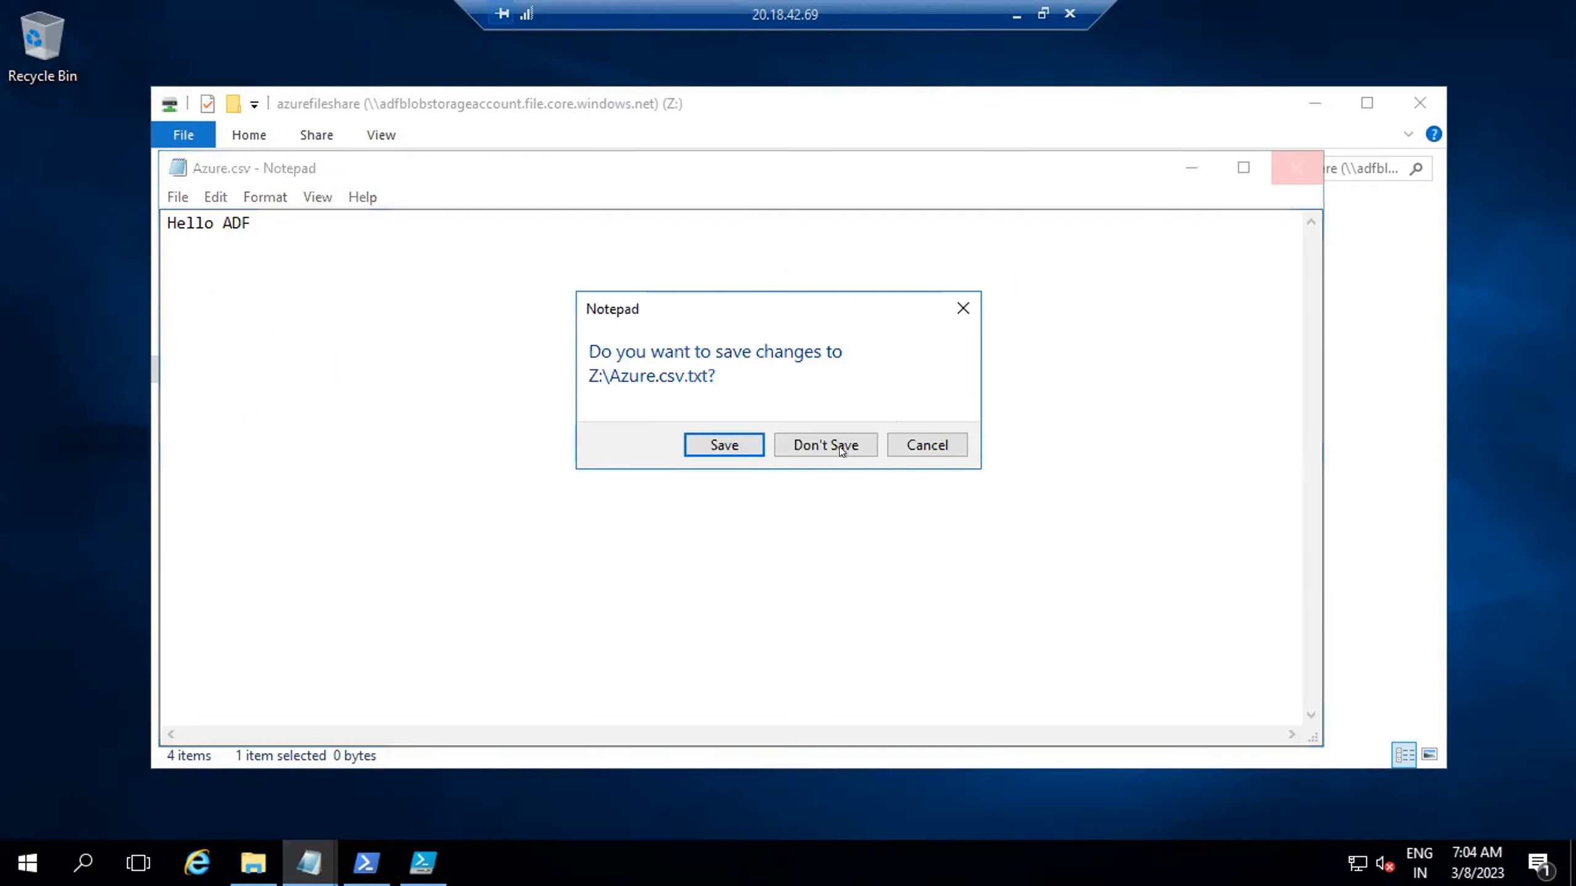
click(730, 448)
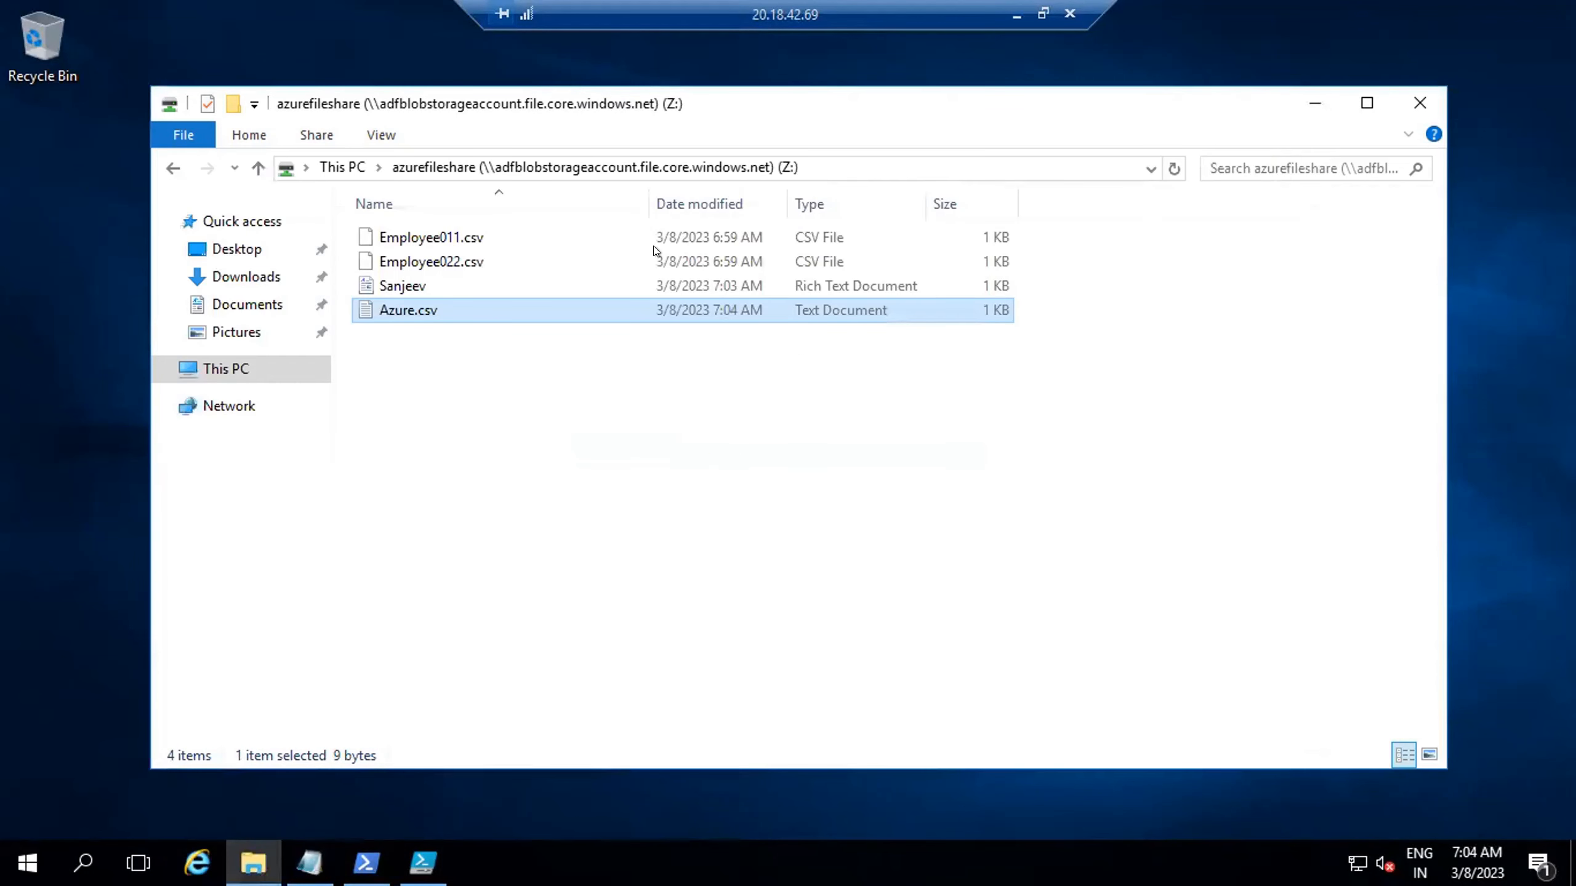
Open the rich text document in WordPad, enter "Hello India", then save and close it.
double_click(397, 286)
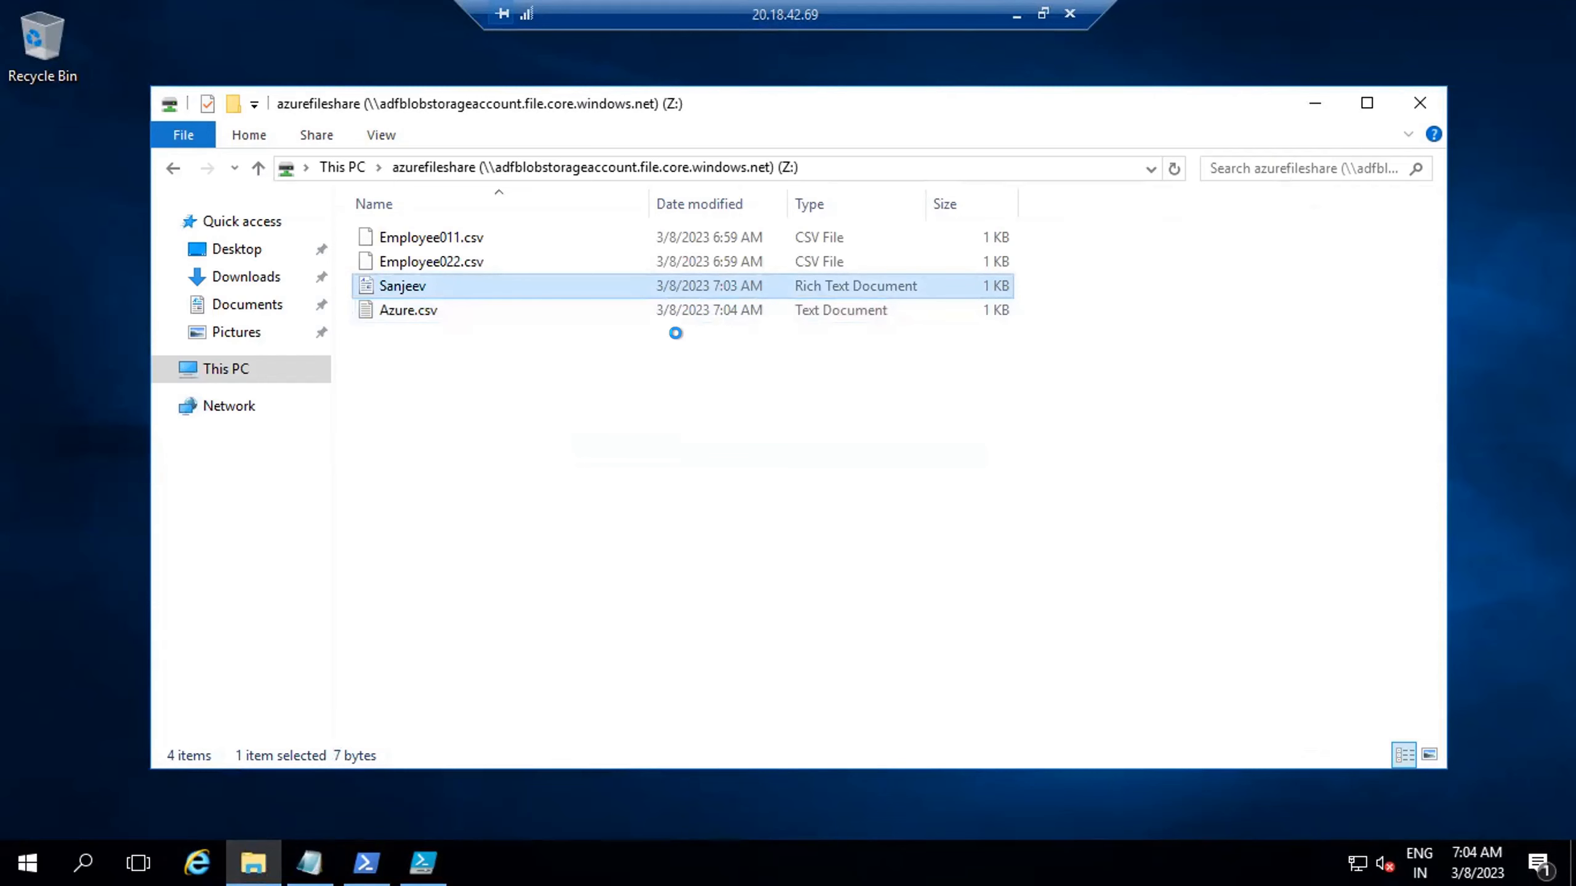
text(Hello India)
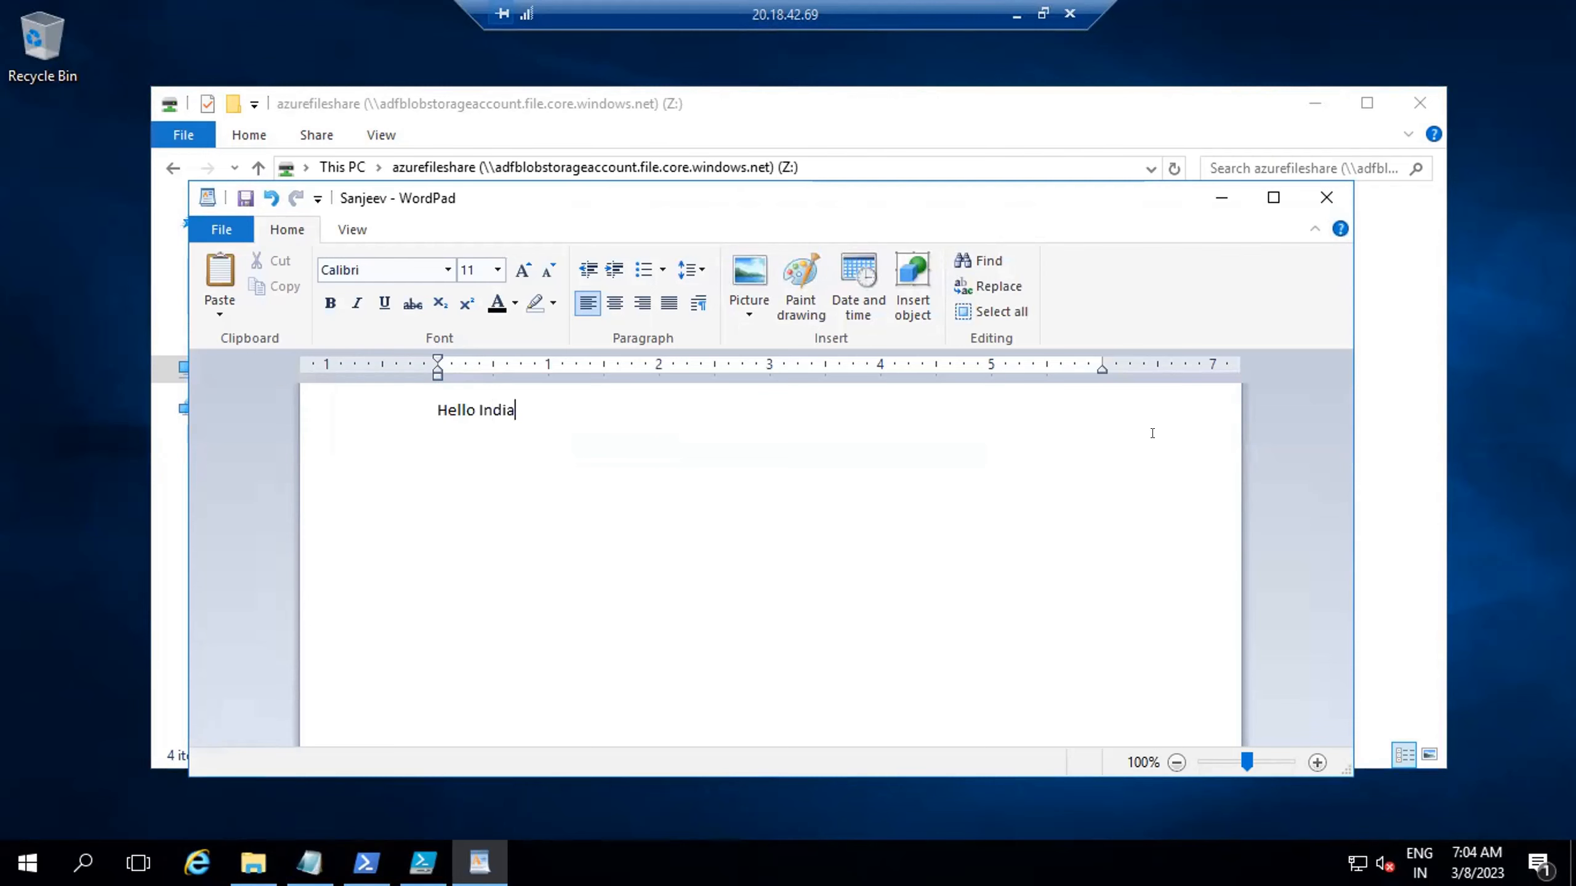
click(1326, 197)
click(705, 508)
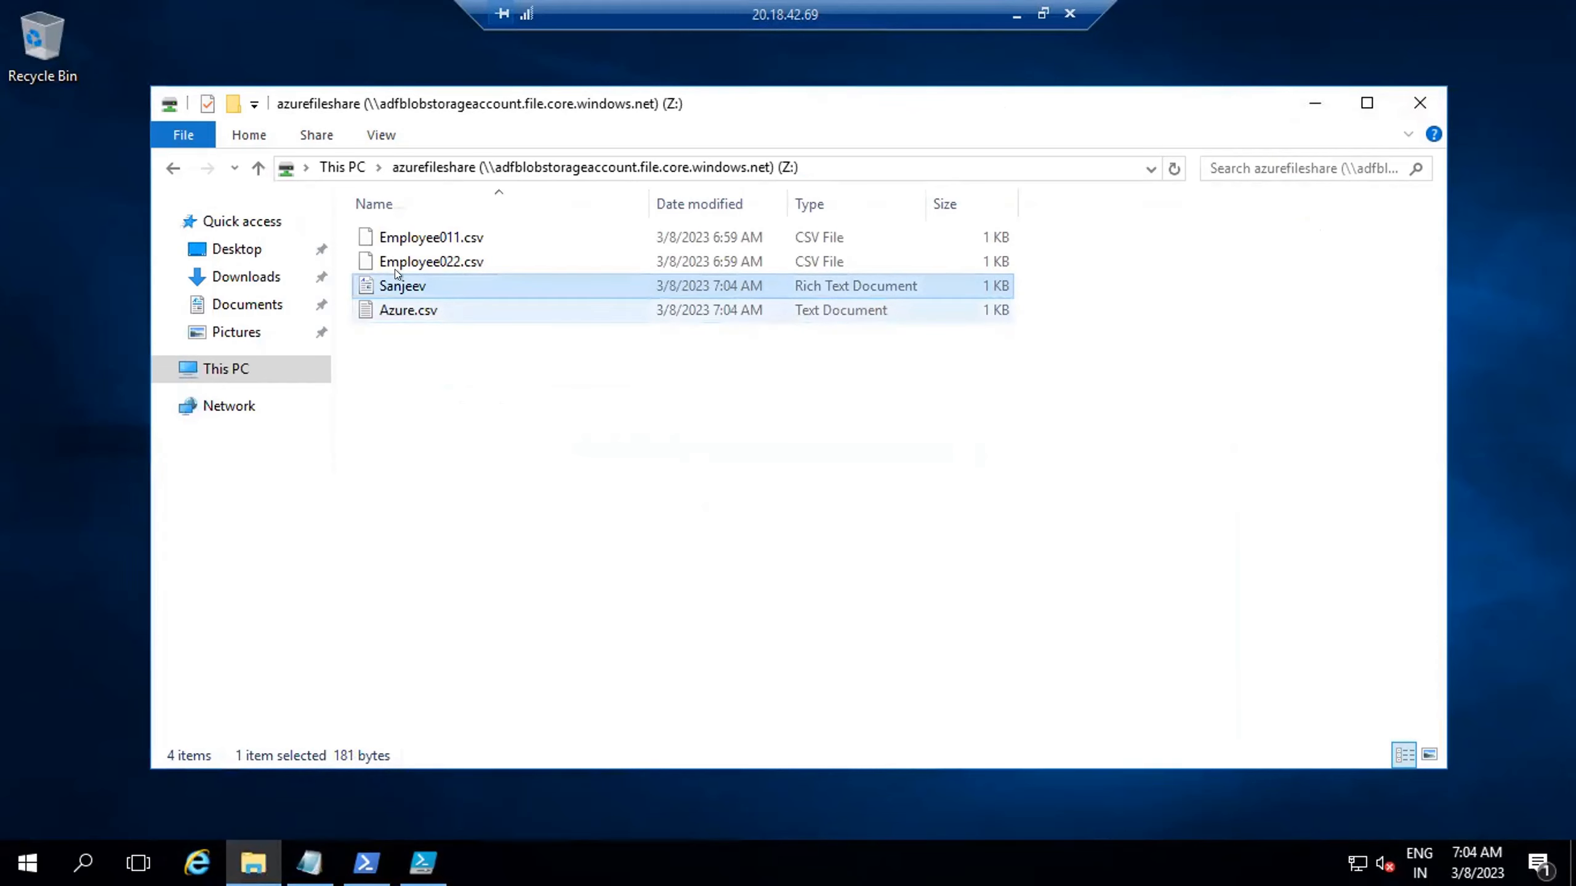
click(451, 417)
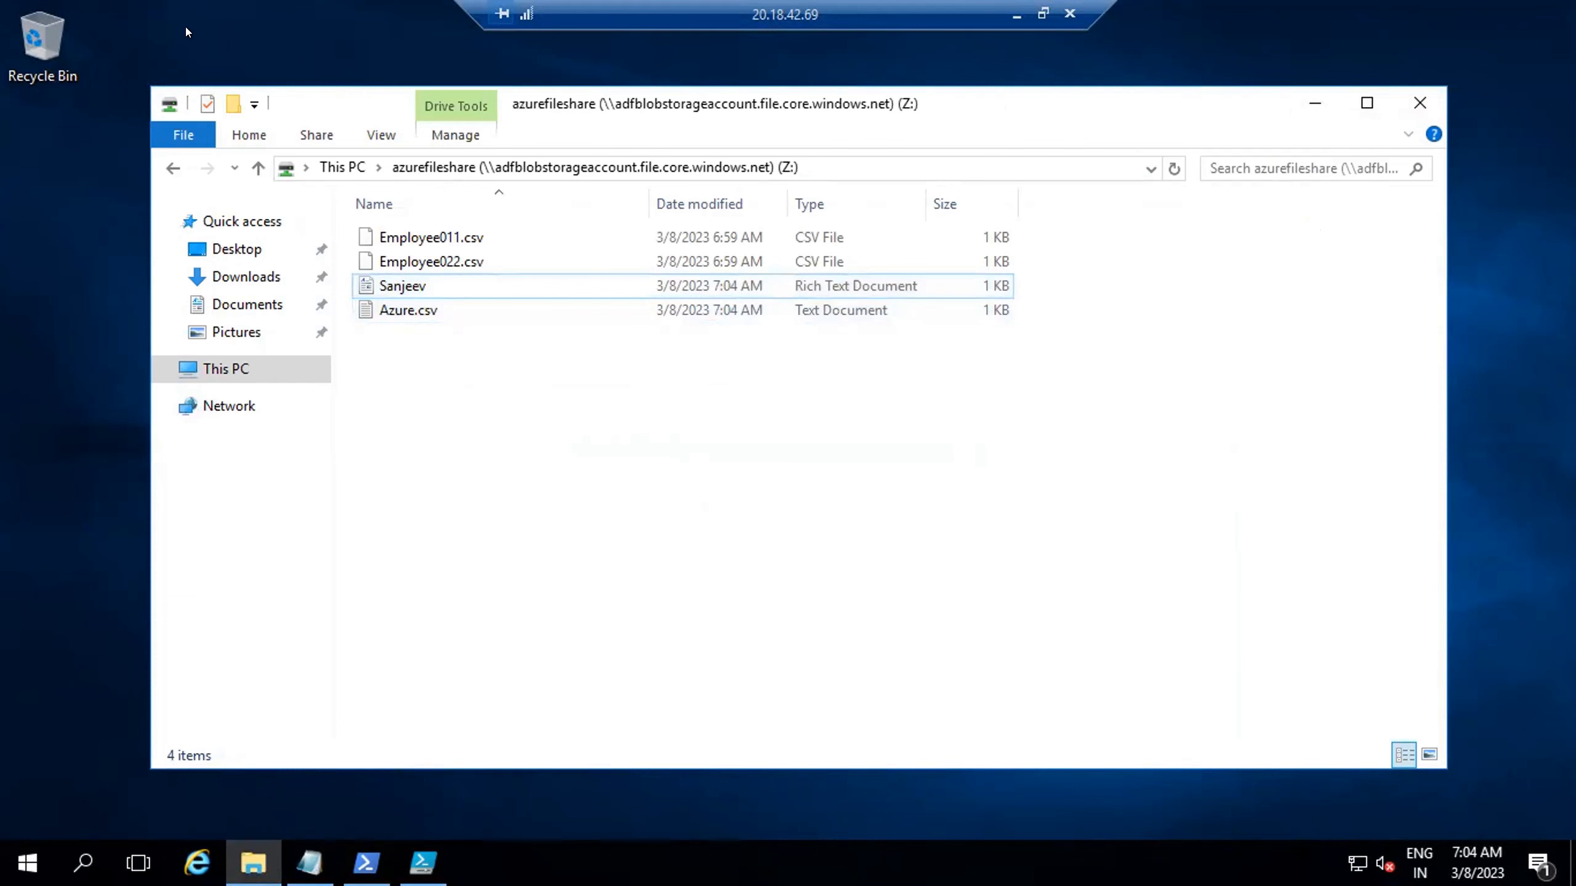
Minimize the remote desktop session and reopen azurefileshare under adfblobstorageaccount's file shares in the Azure portal to view its files.
click(1042, 14)
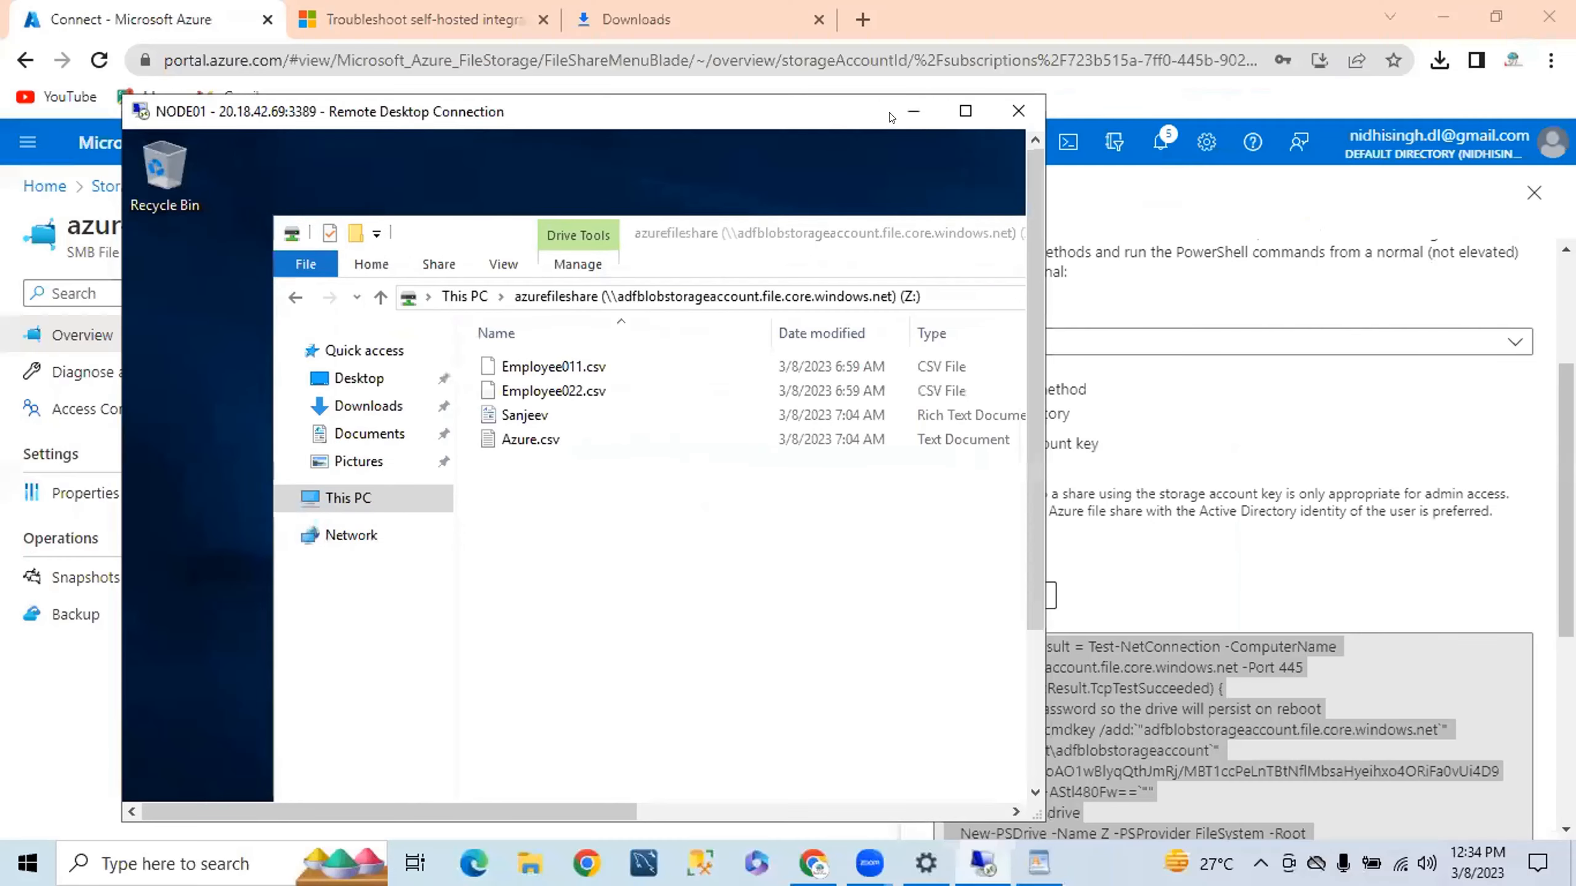
click(913, 110)
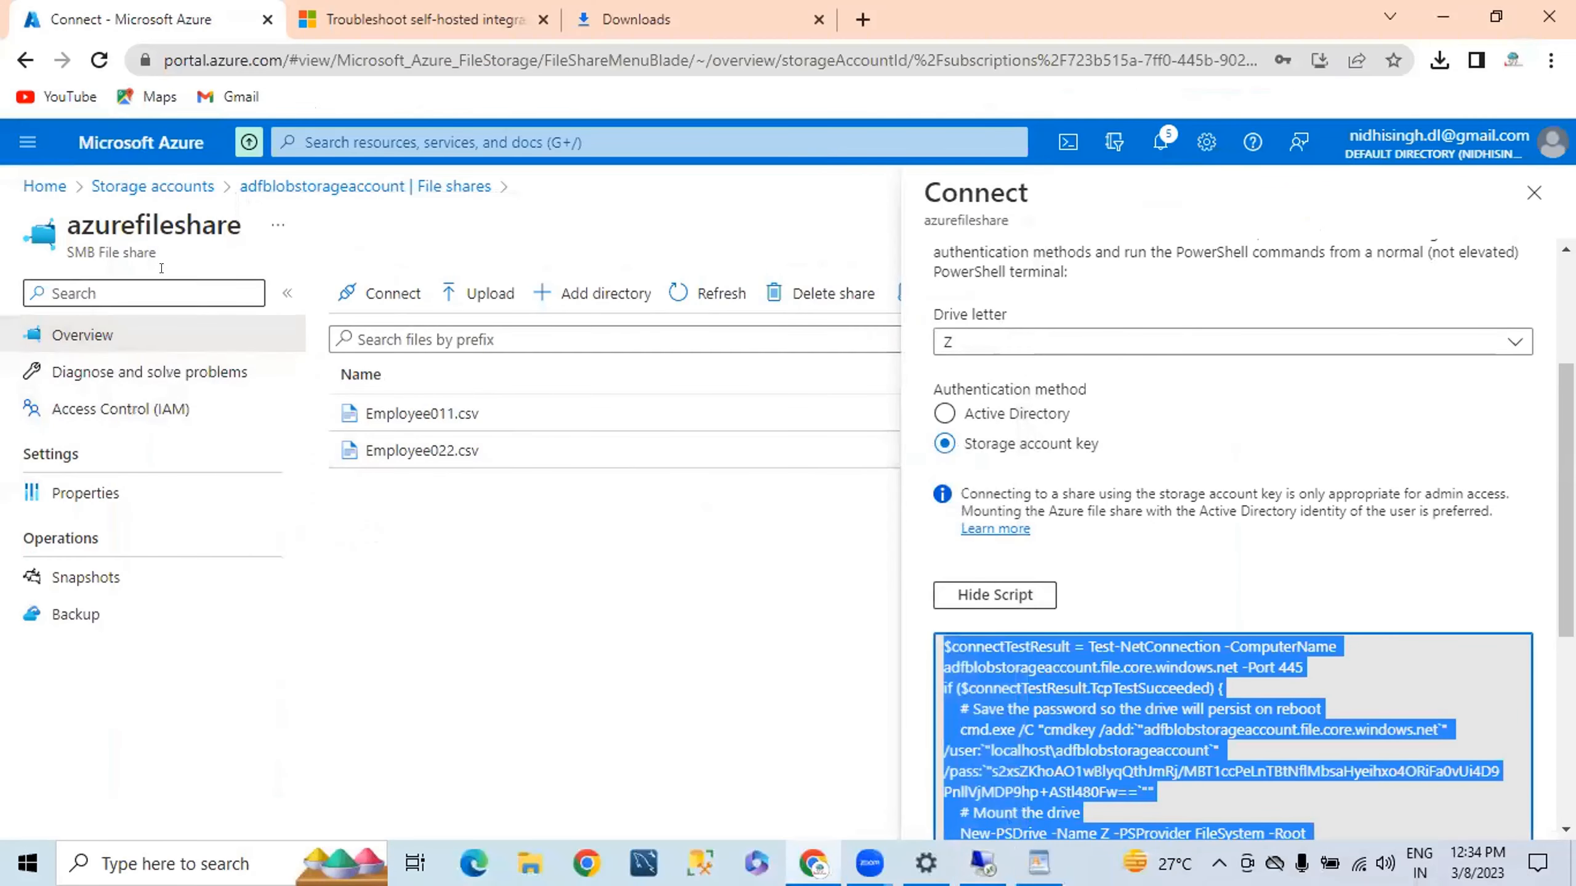
click(138, 190)
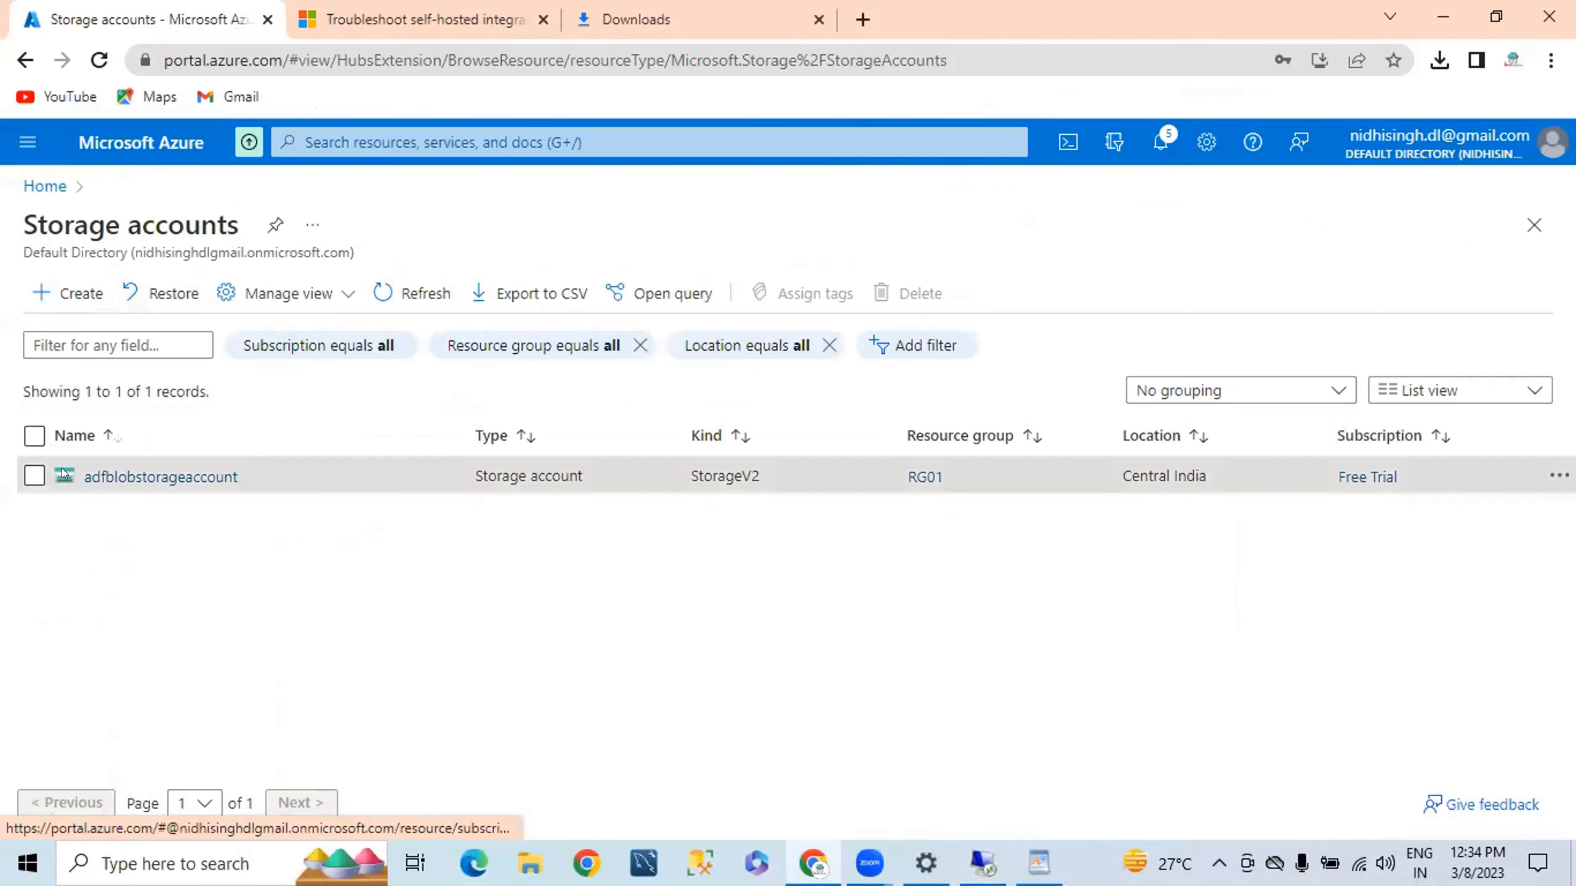
click(120, 472)
click(450, 677)
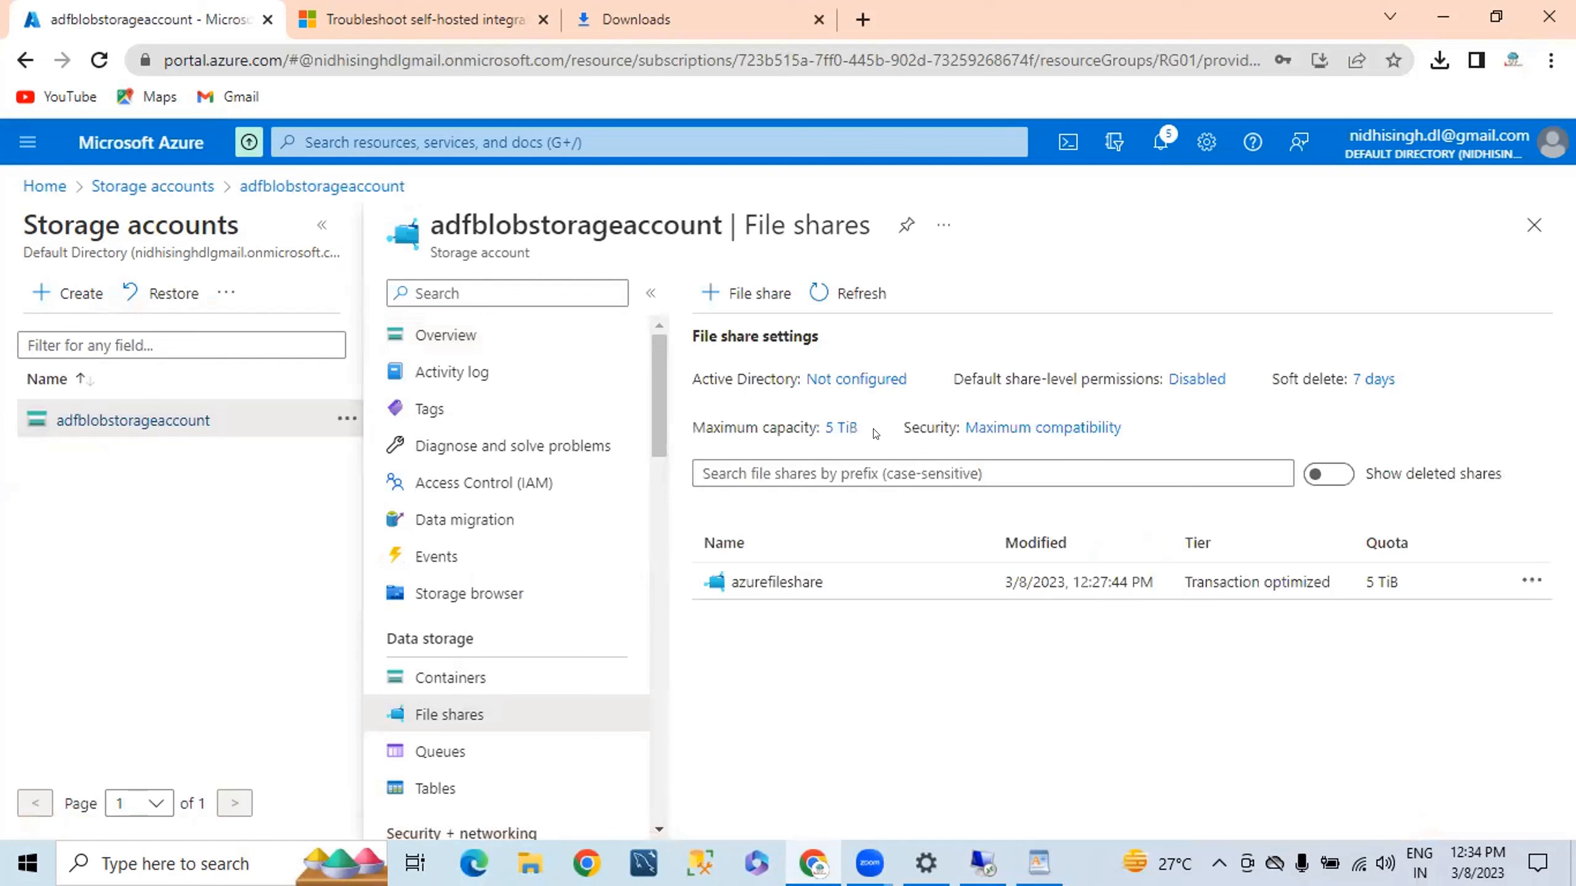
click(769, 582)
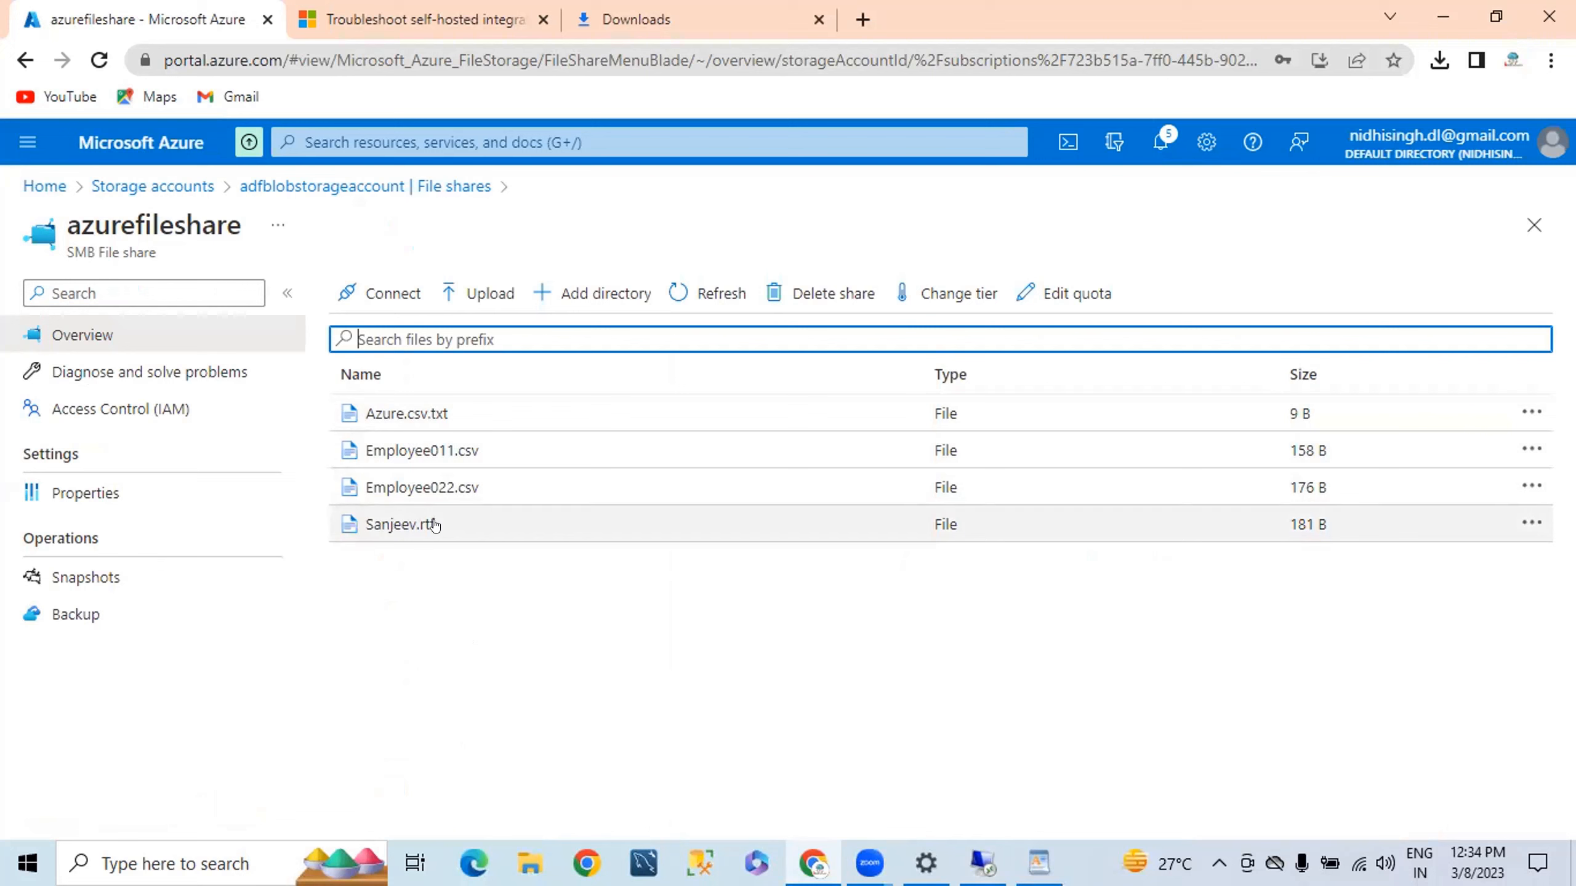
Check the contents of Azure.csv.txt in the portal's editor and view the file properties of the rich text file.
right_click(416, 420)
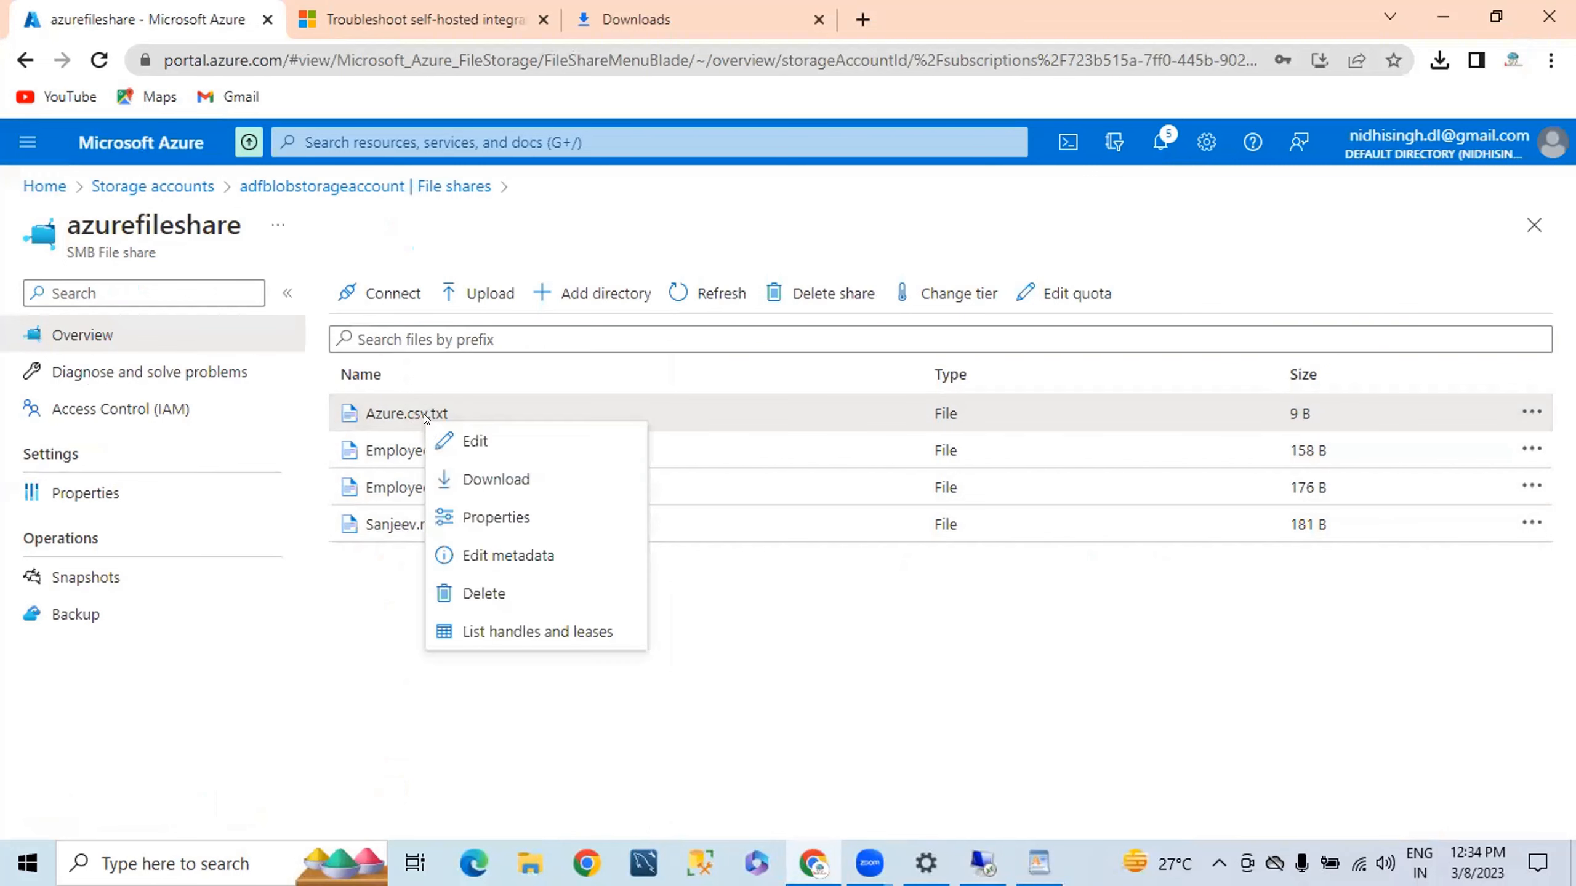
click(469, 435)
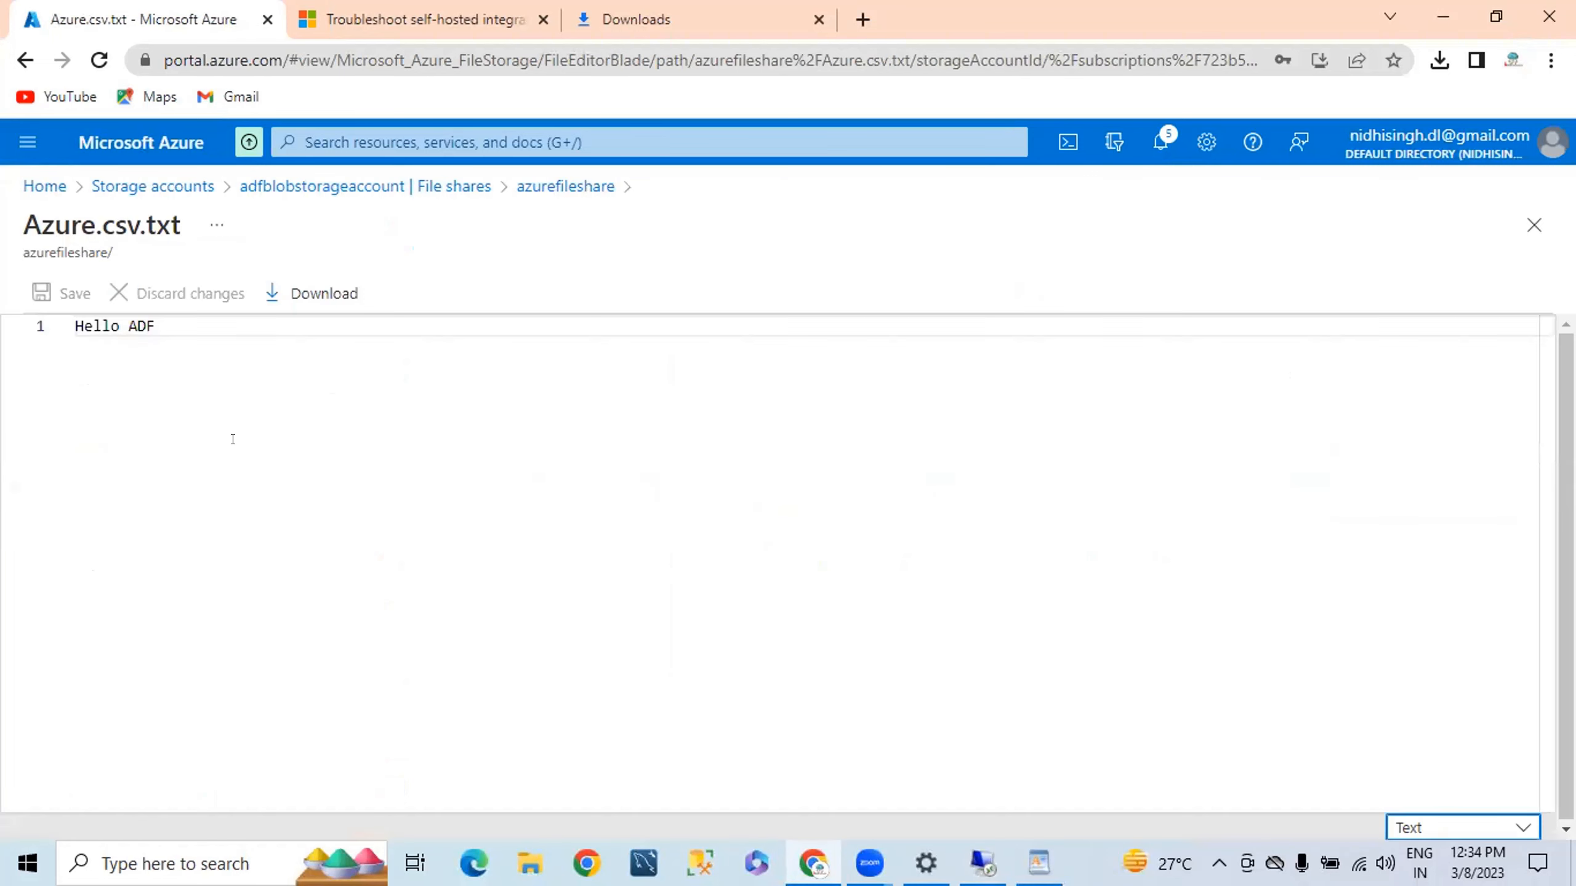
drag(158, 324, 75, 326)
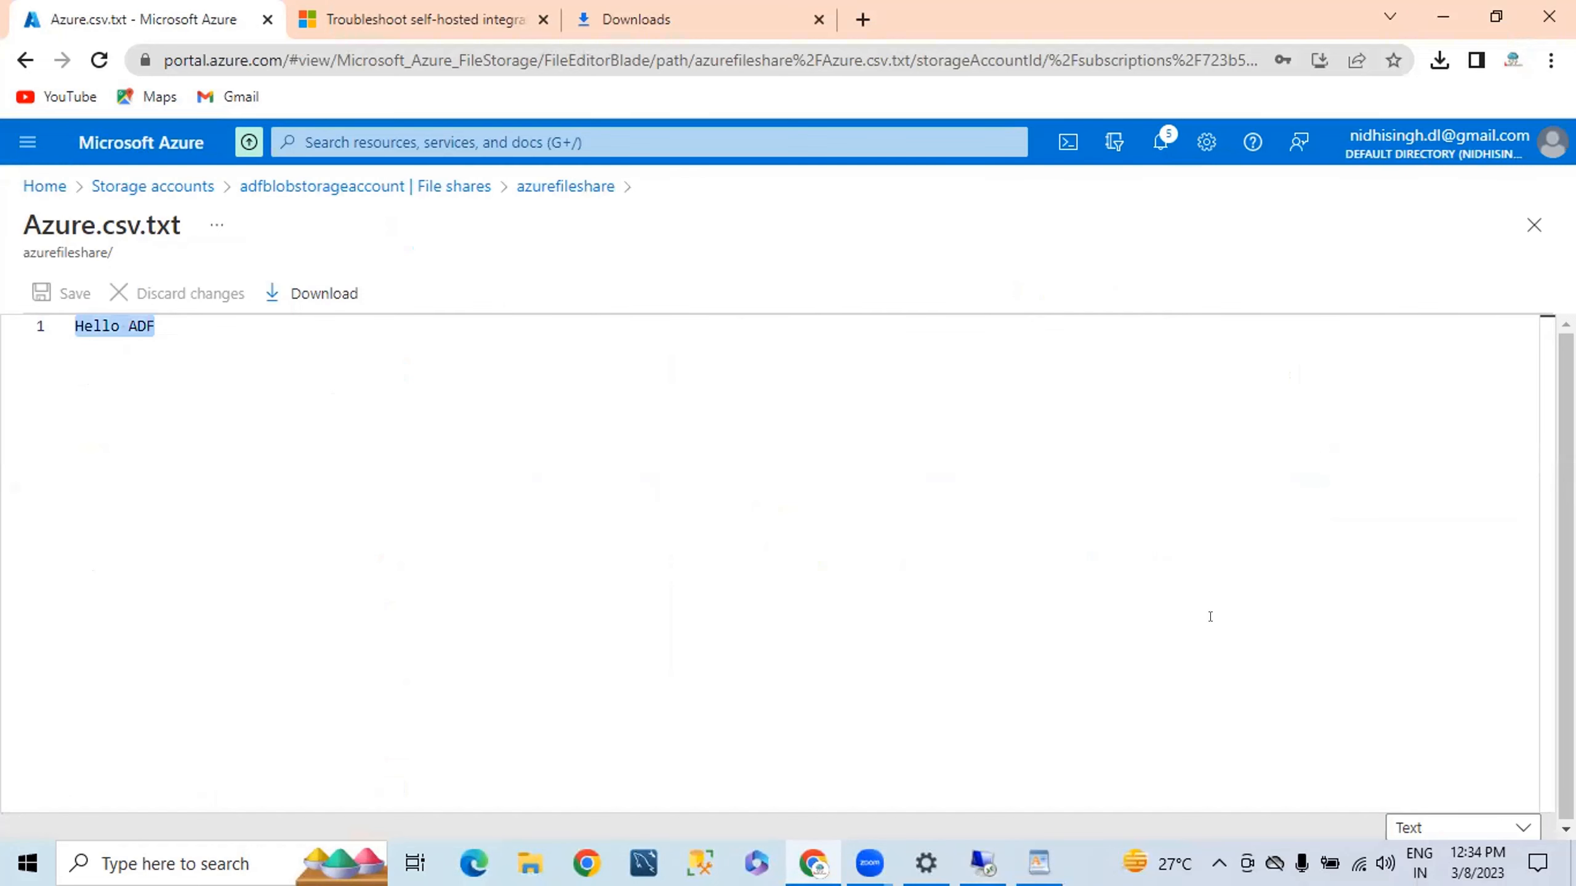
click(1533, 225)
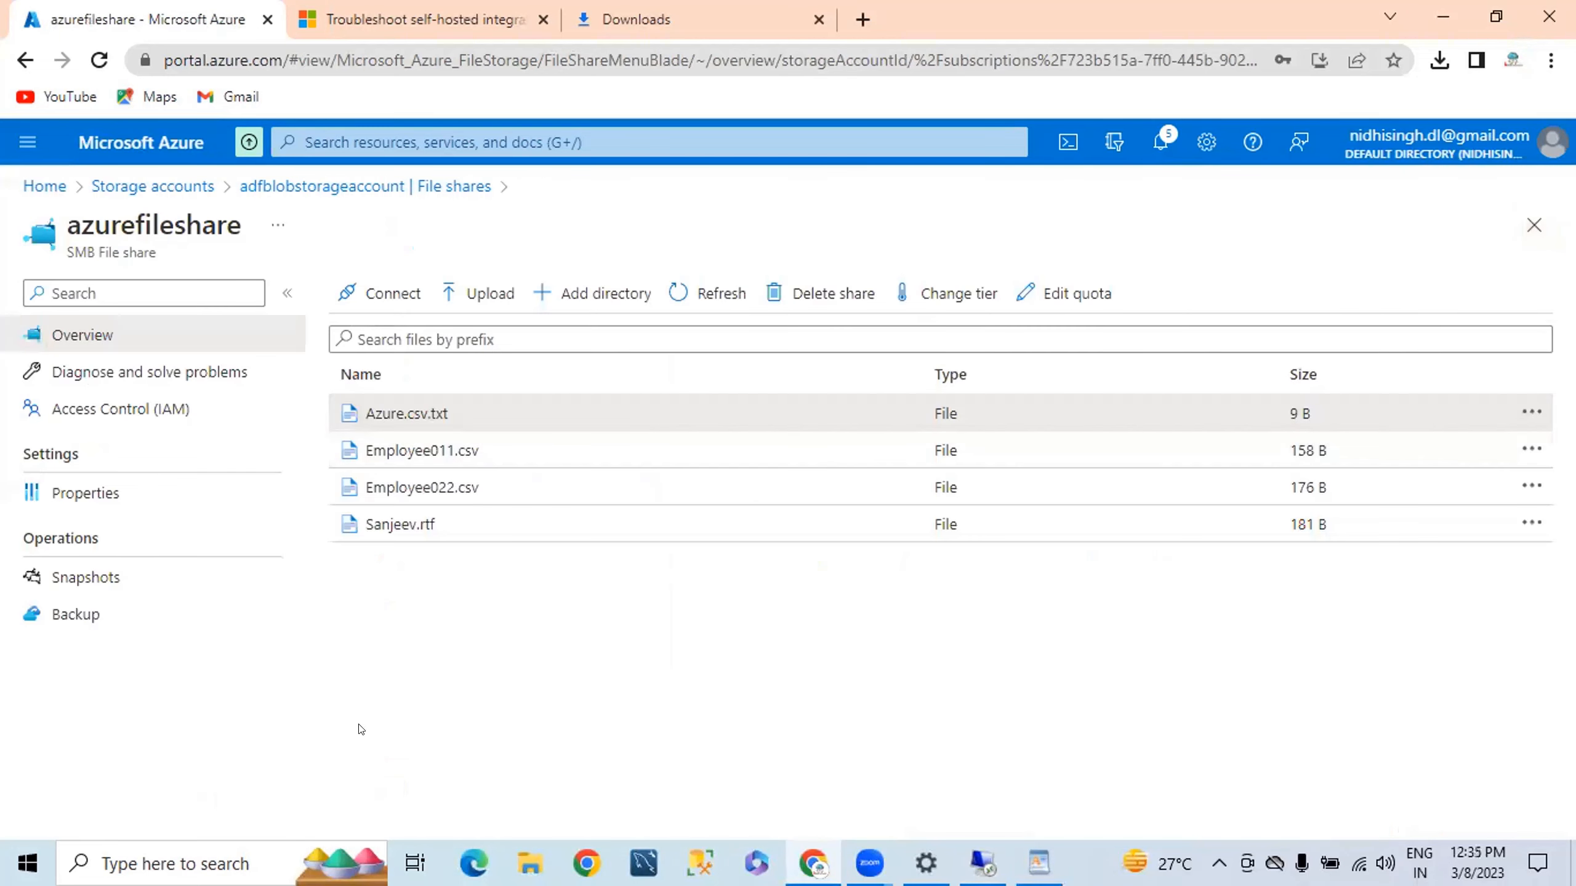
click(399, 526)
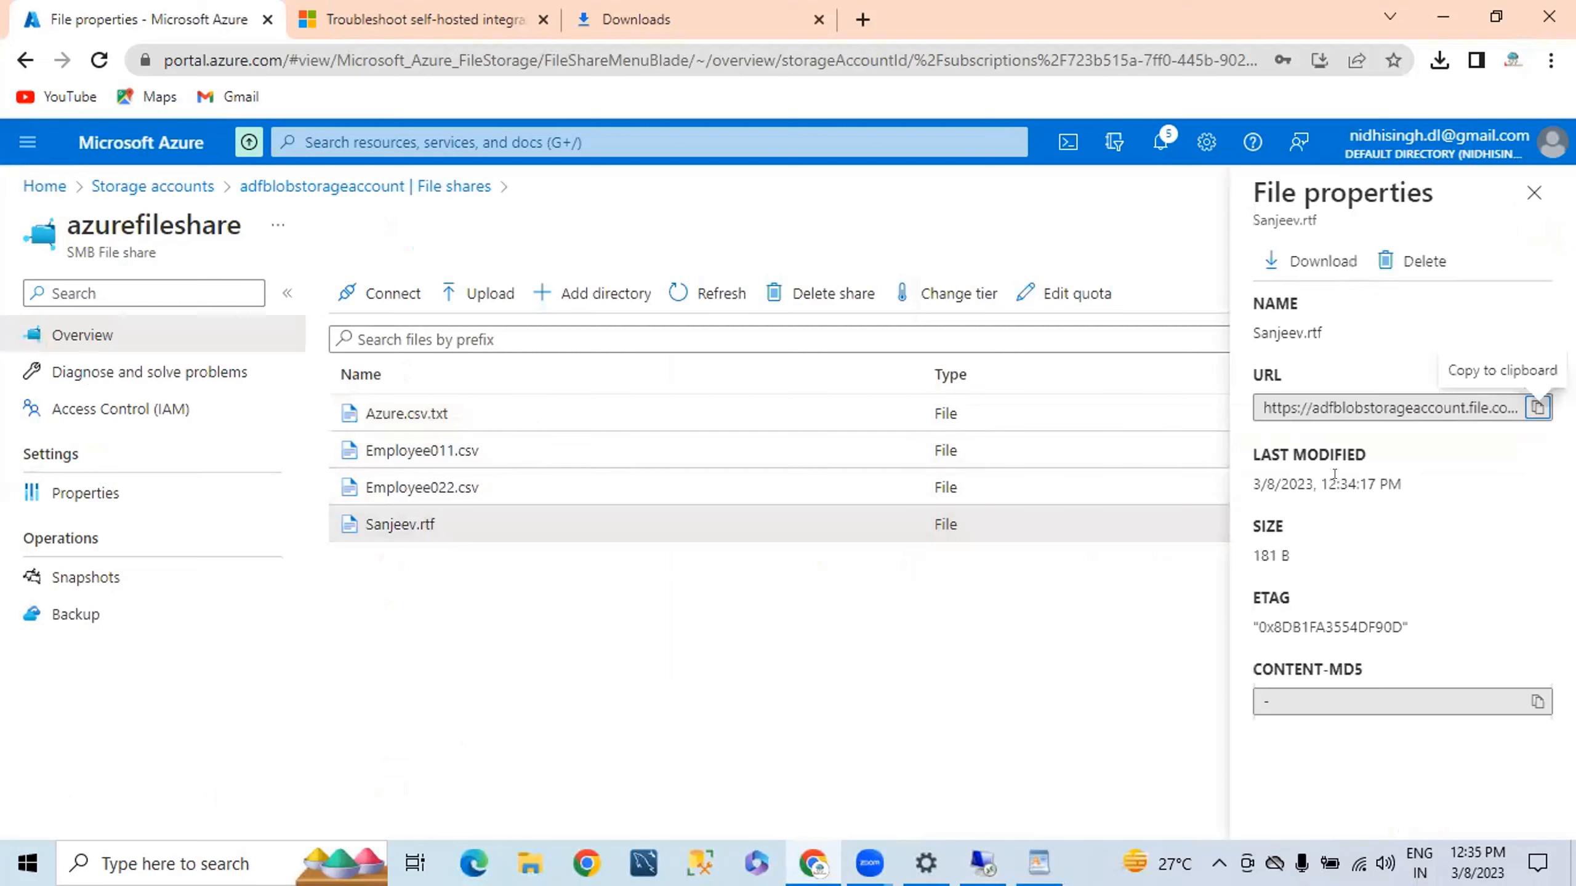
click(1534, 193)
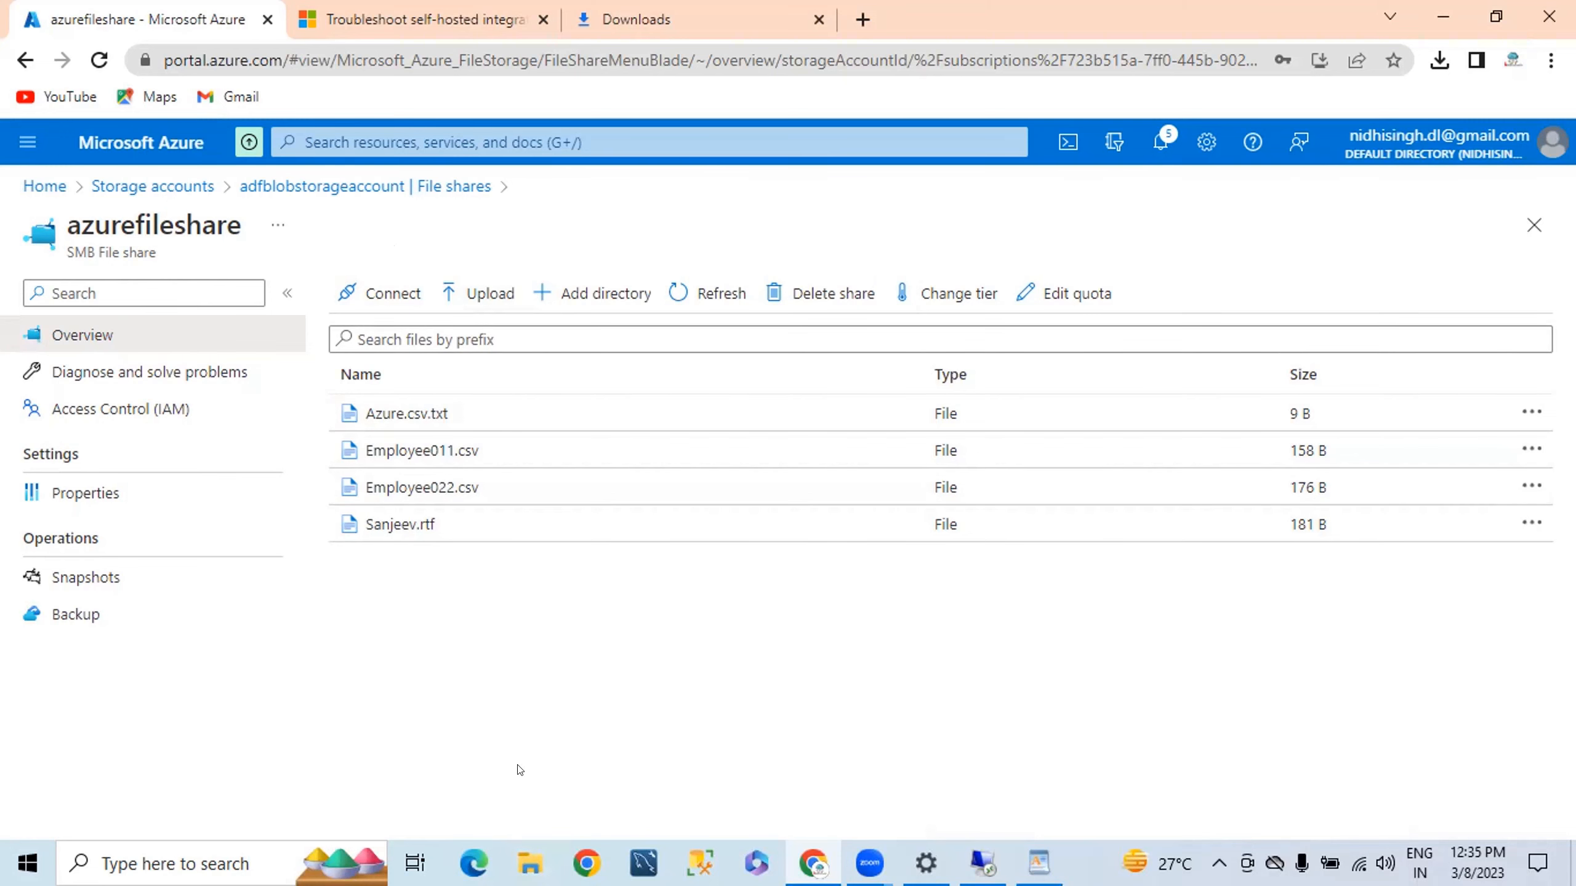
Show the local computer's desktop, search for "power" and run Windows PowerShell ISE as administrator, allowing it to make changes.
key(super+d)
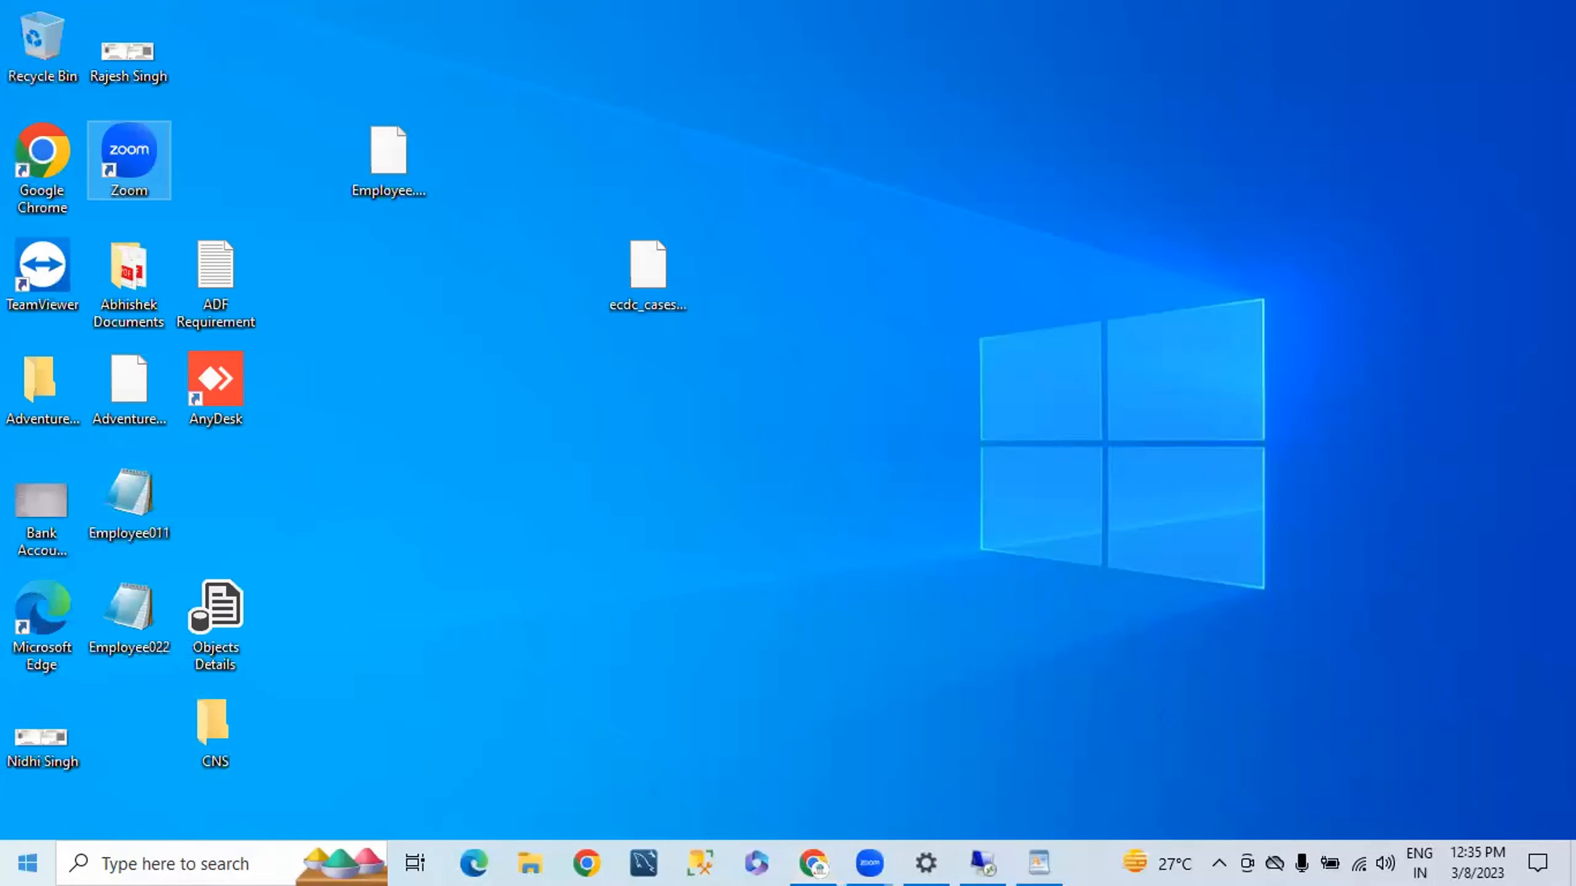
key(super)
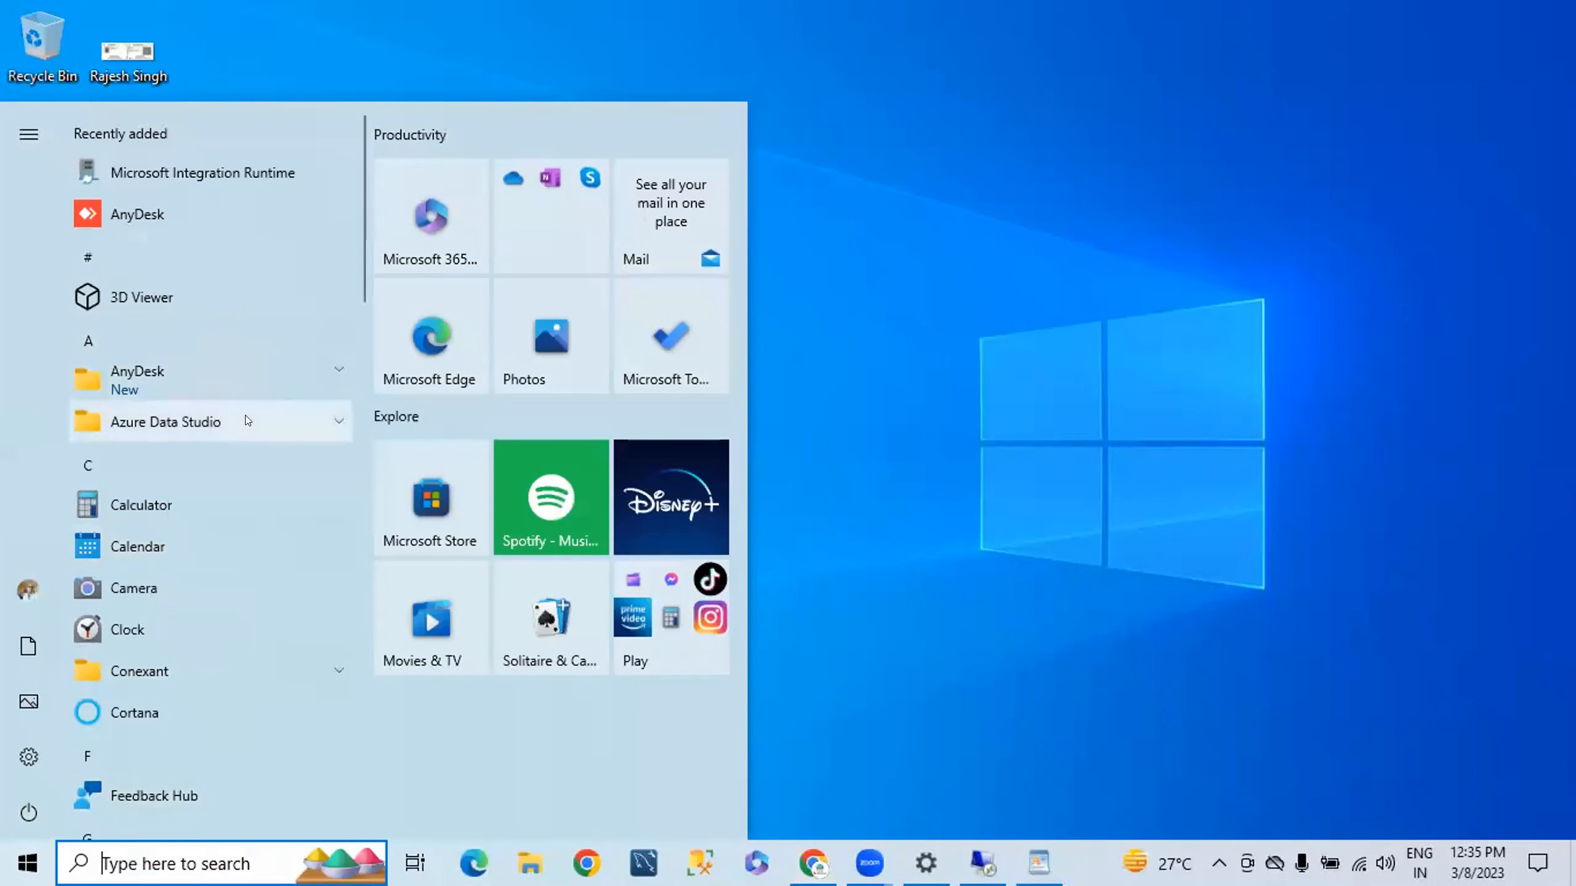
text(power)
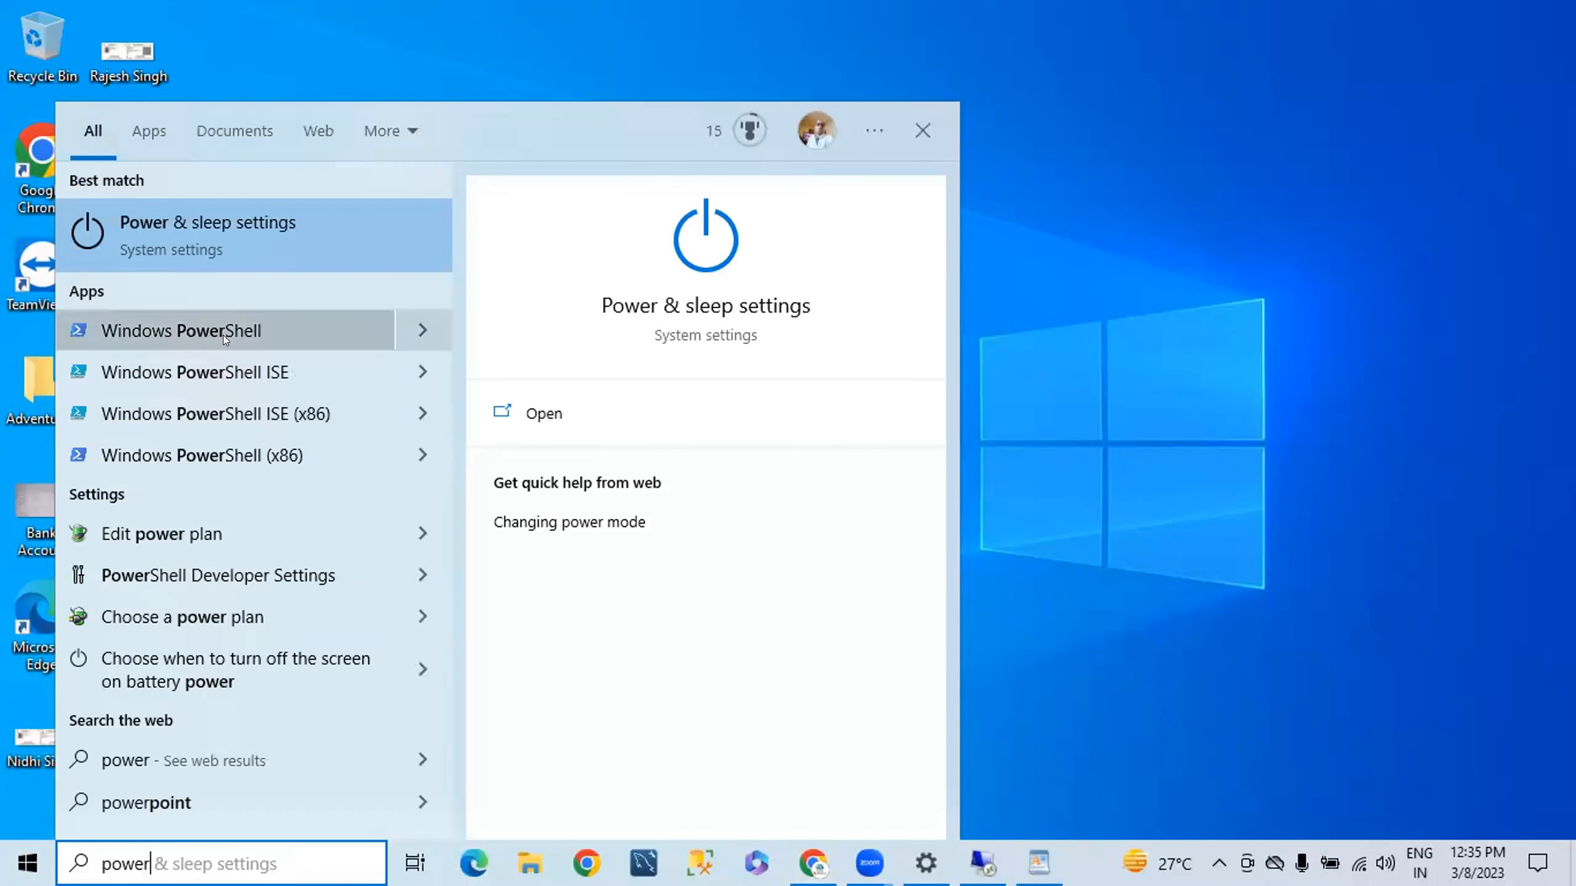
right_click(221, 377)
click(355, 398)
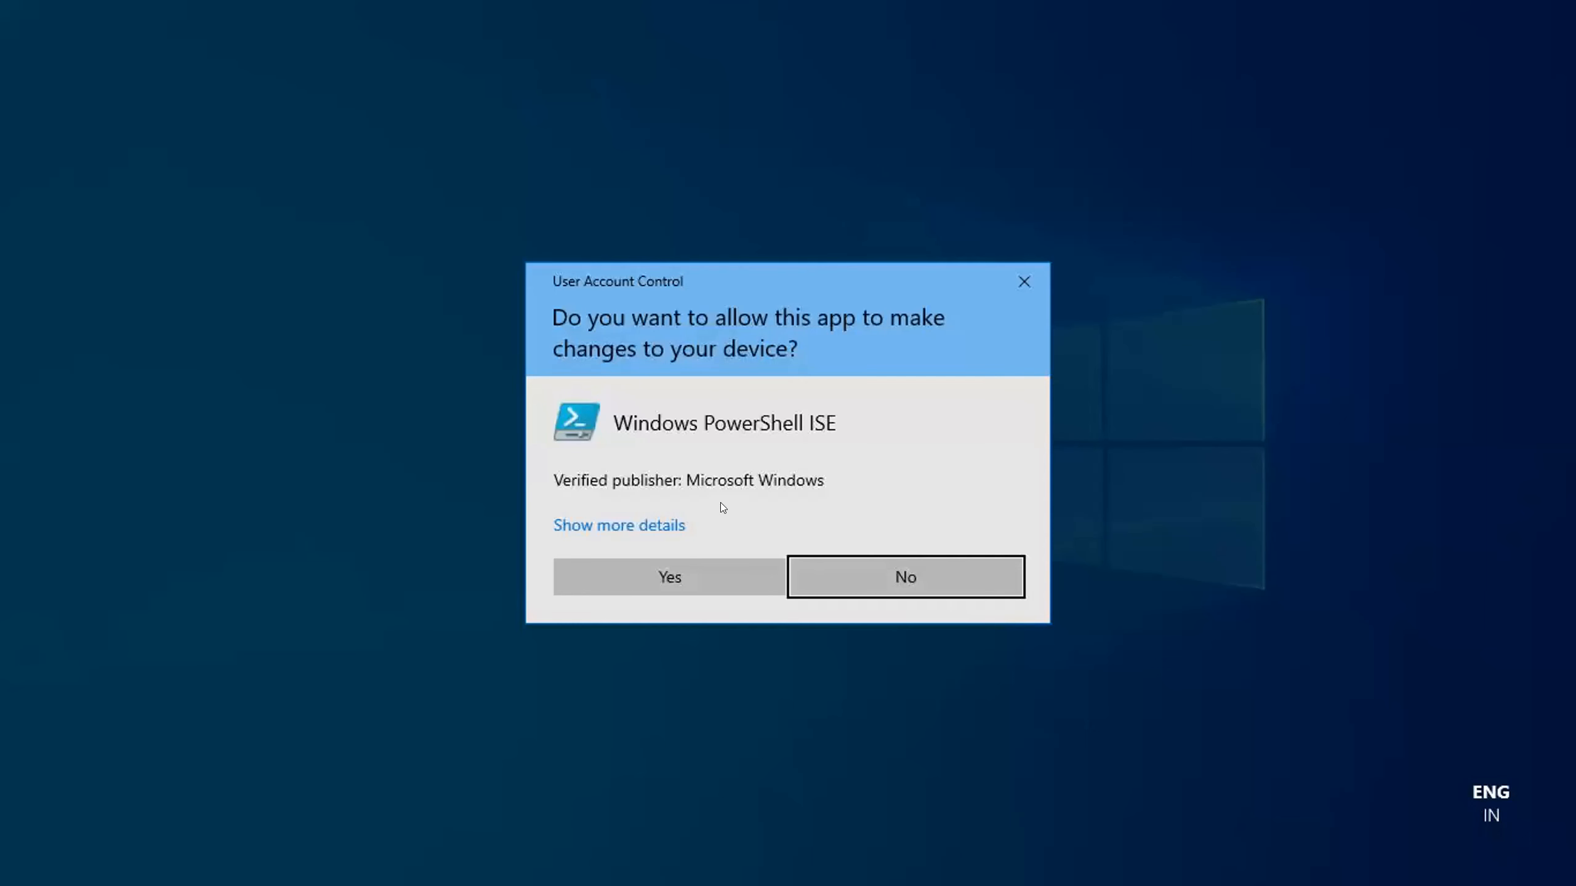
click(685, 562)
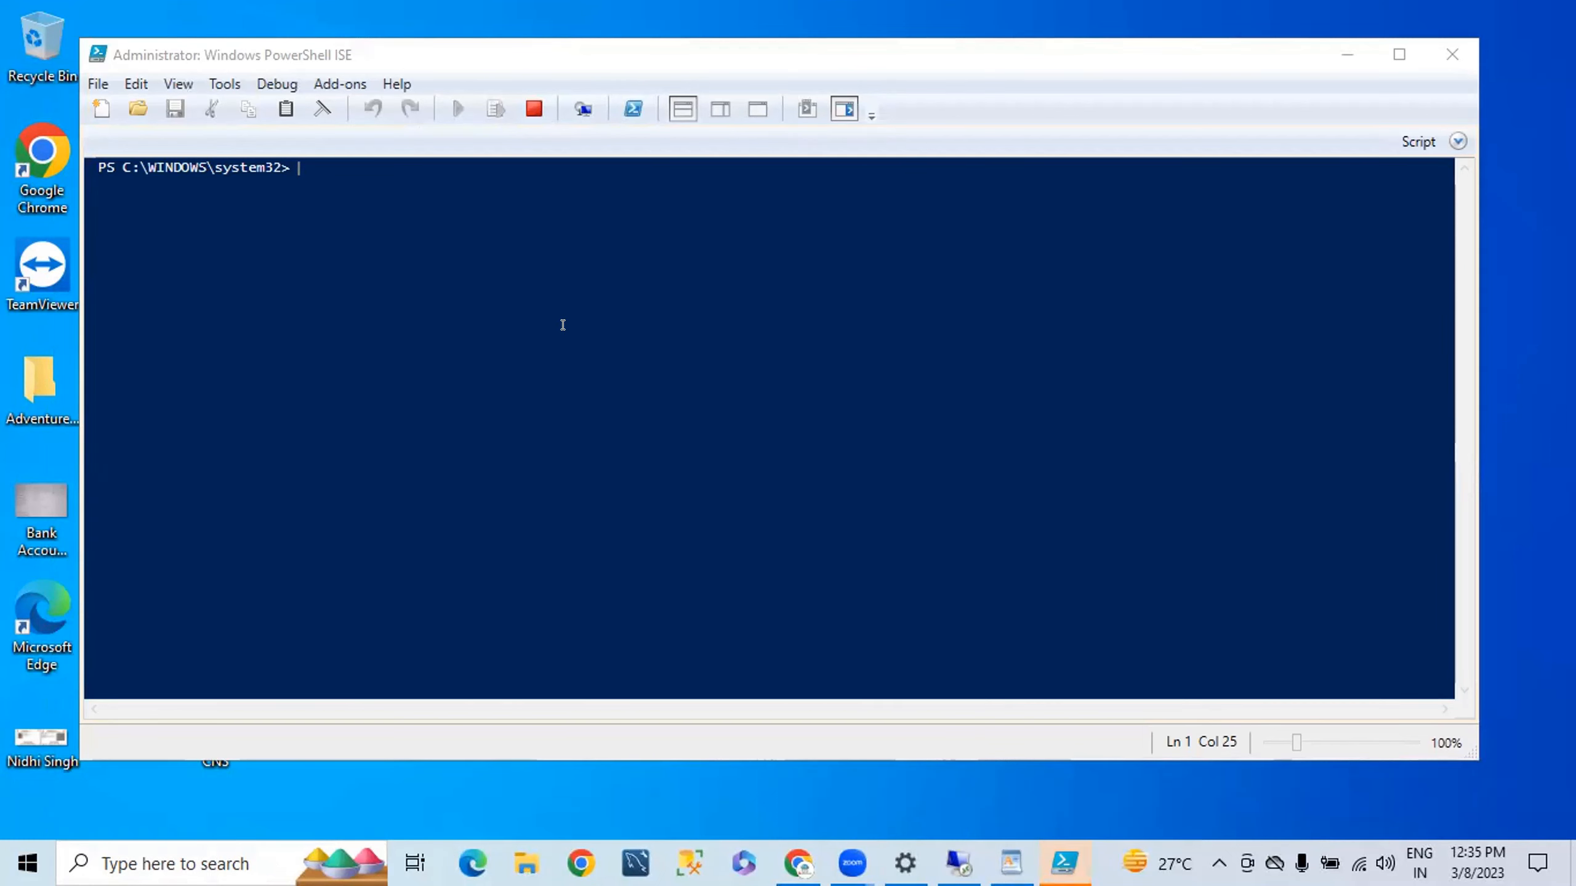
Create a new ISE script, paste the connection script with its storage account key and run it on the local computer.
key(ctrl+n)
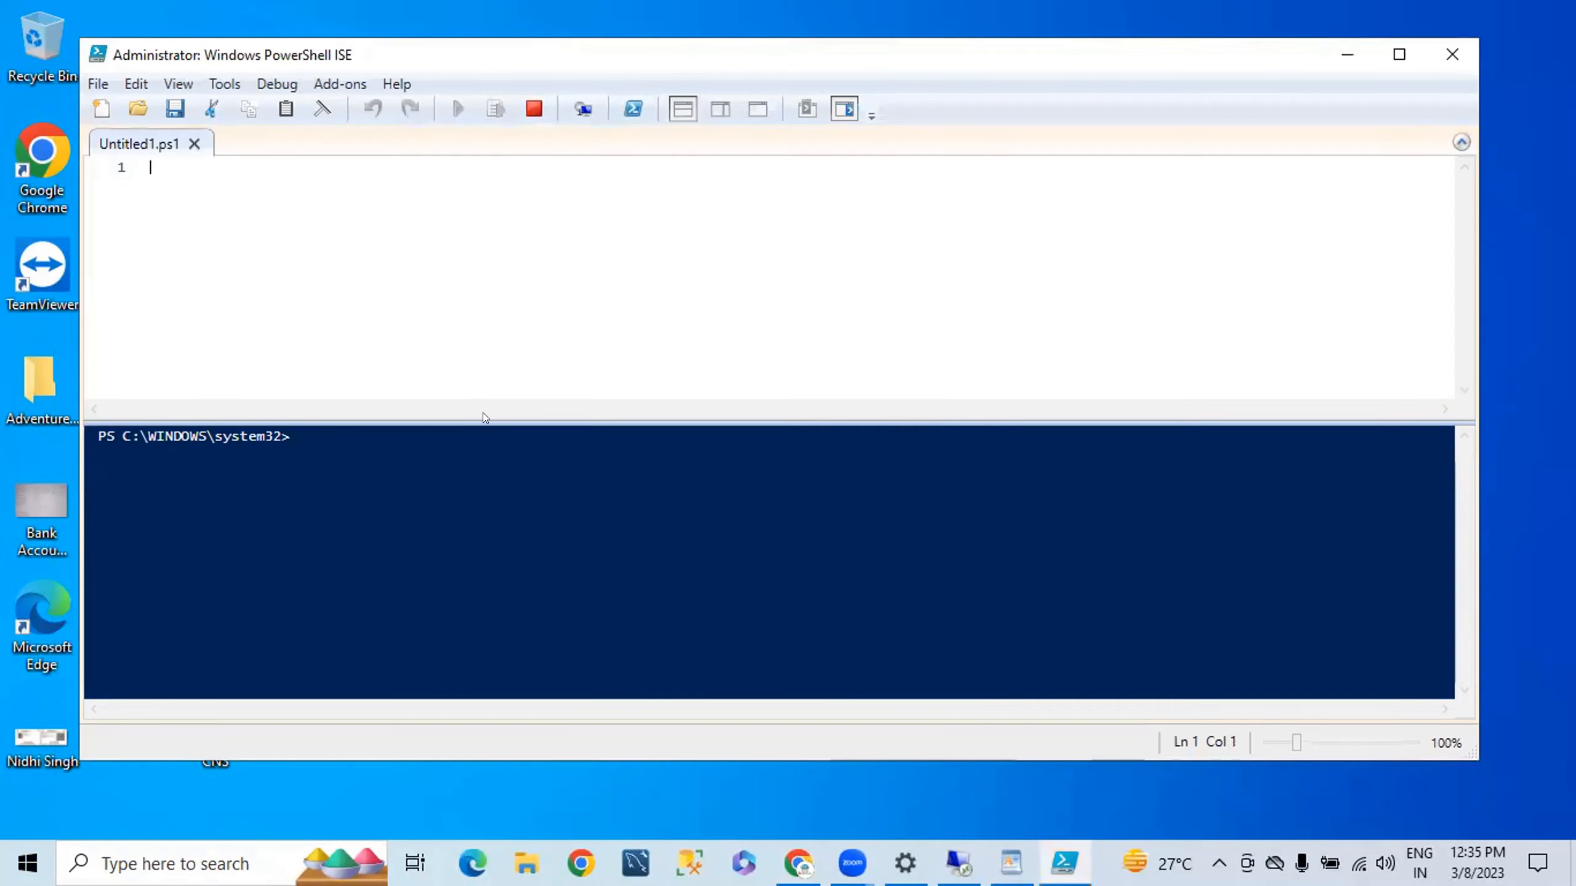
right_click(496, 262)
click(541, 322)
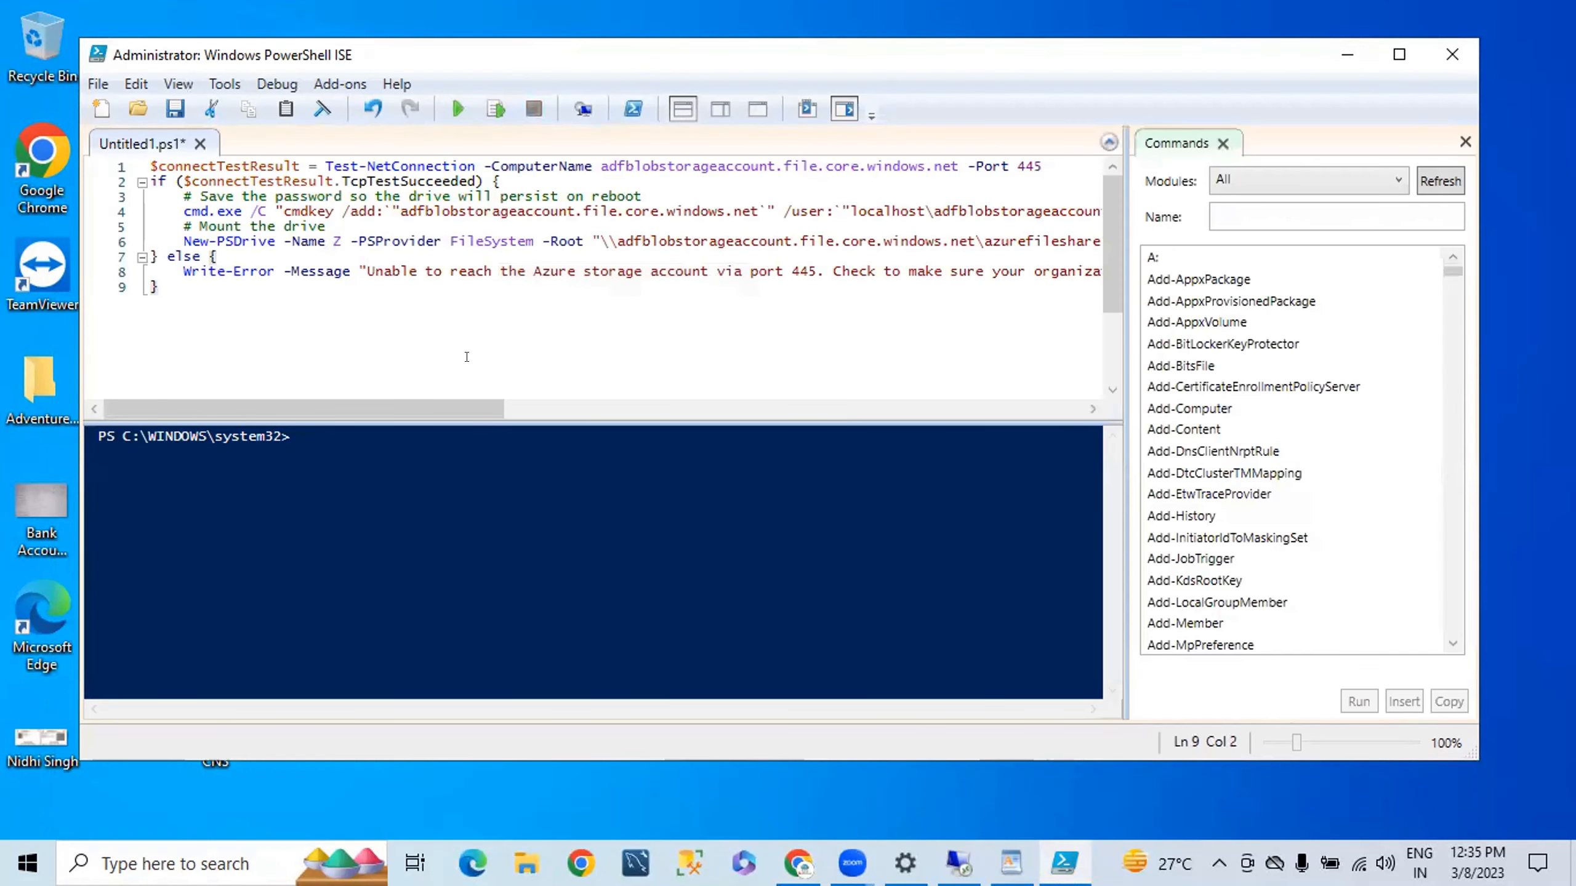
click(446, 101)
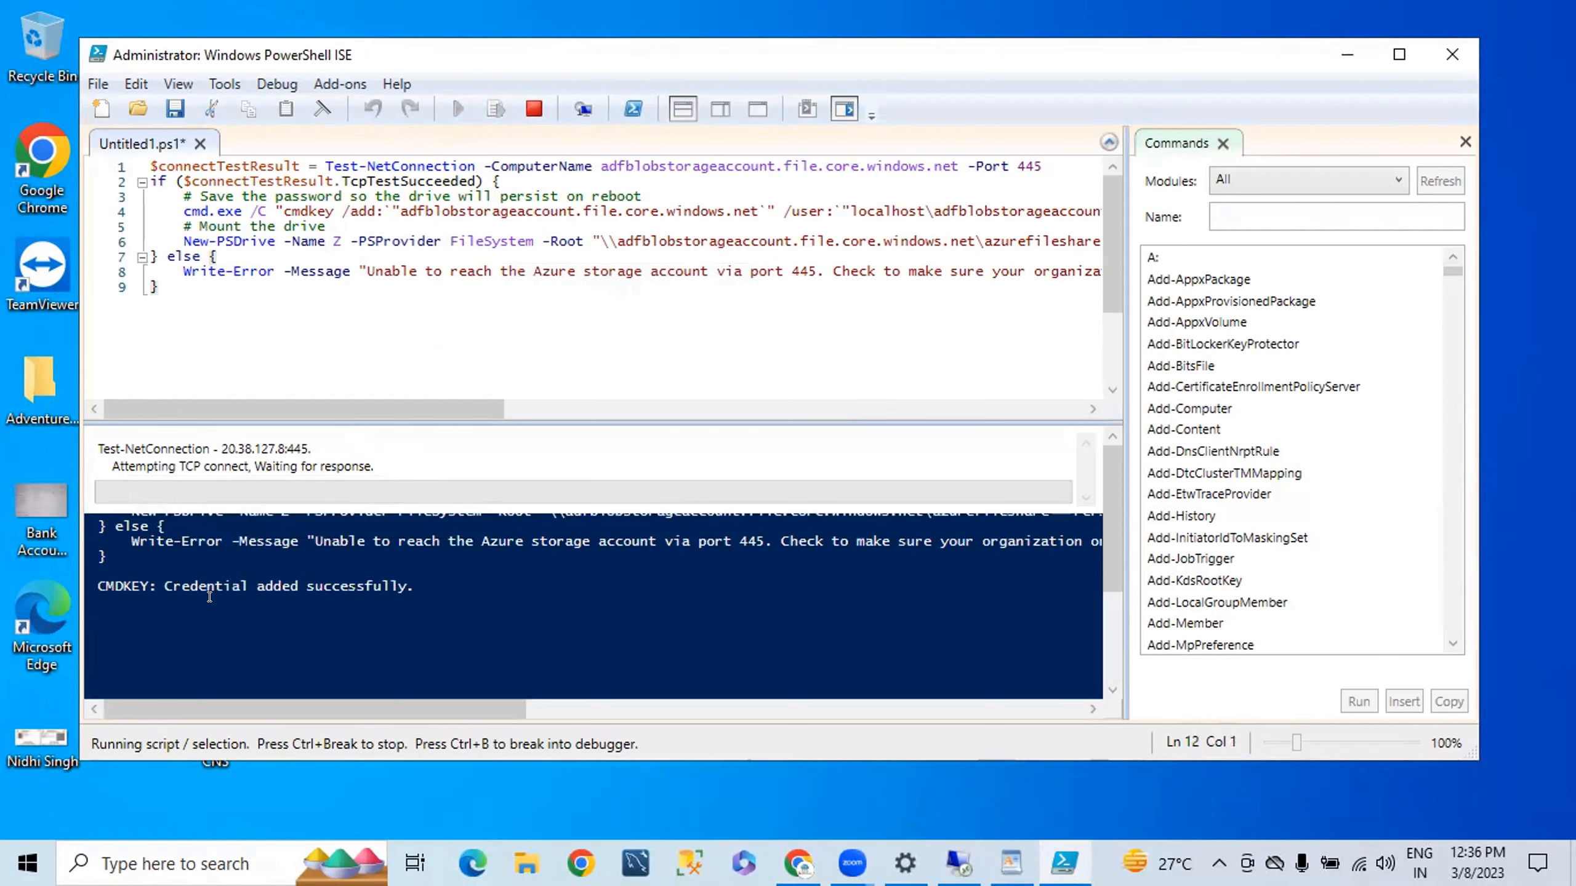
Open This PC in File Explorer on the local computer and refresh the drives to look for drive Z.
click(527, 861)
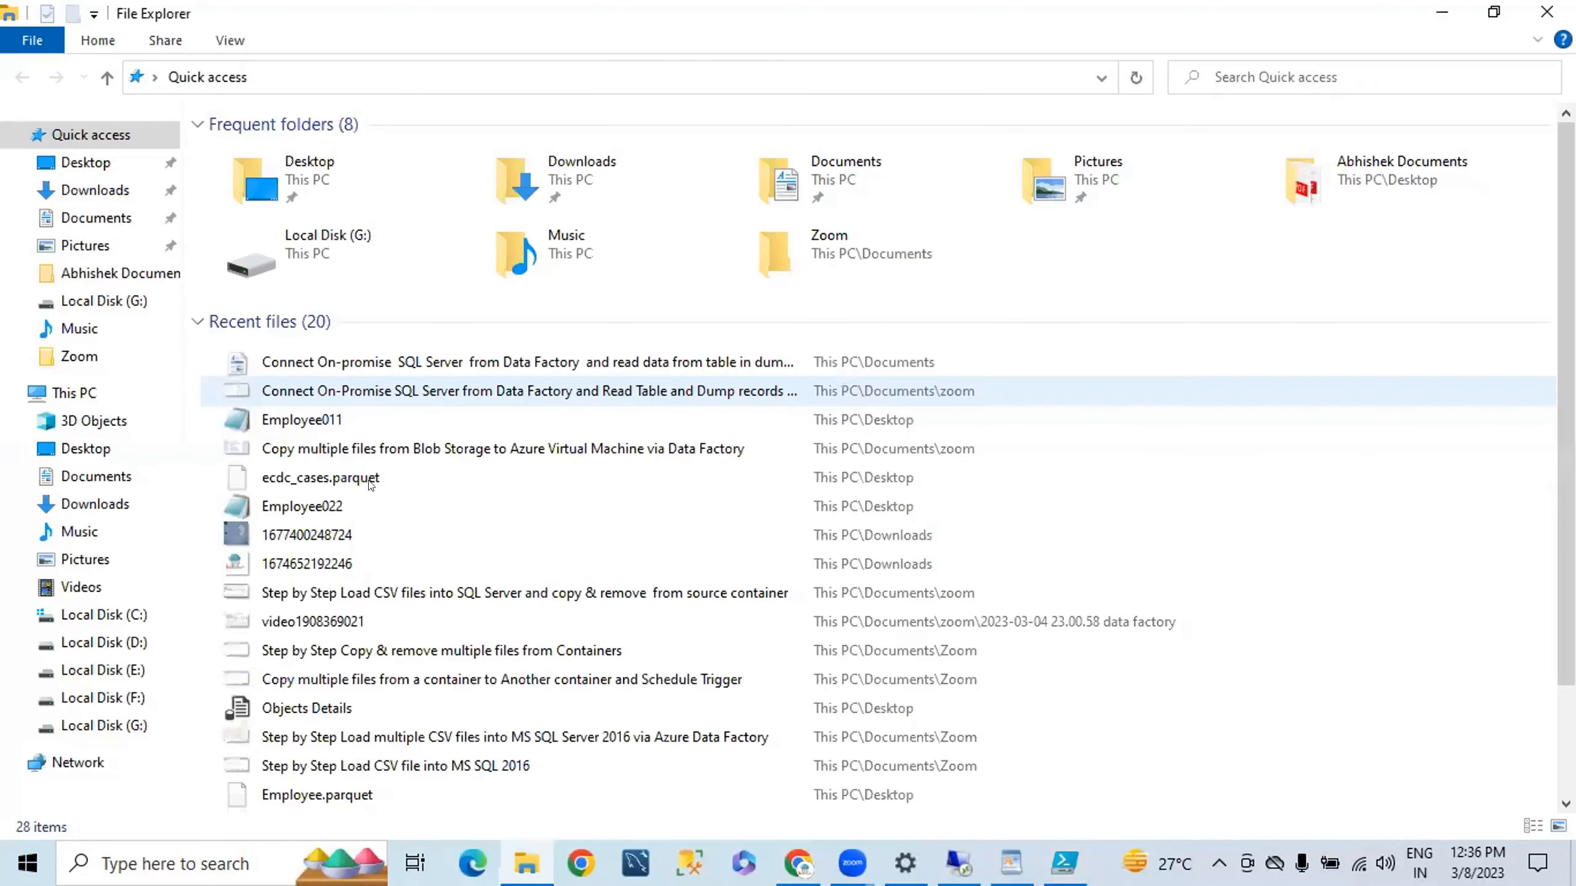
click(99, 450)
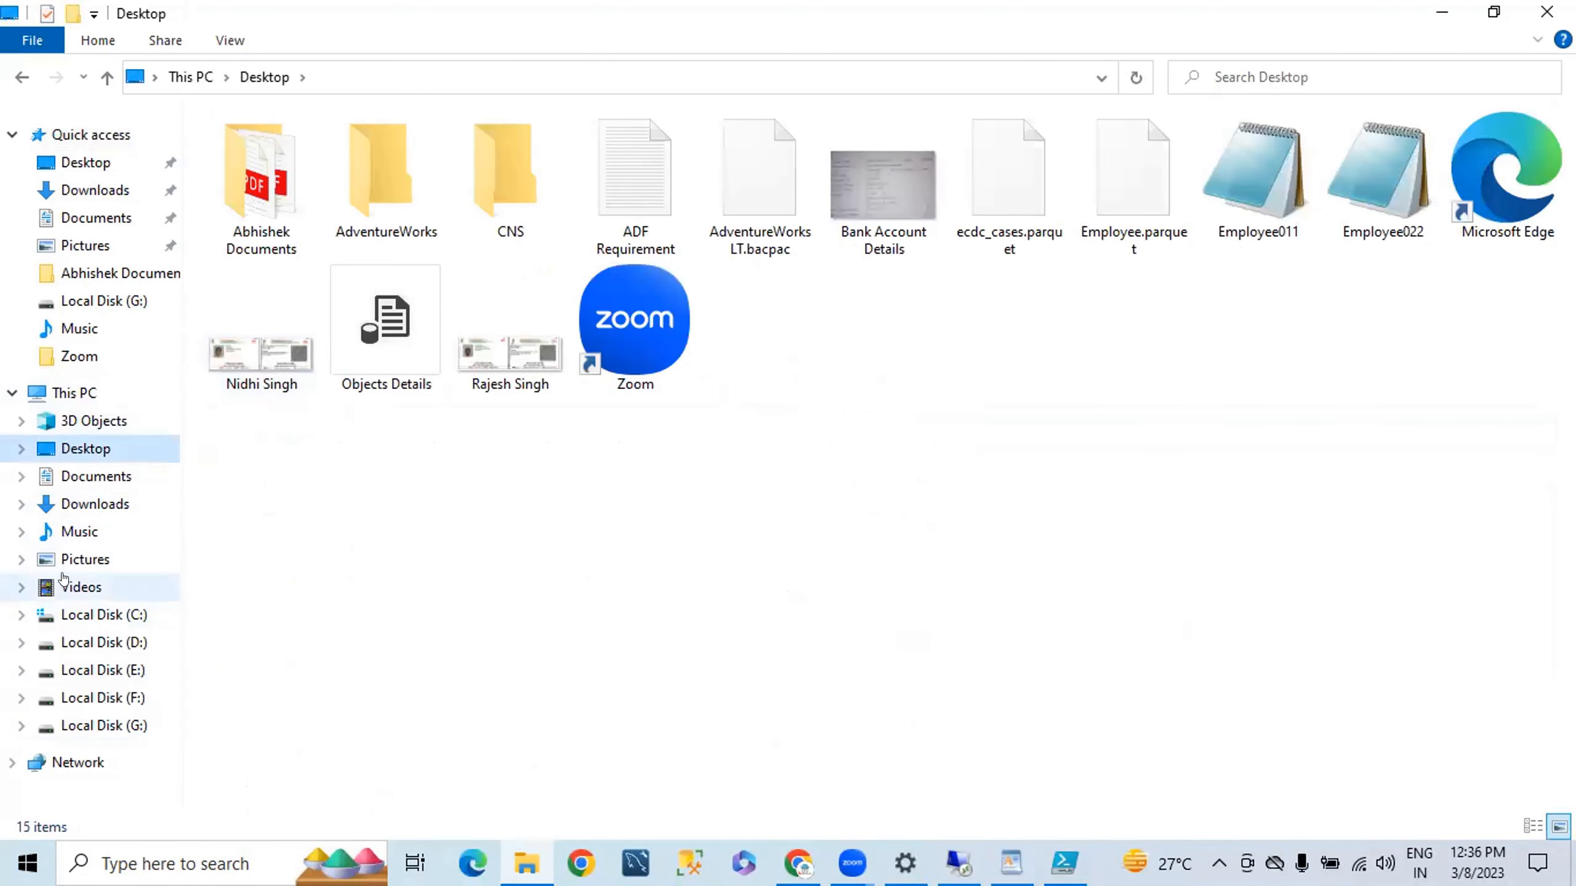
click(69, 394)
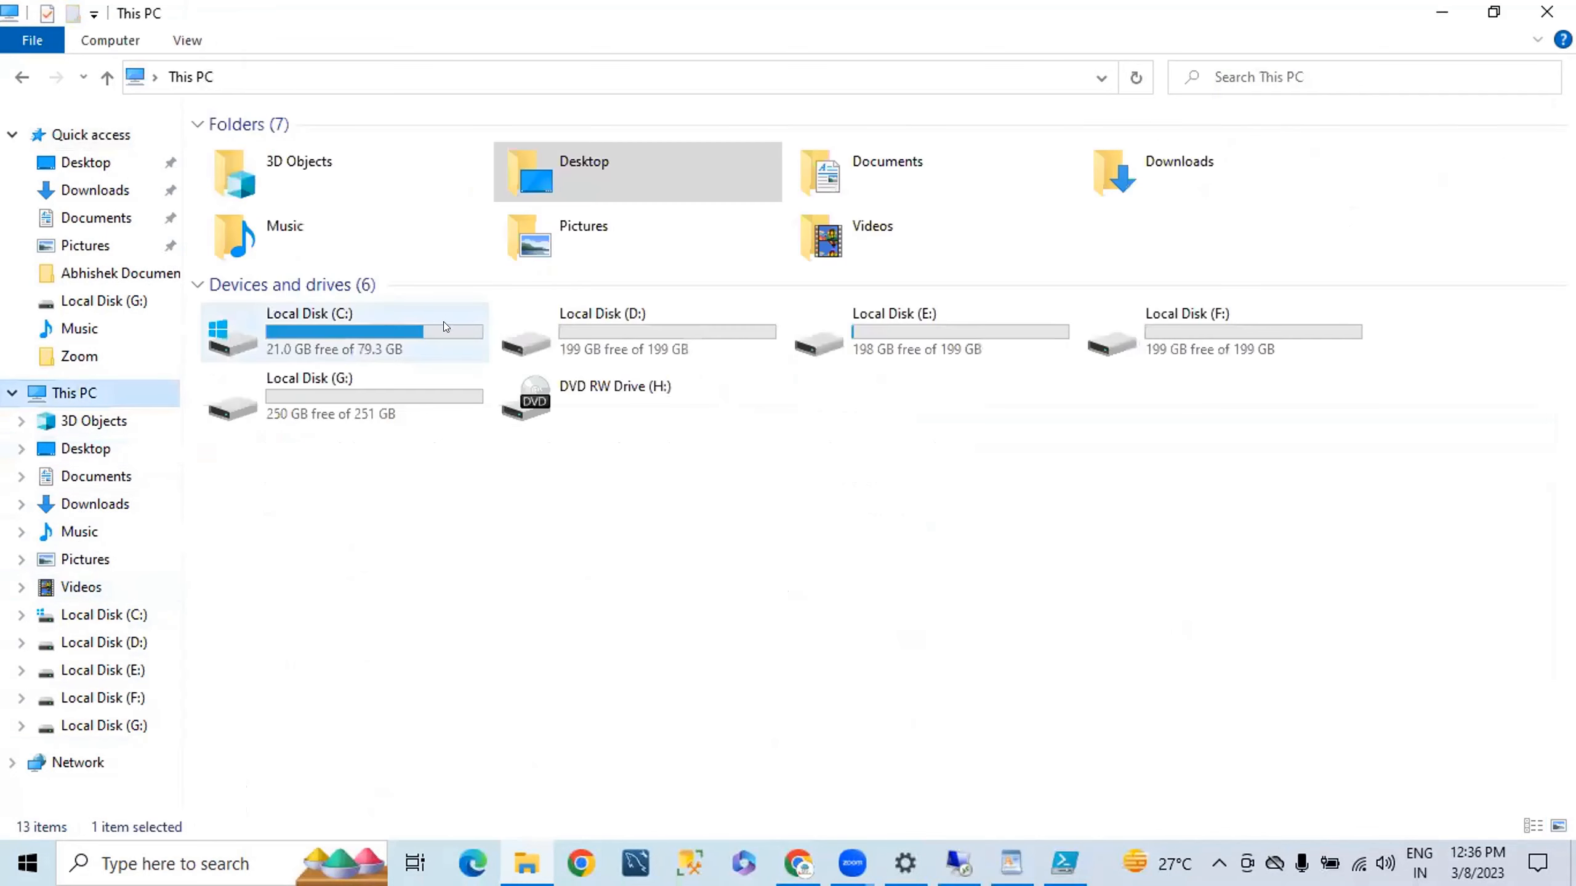
right_click(952, 547)
click(1021, 641)
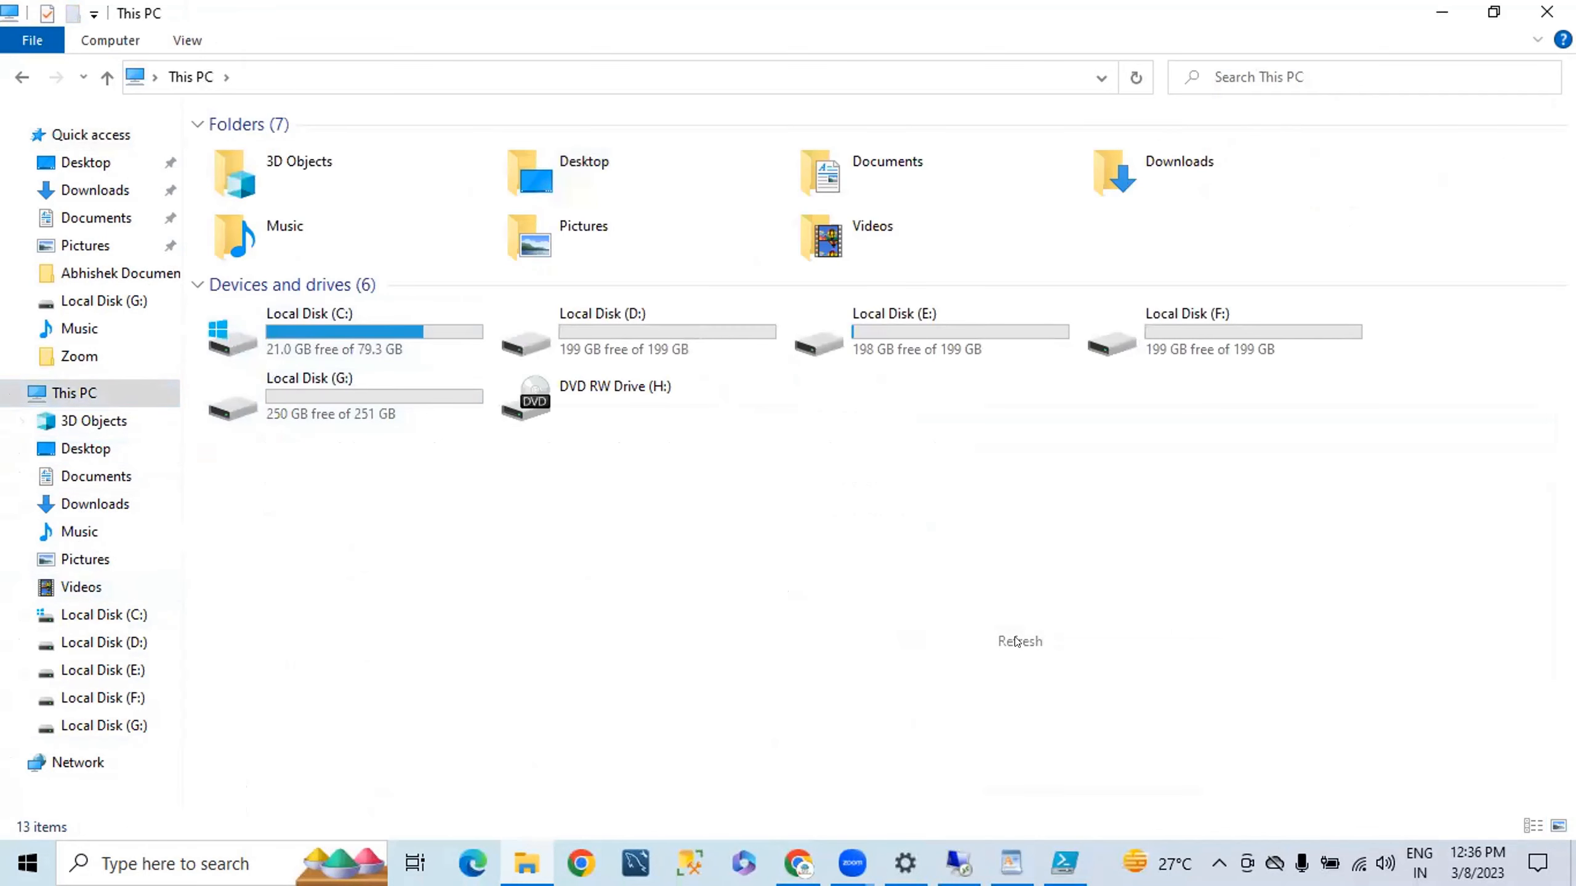
right_click(814, 511)
click(877, 608)
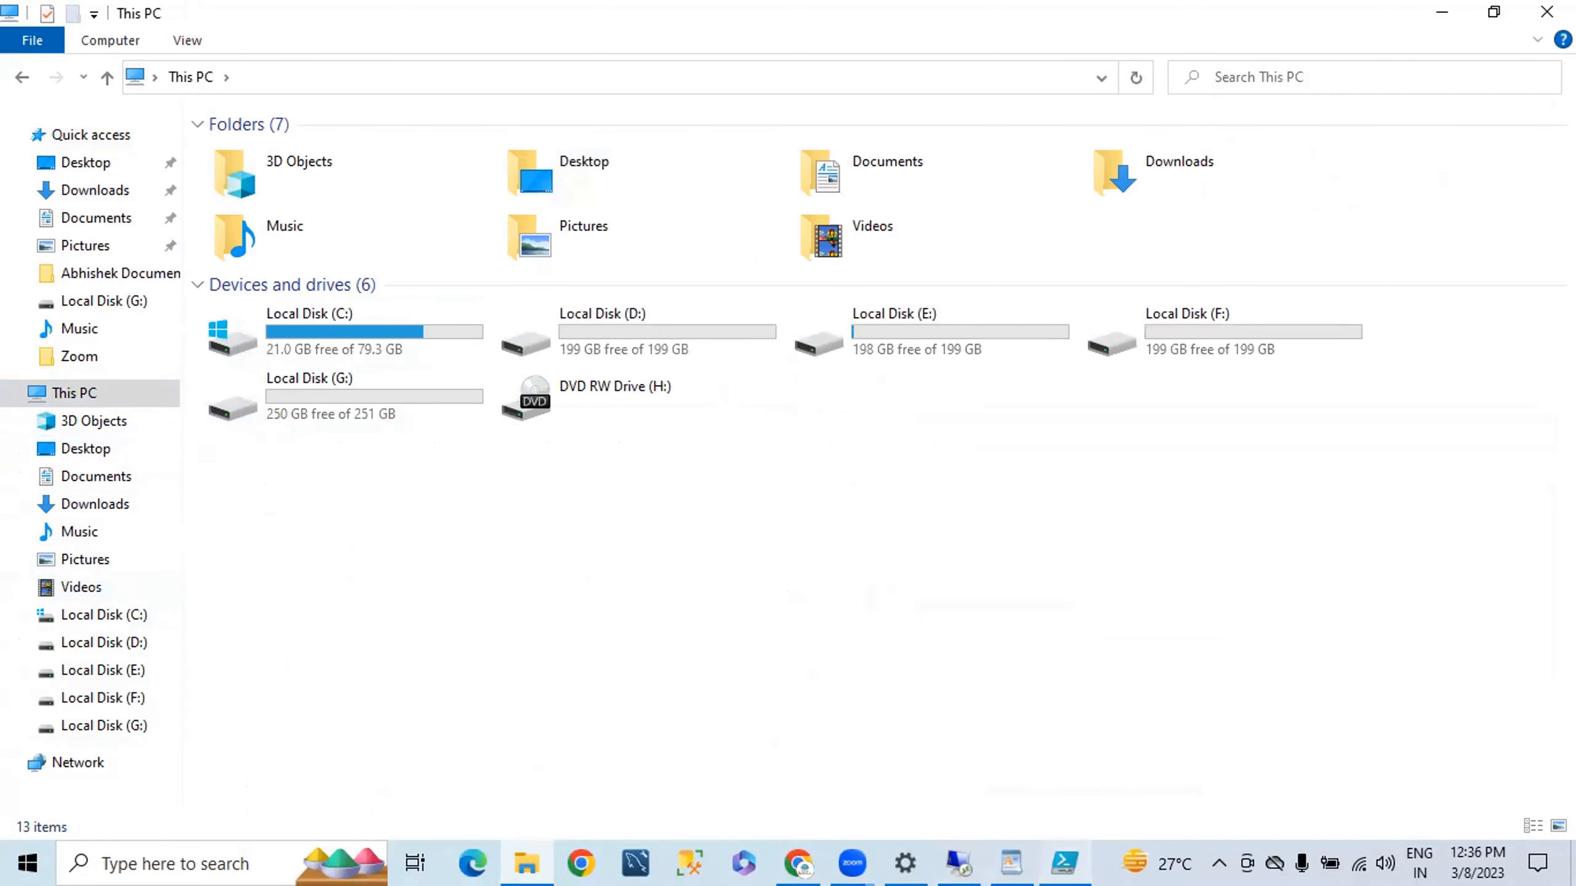
Check the connection script's output in PowerShell ISE, and look for the mounted share under Network and Local Disk (C:) in File Explorer.
click(1064, 863)
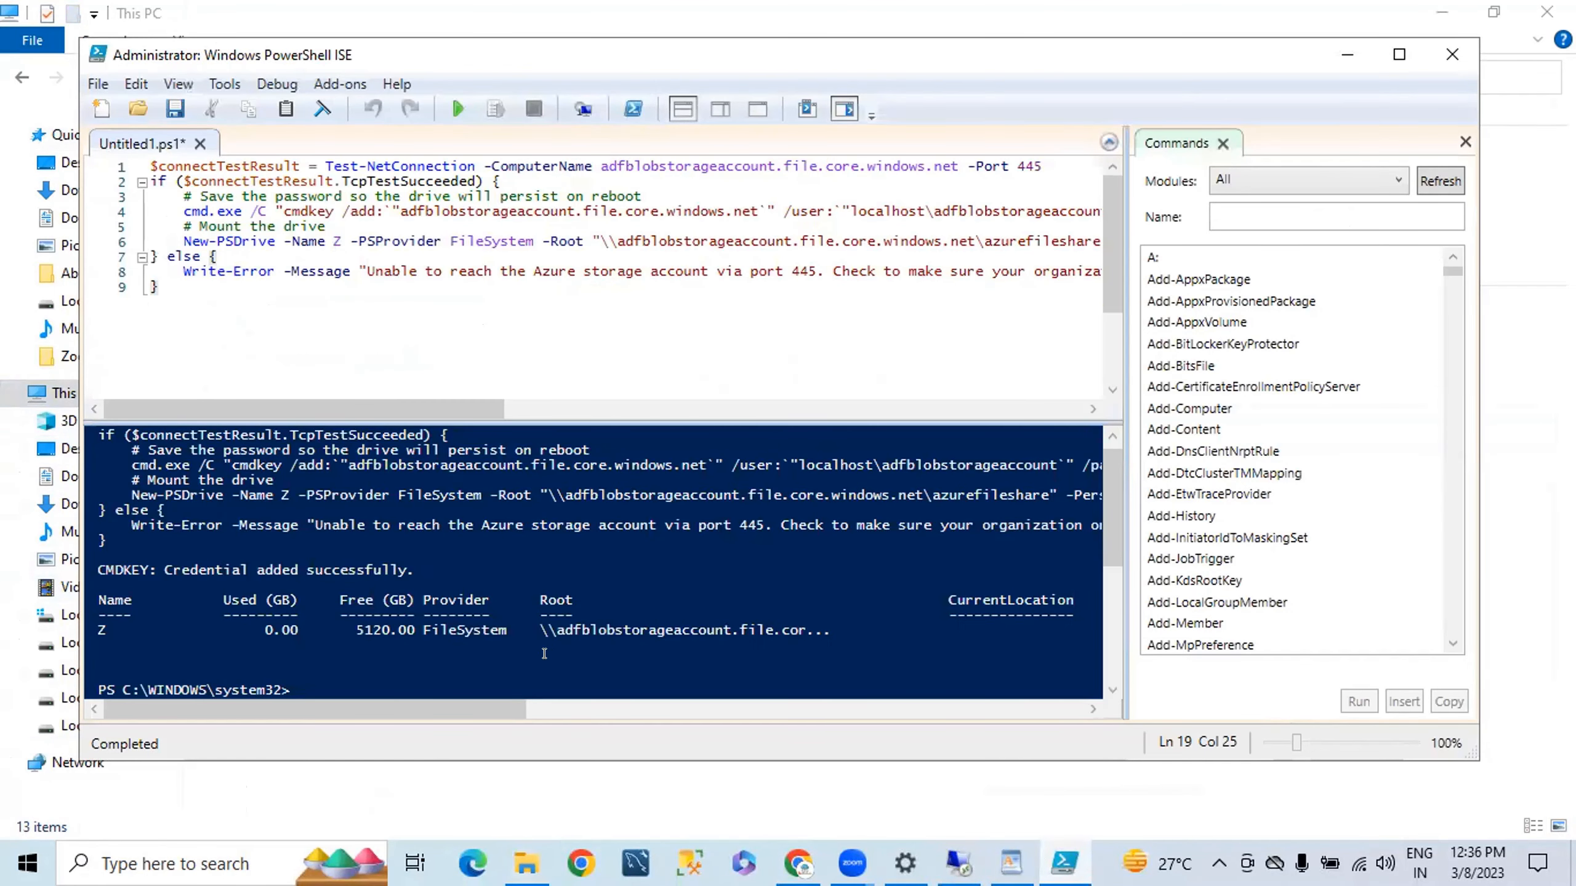
click(526, 863)
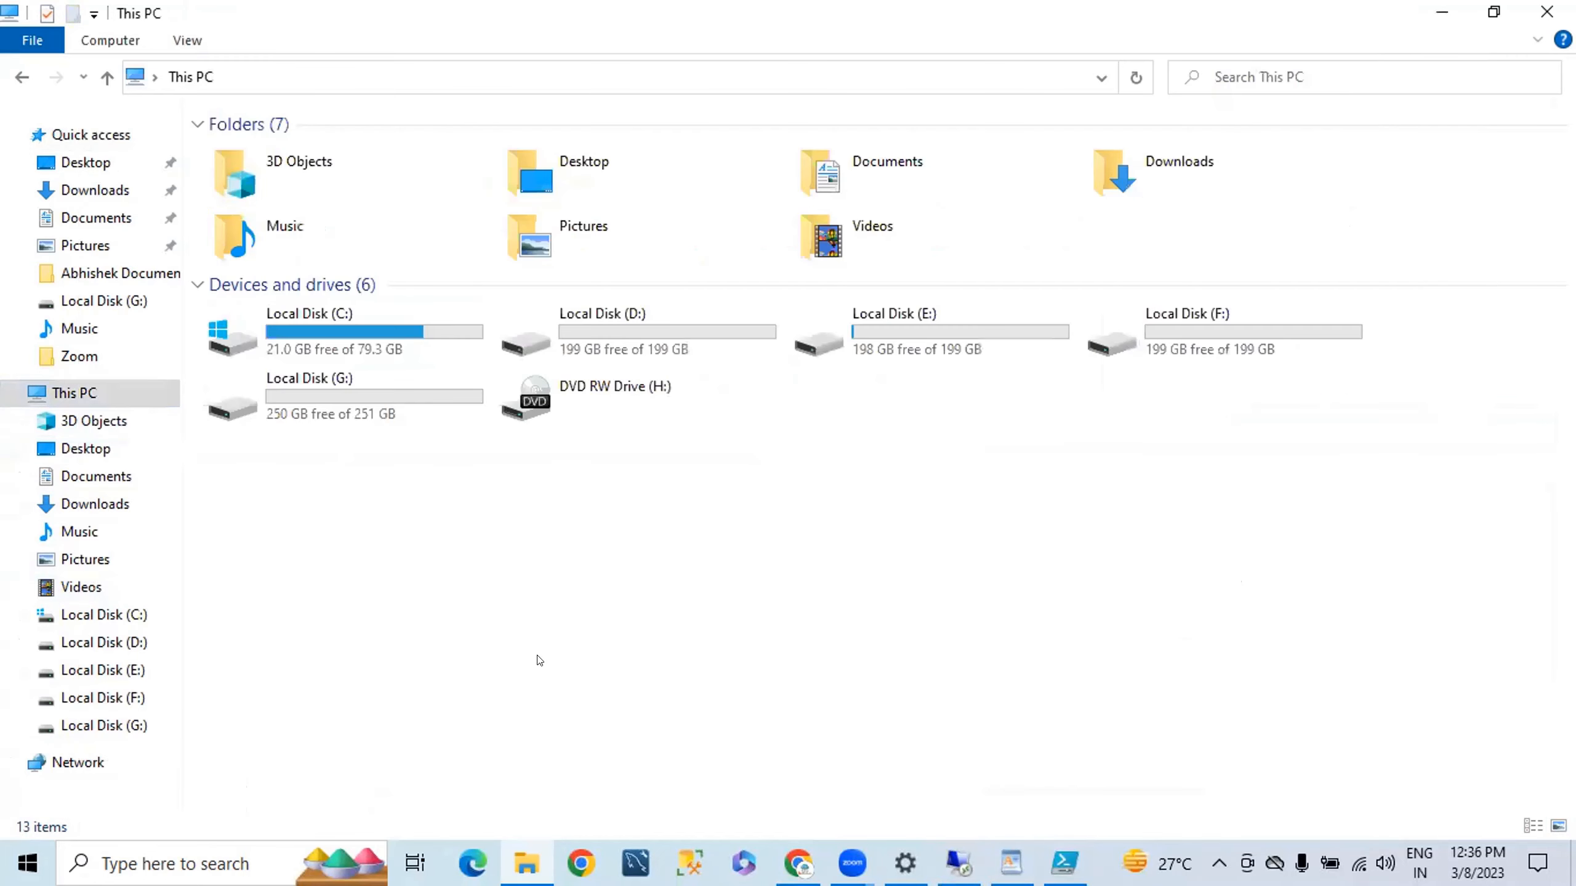
click(60, 763)
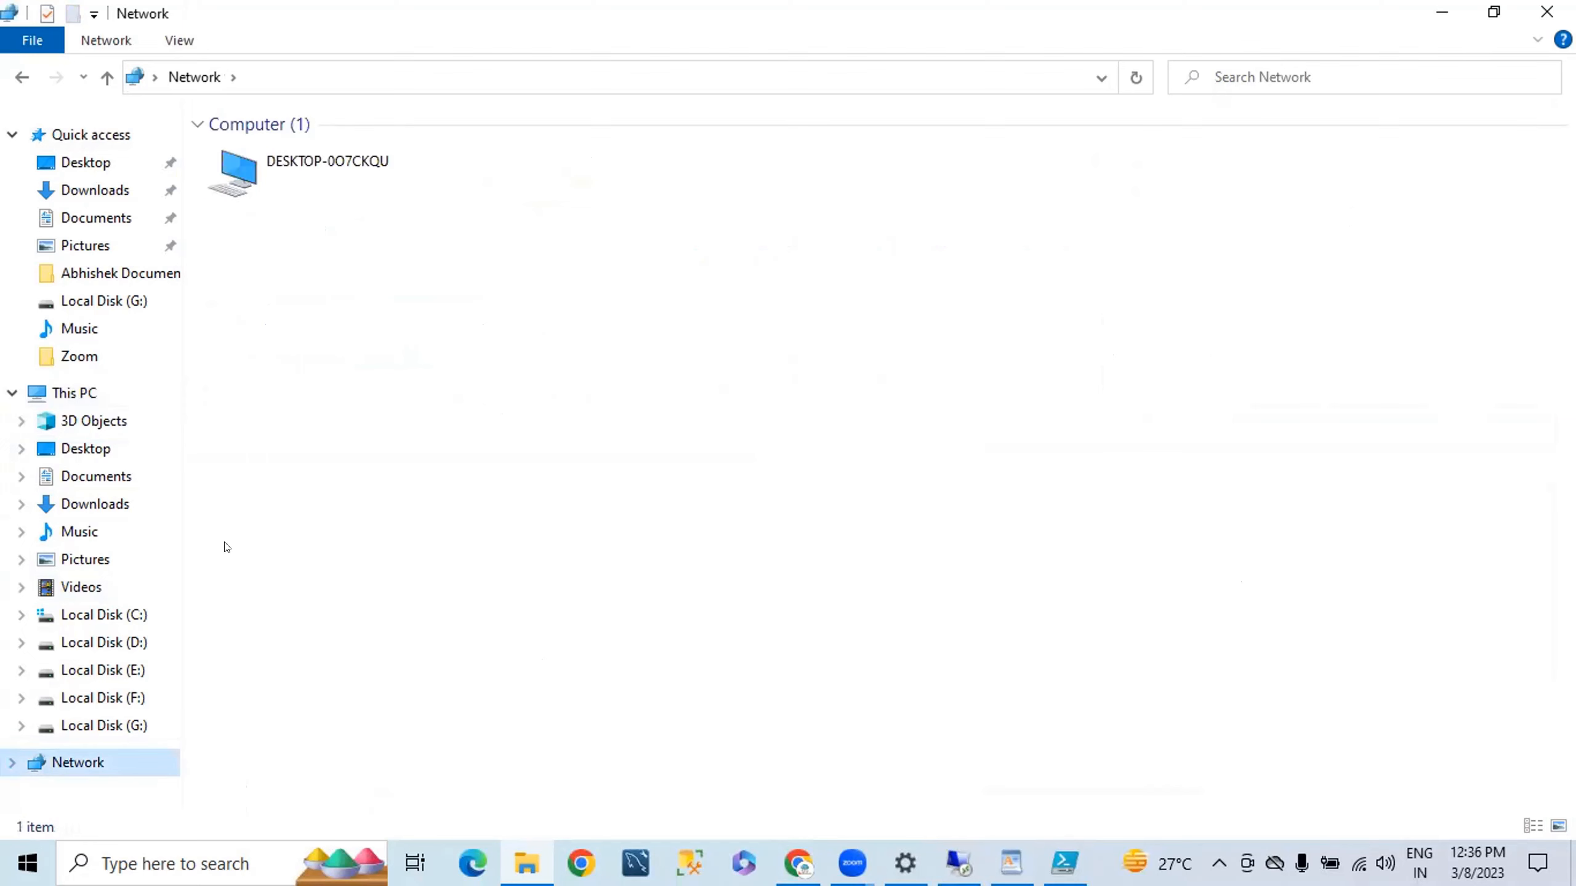
click(66, 616)
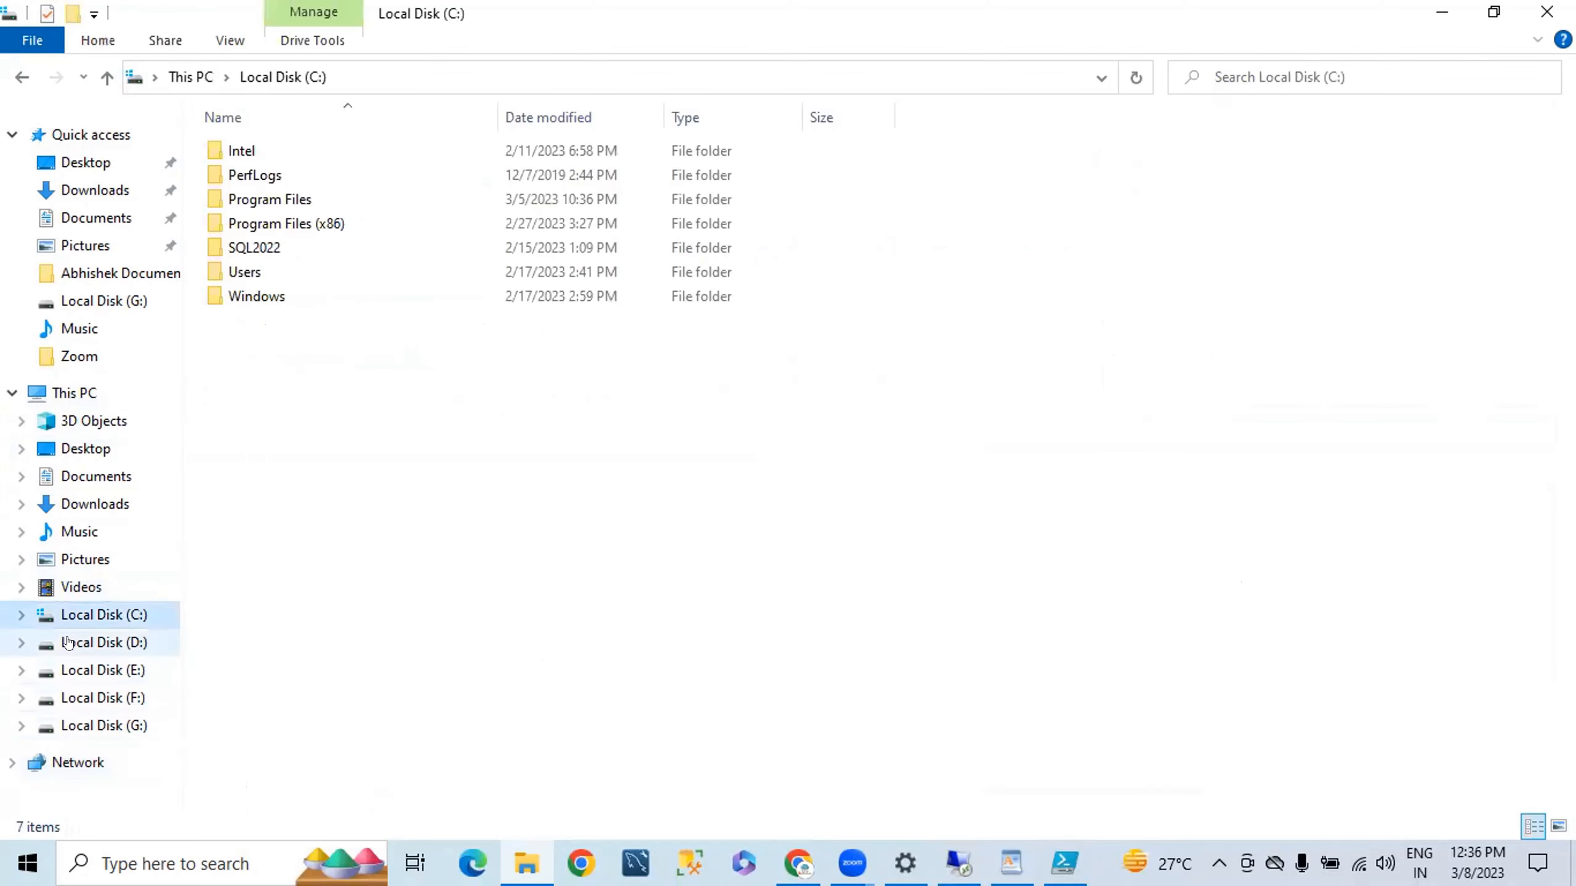
Return to This PC, refresh its drives again to check for drive Z, and close File Explorer.
click(63, 393)
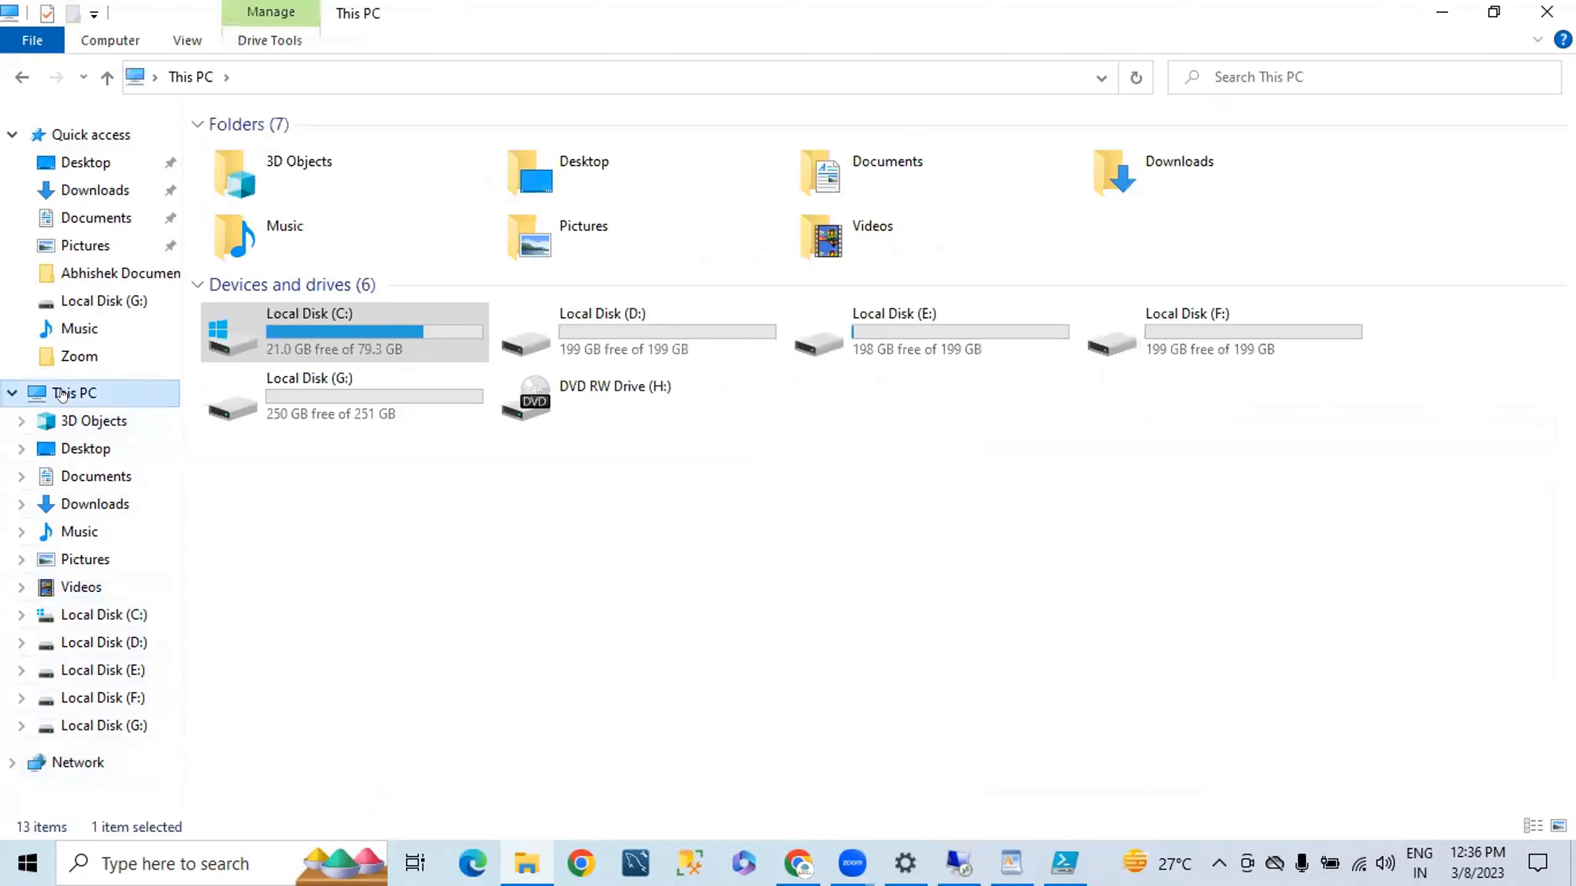
right_click(725, 527)
click(779, 618)
right_click(719, 539)
click(754, 633)
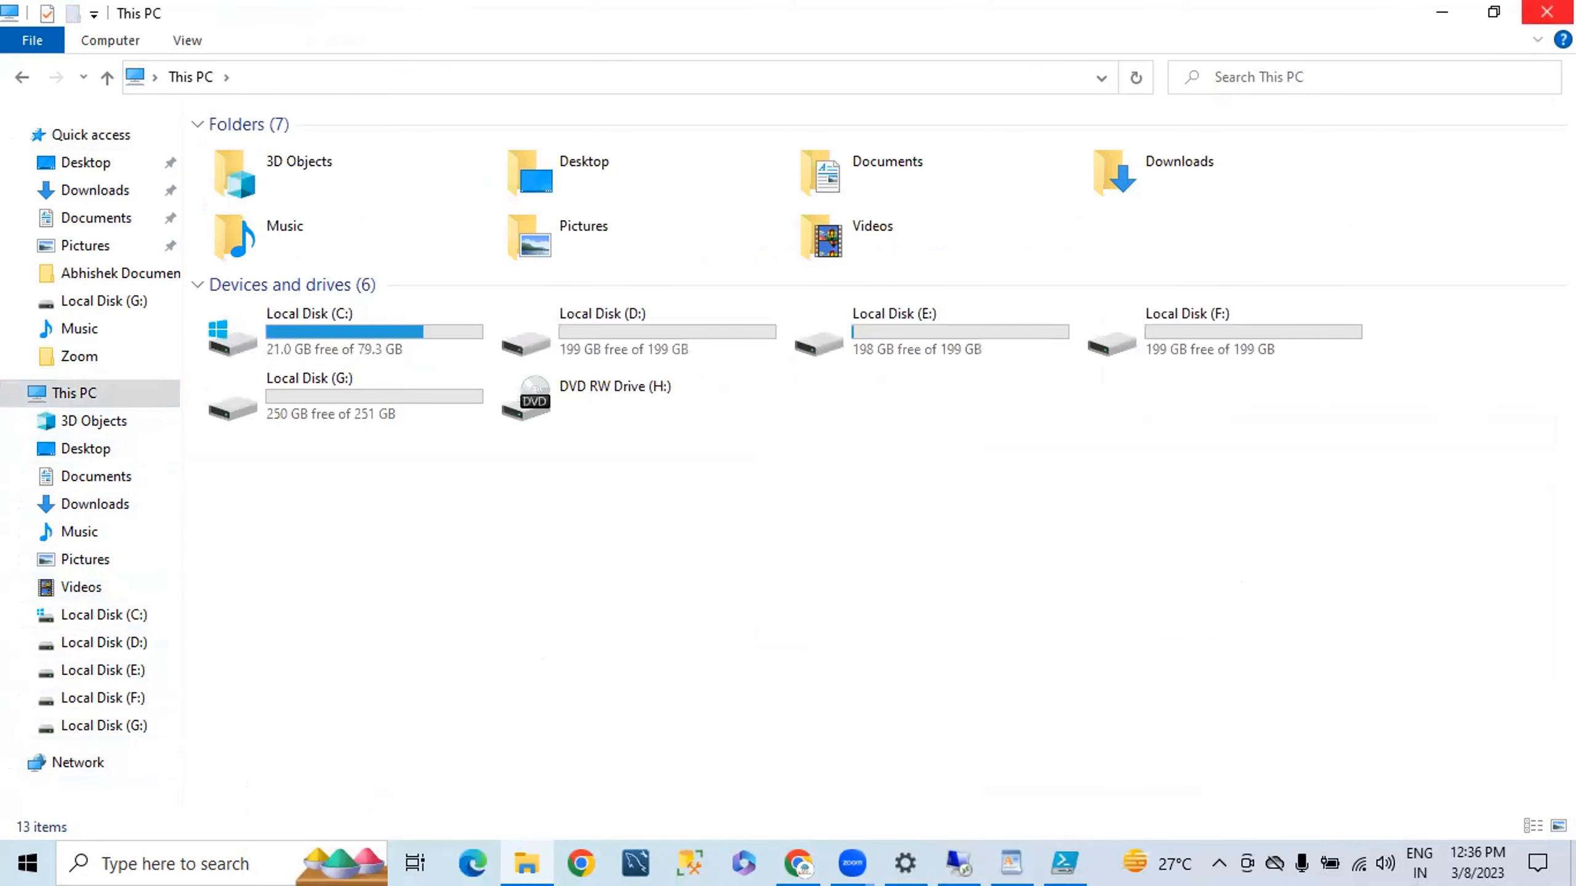
click(1546, 13)
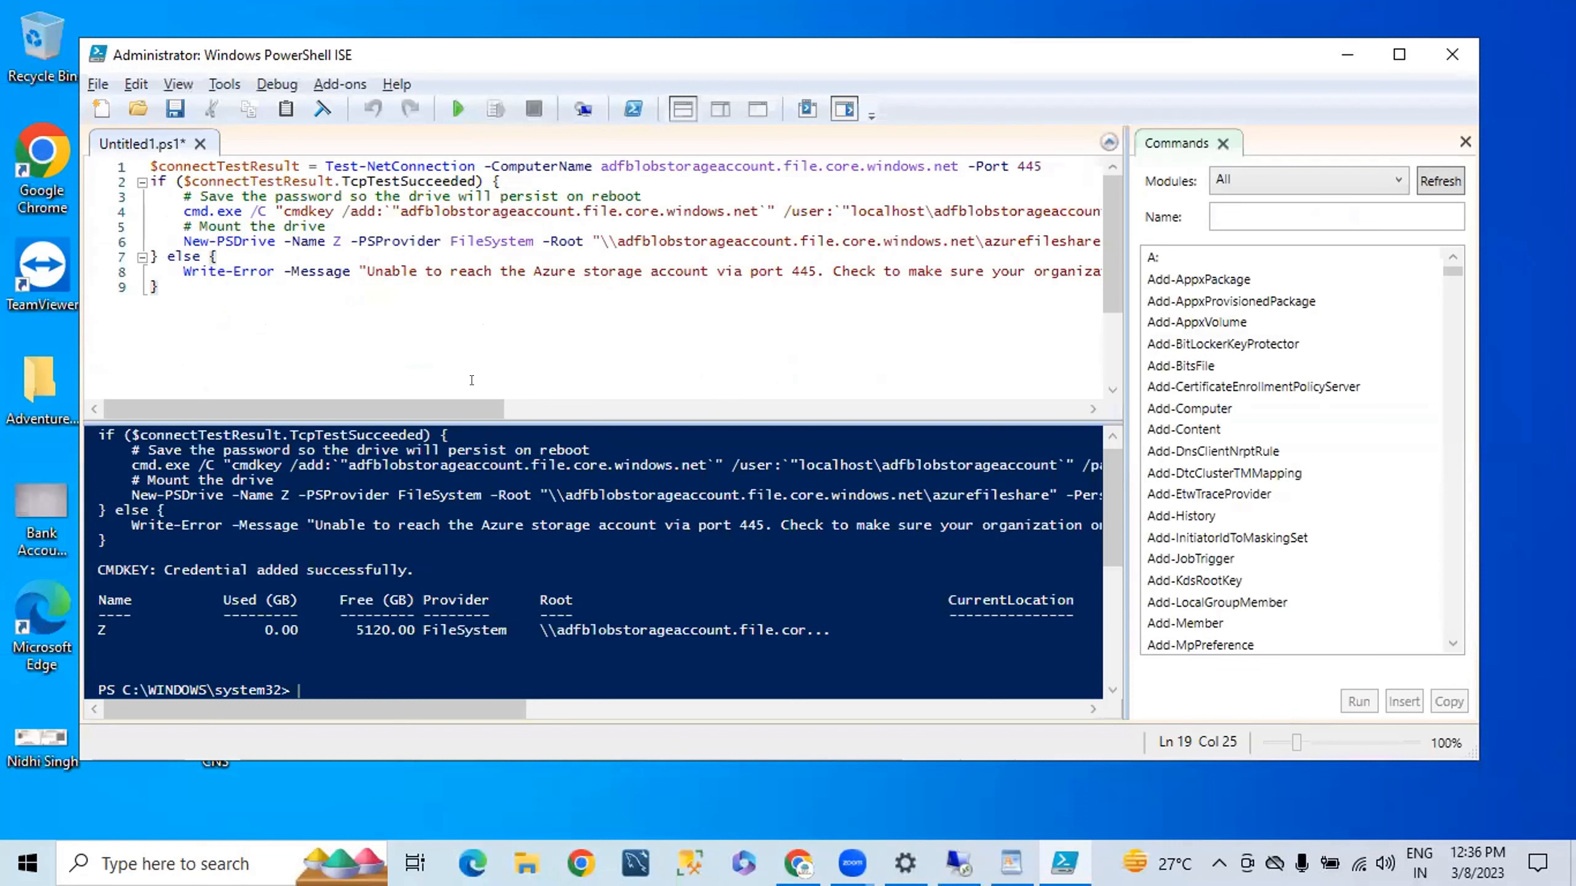